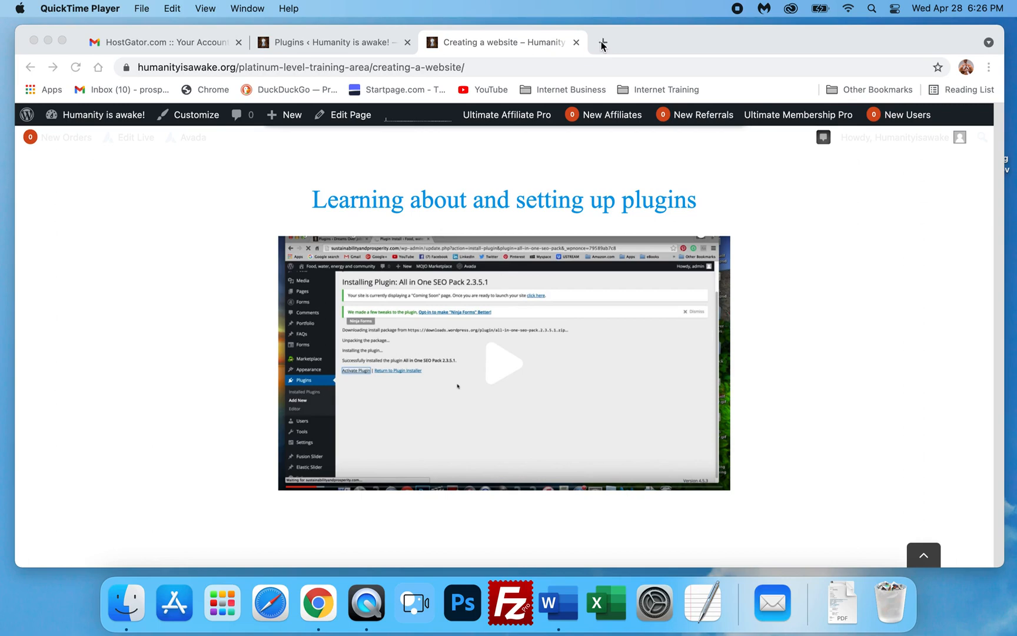
# - Open a new browser tab and go to prosperitypeacefreedom.com/wp-admin
pyautogui.click(602, 43)
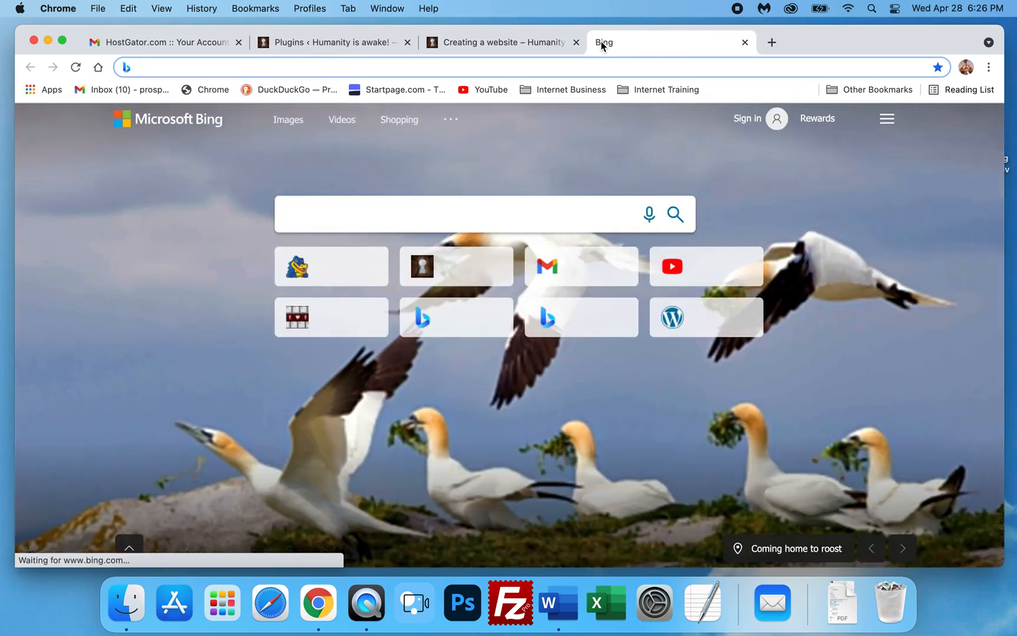
pyautogui.write('p')
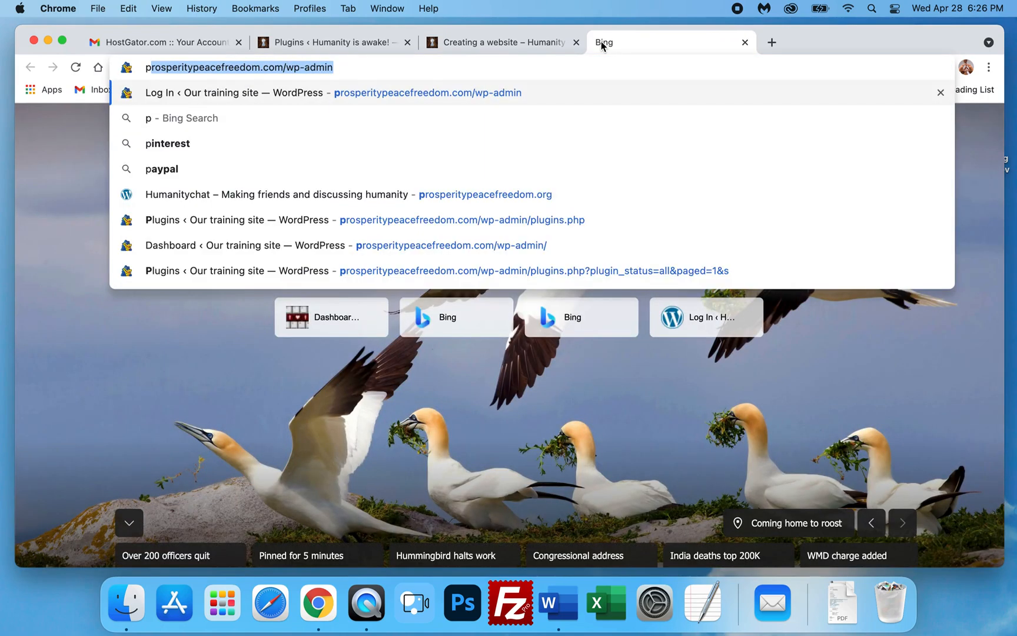
pyautogui.press('Right')
pyautogui.moveTo(286, 67); pyautogui.dragTo(351, 71)
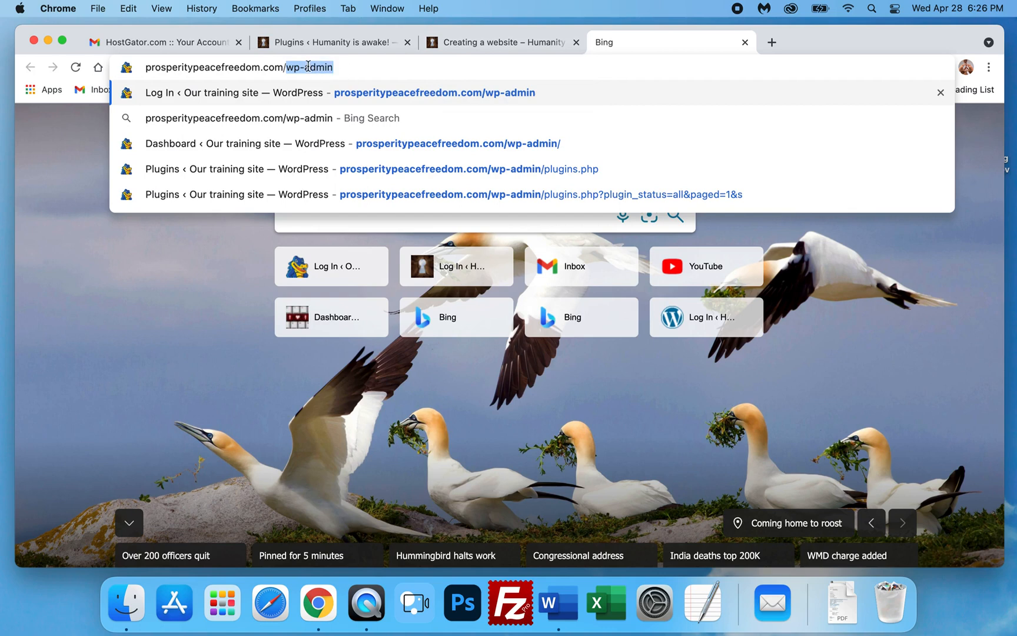
pyautogui.click(348, 69)
pyautogui.press('Return')
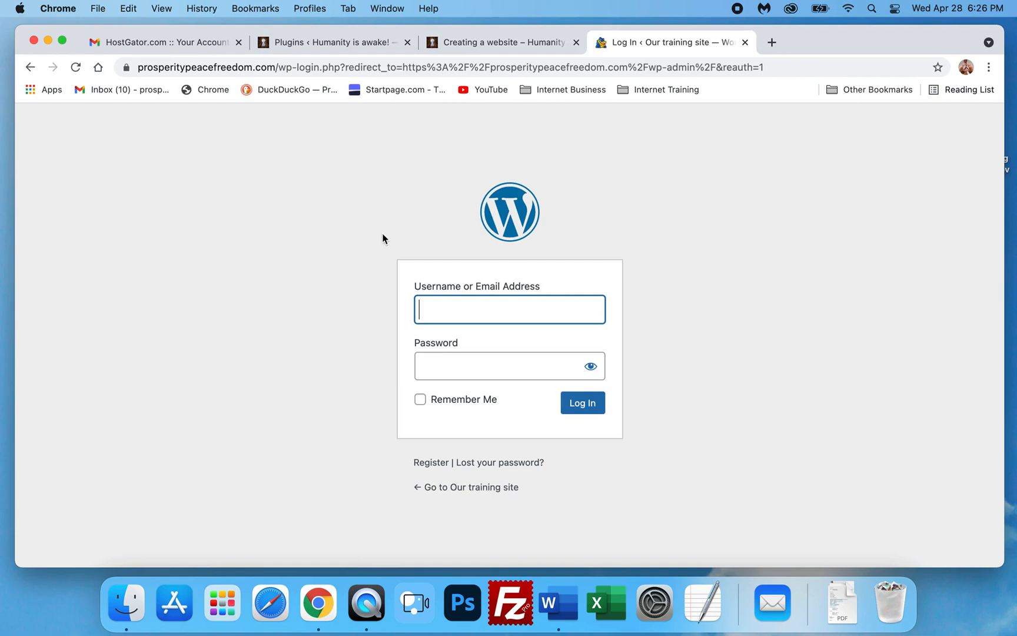
# - Log in to the WordPress admin with username admin and the account password
pyautogui.write('admin')
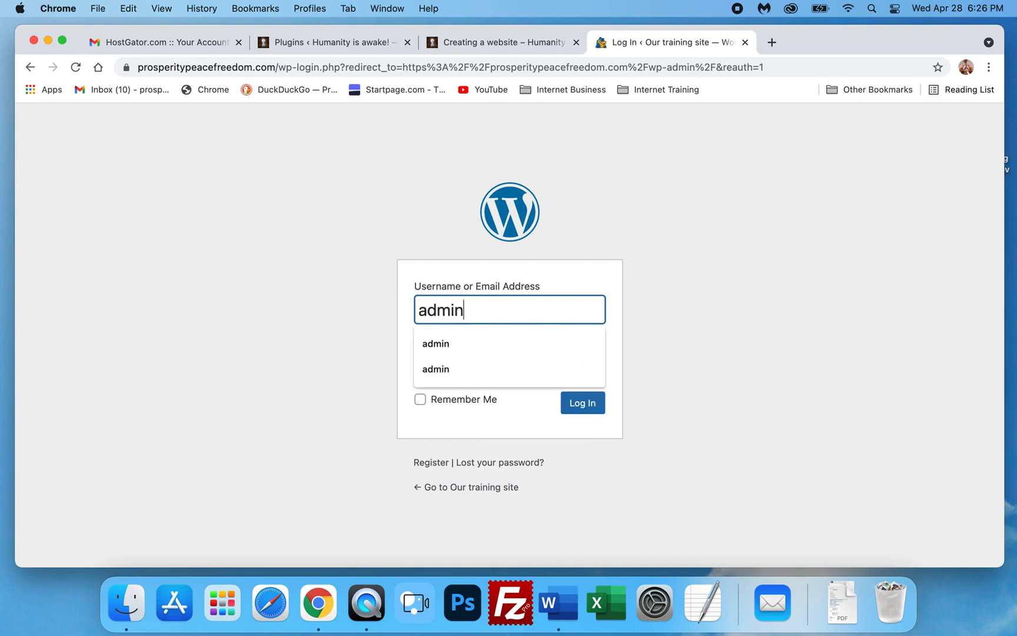
pyautogui.press('Tab')
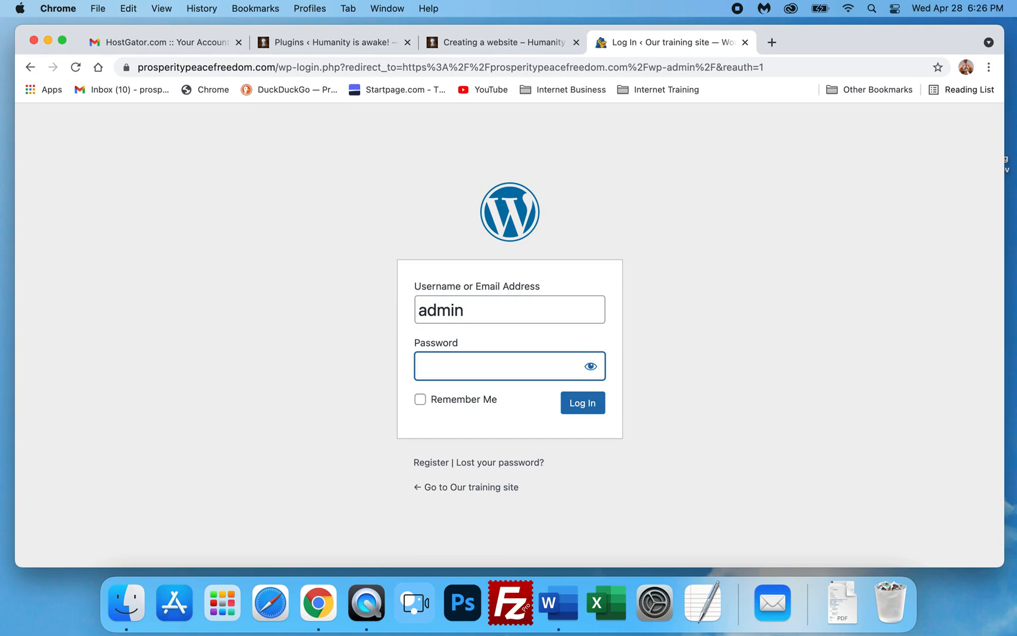
pyautogui.write('••••••••••••••')
pyautogui.press('Return')
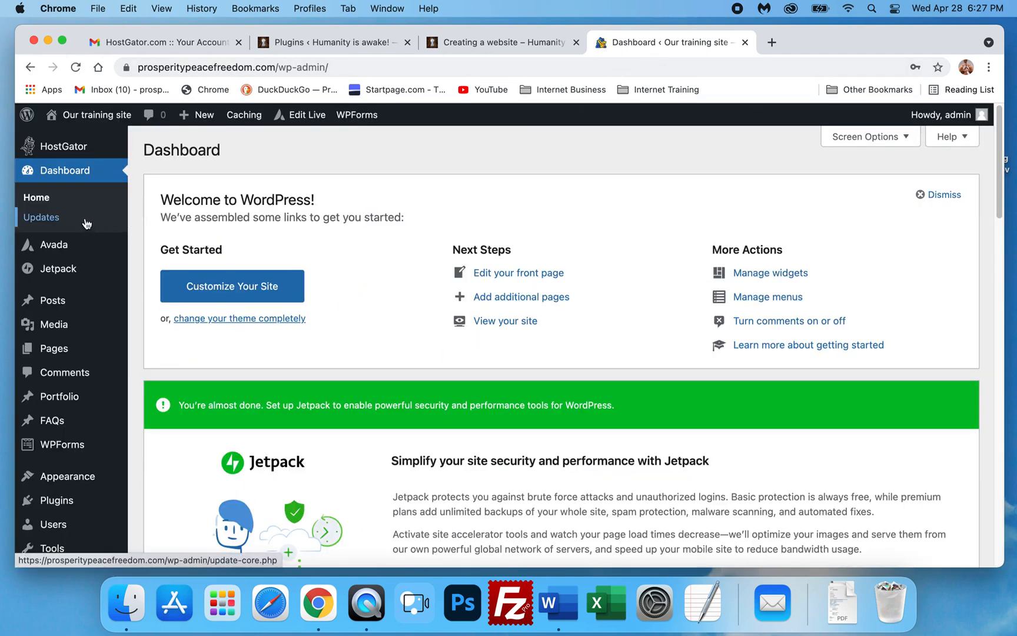
# - Open the Plugins page of the training site's dashboard
pyautogui.scroll(-2, 82, 223)
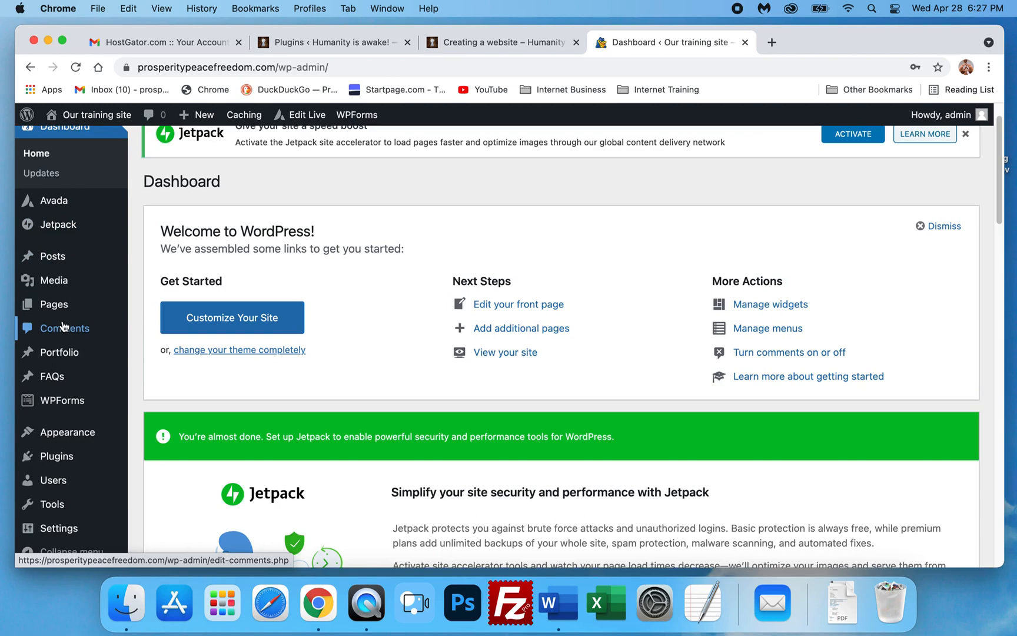
pyautogui.scroll(-1, 64, 327)
pyautogui.scroll(3, 64, 326)
pyautogui.scroll(-4, 64, 326)
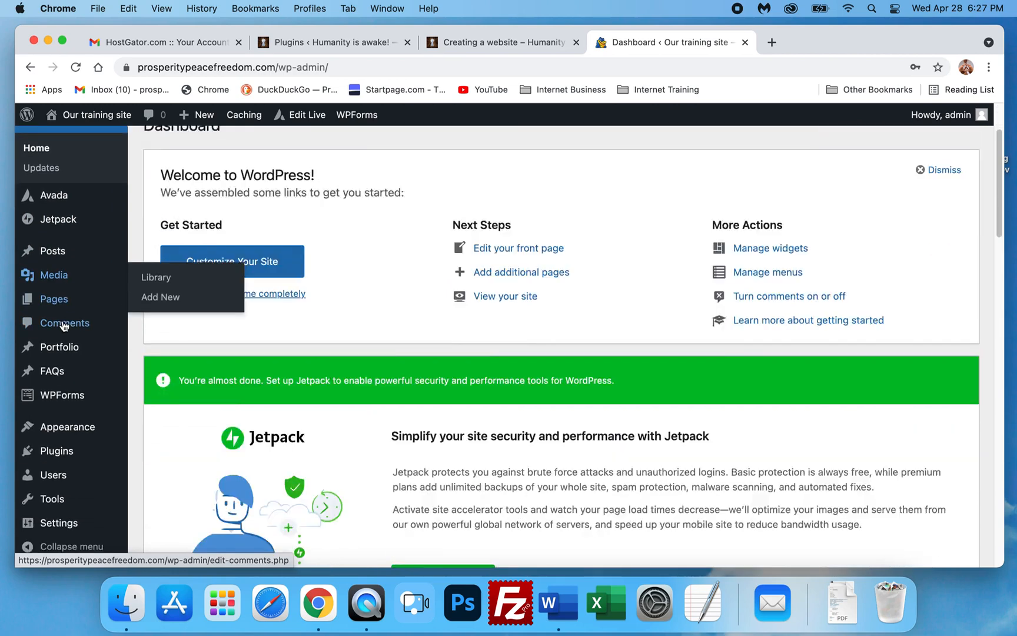
pyautogui.scroll(-8, 65, 326)
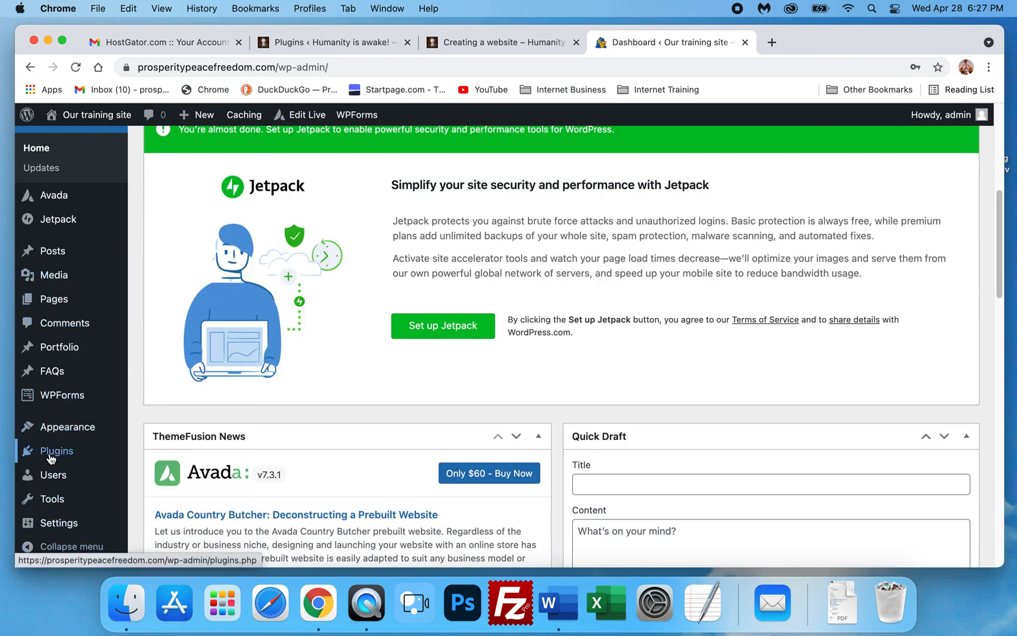
pyautogui.scroll(12, 50, 453)
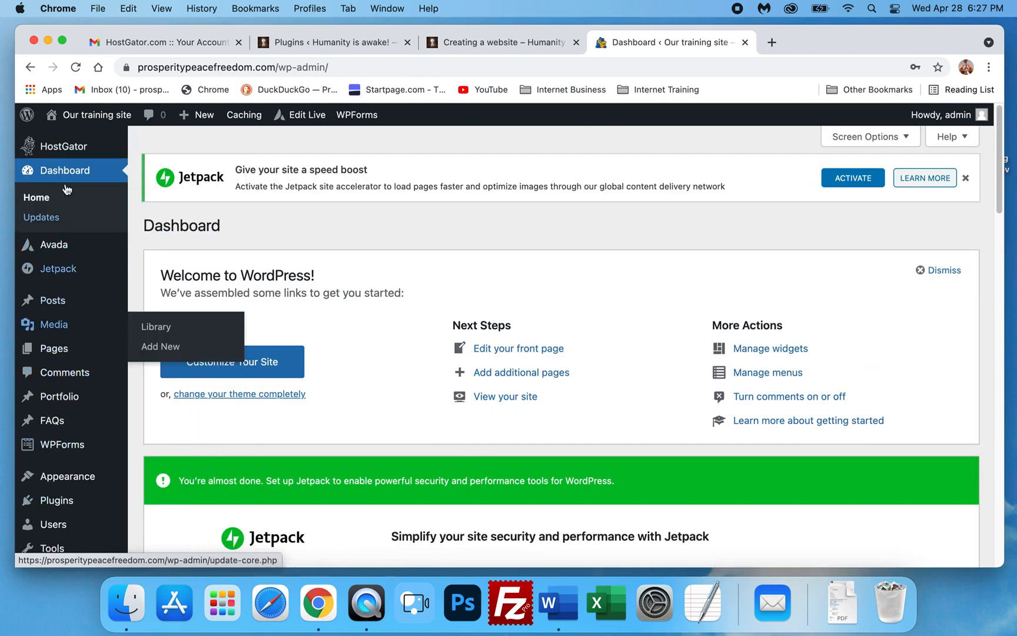
pyautogui.moveTo(90, 337)
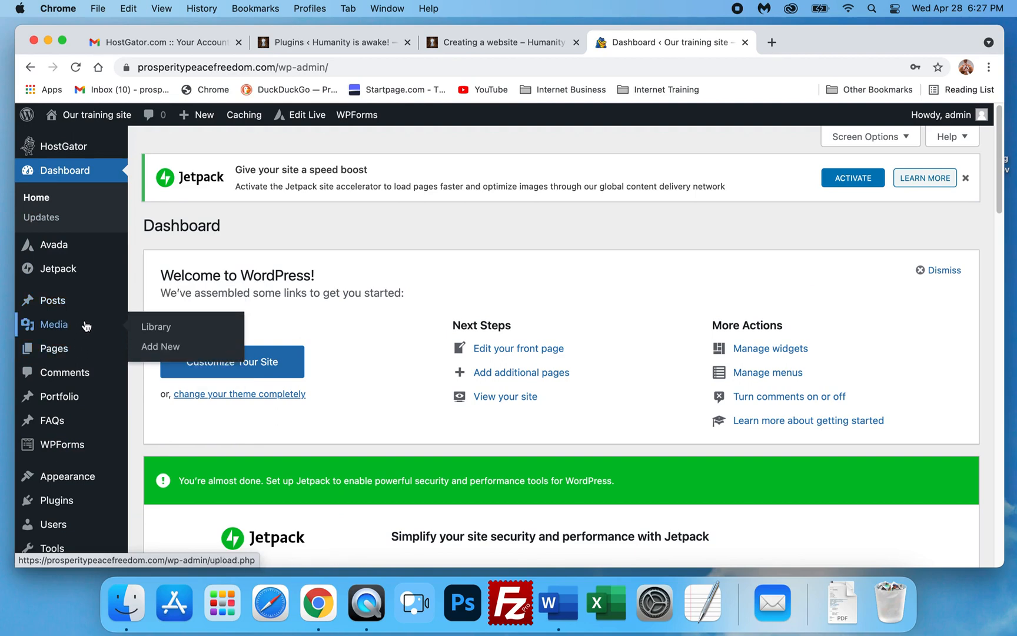
pyautogui.moveTo(76, 250)
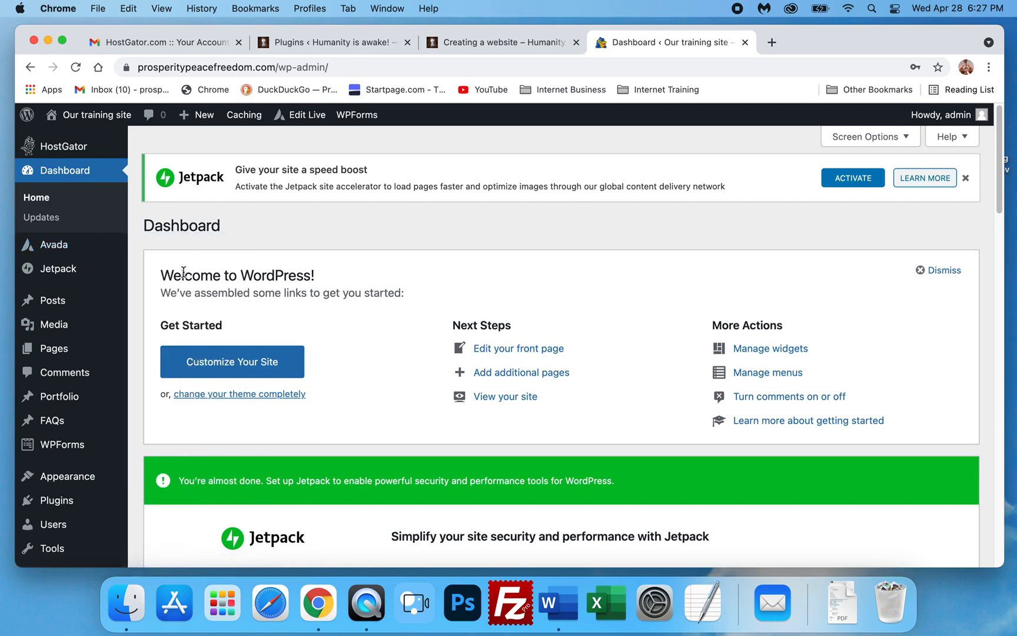
pyautogui.scroll(-1, 154, 275)
pyautogui.scroll(-3, 154, 275)
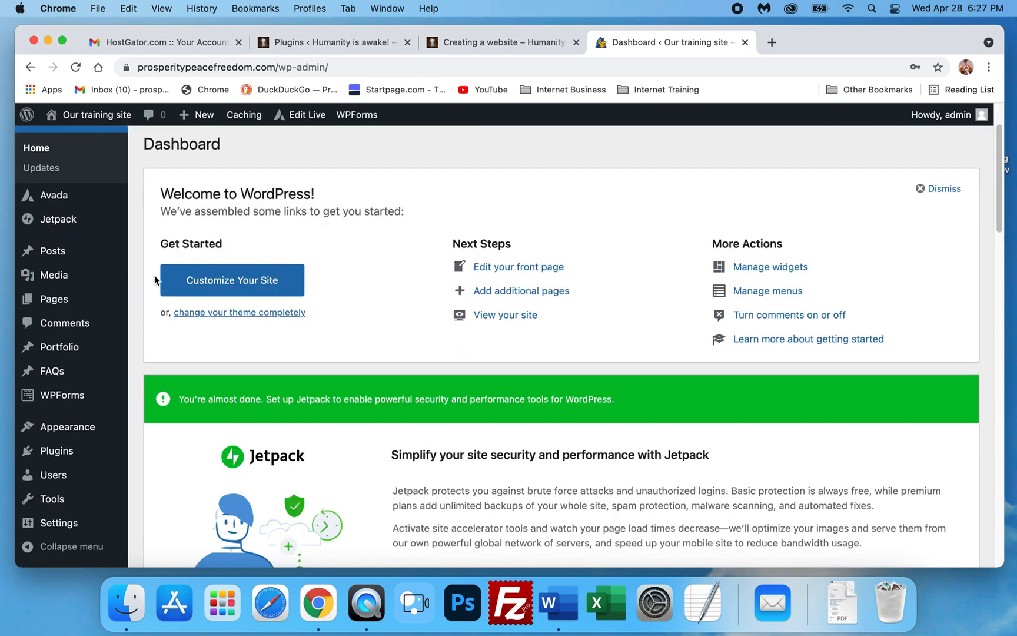
pyautogui.scroll(3, 155, 275)
pyautogui.moveTo(107, 303)
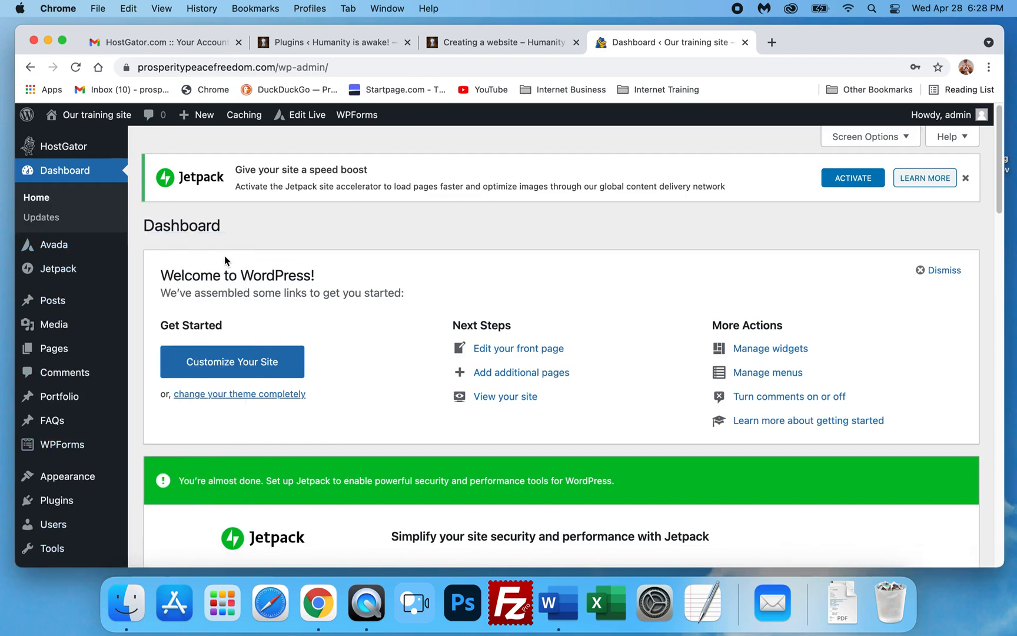
pyautogui.scroll(-2, 155, 257)
pyautogui.scroll(-1, 130, 337)
pyautogui.moveTo(50, 455)
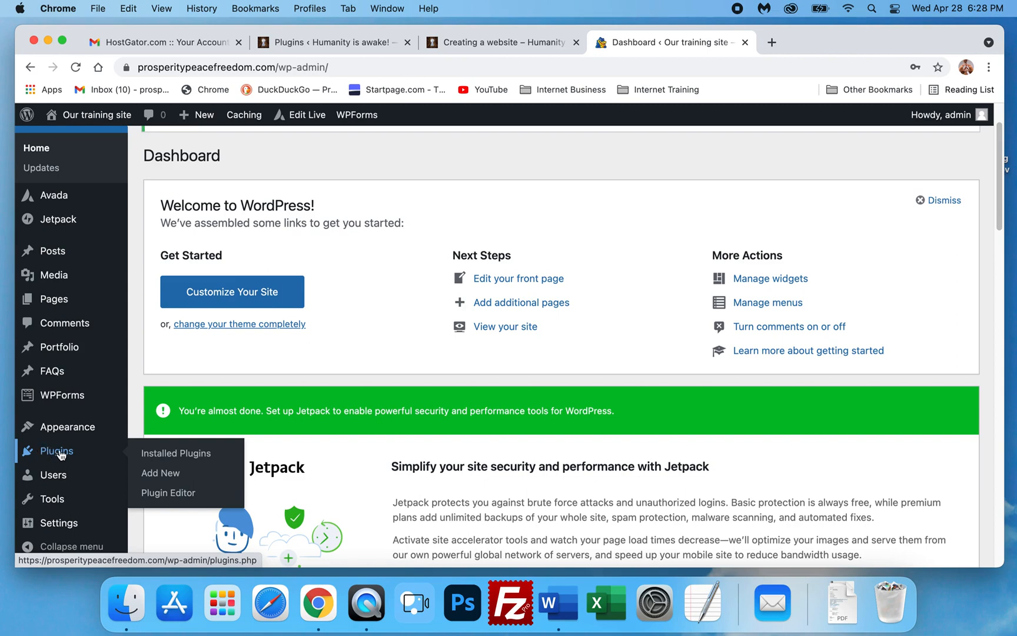
pyautogui.click(52, 454)
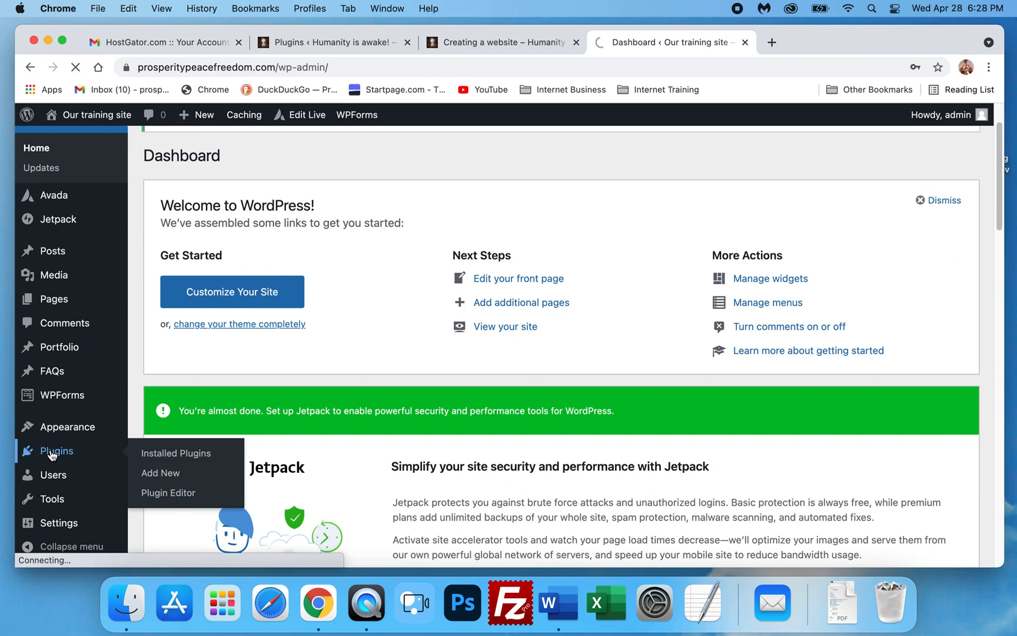
# - Switch to the Humanity is awake tab and examine its list of installed plugins
pyautogui.click(324, 42)
pyautogui.scroll(5, 321, 336)
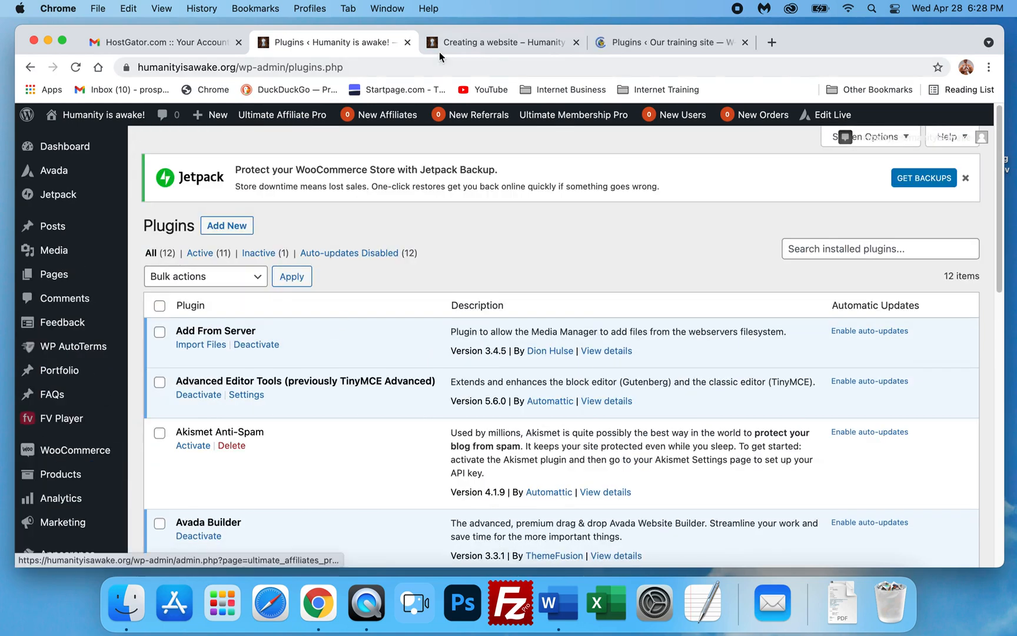
pyautogui.scroll(-4, 266, 317)
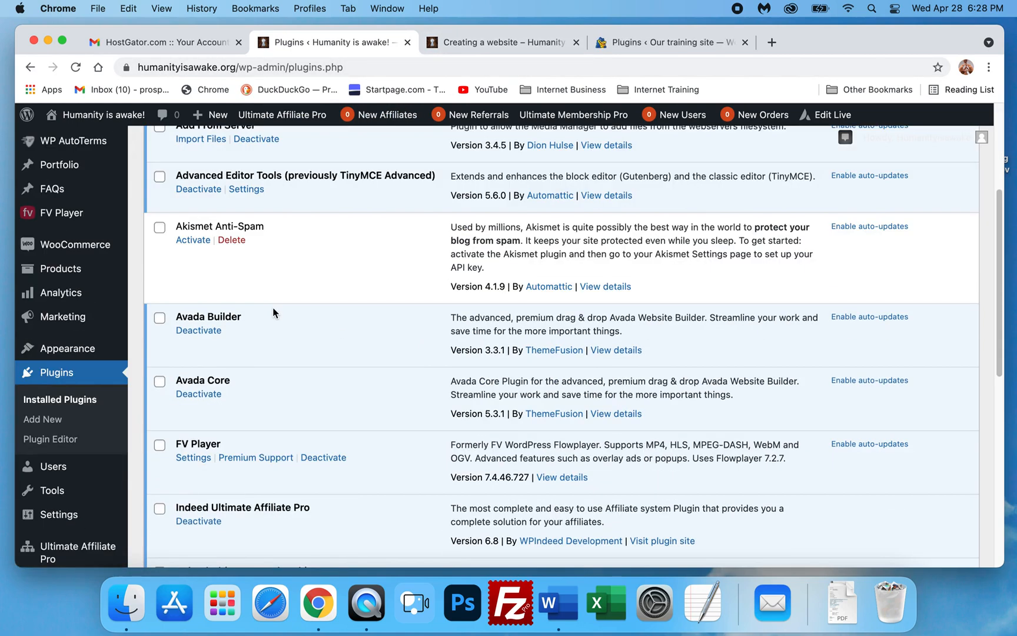
pyautogui.scroll(1, 273, 307)
pyautogui.scroll(1, 273, 311)
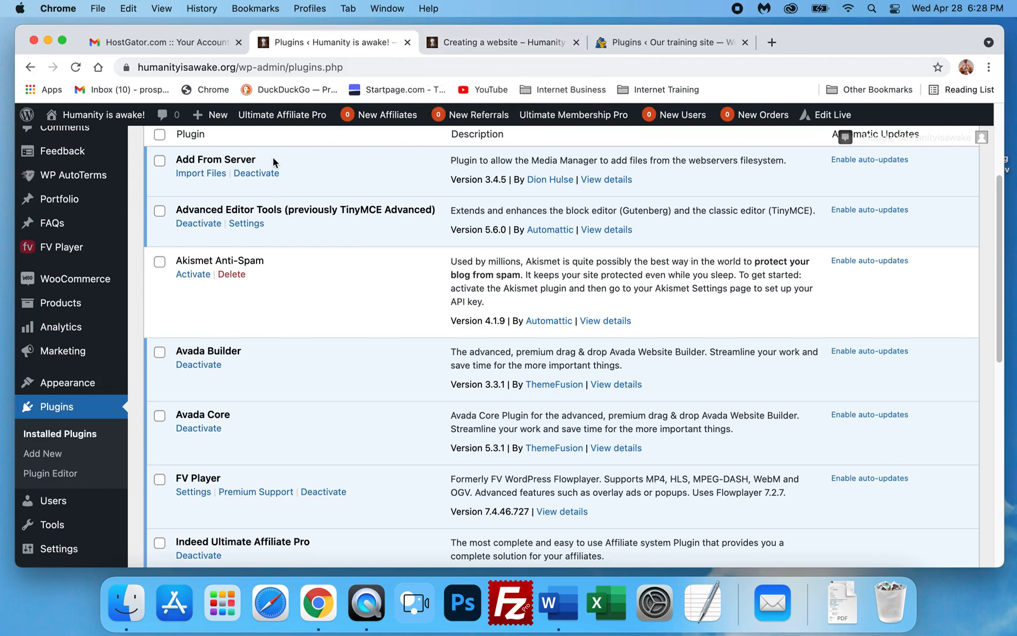
pyautogui.scroll(-1, 265, 159)
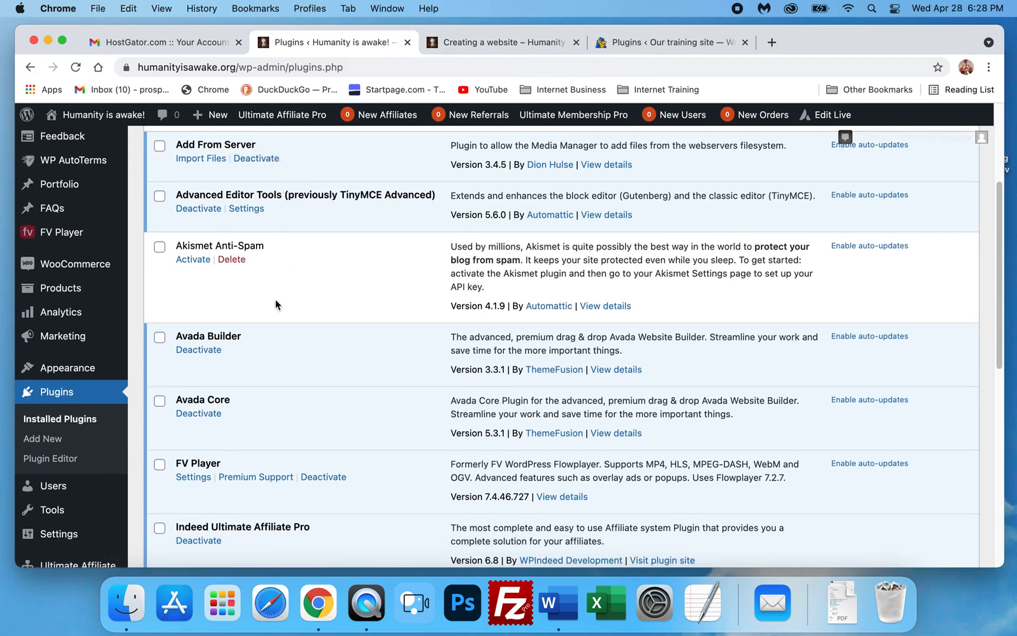
pyautogui.scroll(-2, 274, 304)
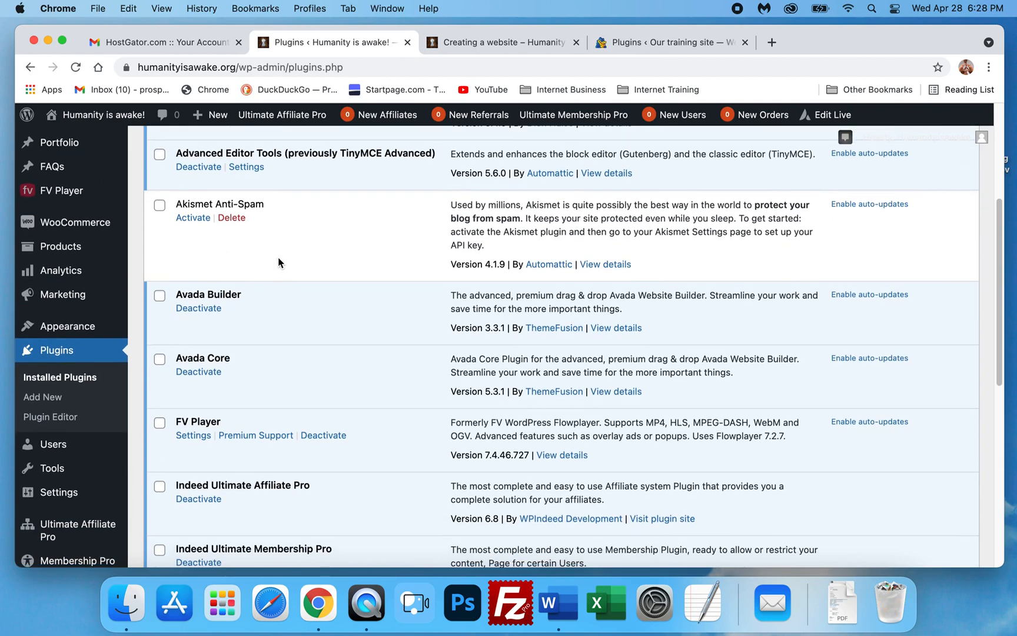
pyautogui.scroll(1, 285, 261)
pyautogui.scroll(1, 286, 262)
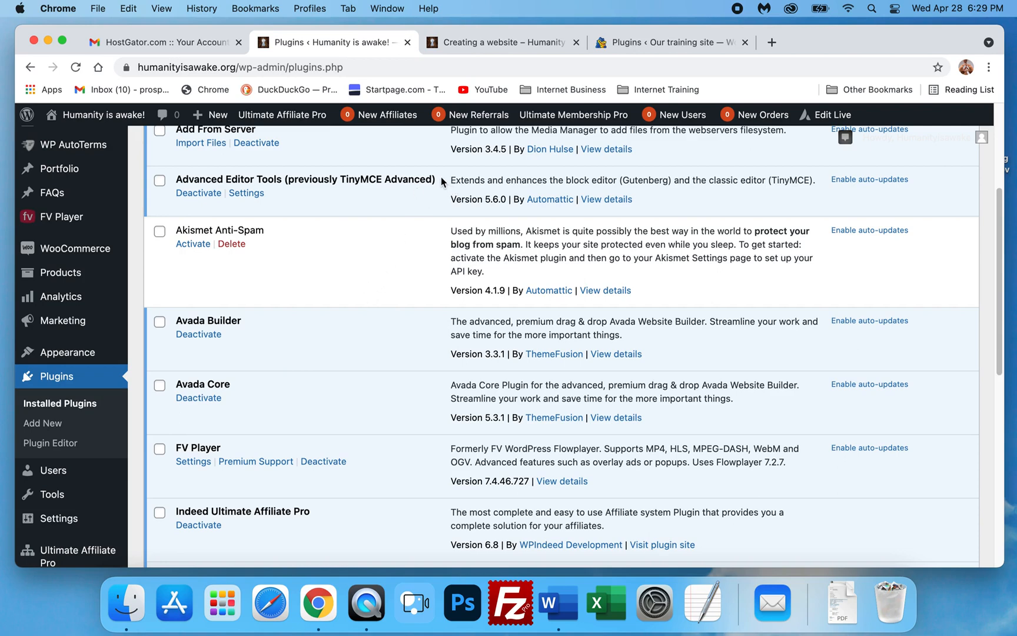
# - Copy the plugin name Advanced Editor Tools (previously TinyMCE Advanced) from the installed plugins list
pyautogui.moveTo(436, 179)
pyautogui.mouseDown()
pyautogui.moveTo(380, 180)
pyautogui.moveTo(441, 180)
pyautogui.mouseUp()
pyautogui.moveTo(439, 177); pyautogui.dragTo(176, 183)
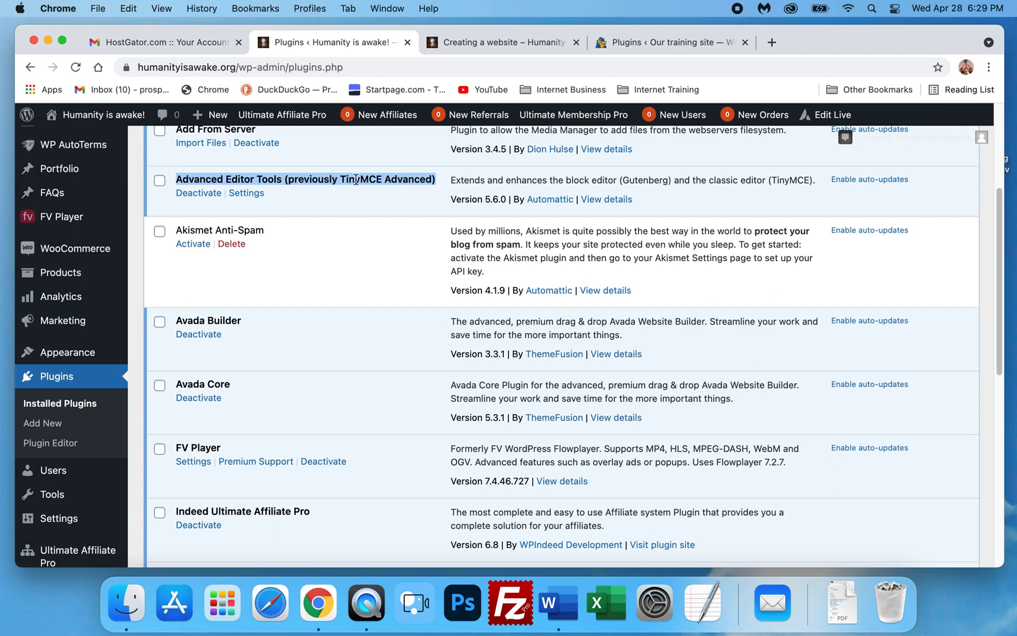
pyautogui.rightClick(266, 183)
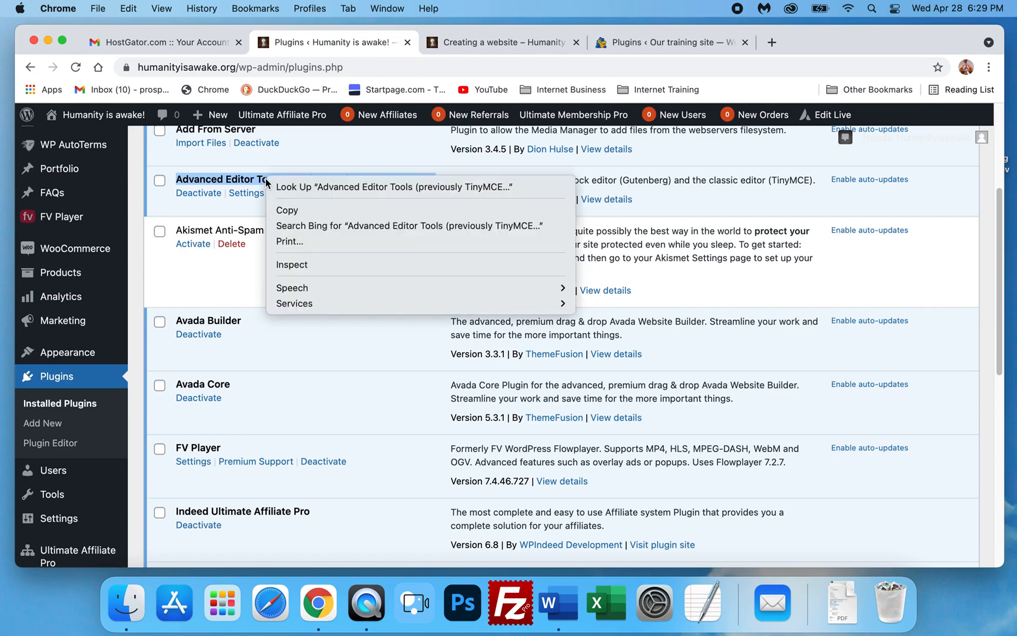
pyautogui.click(291, 210)
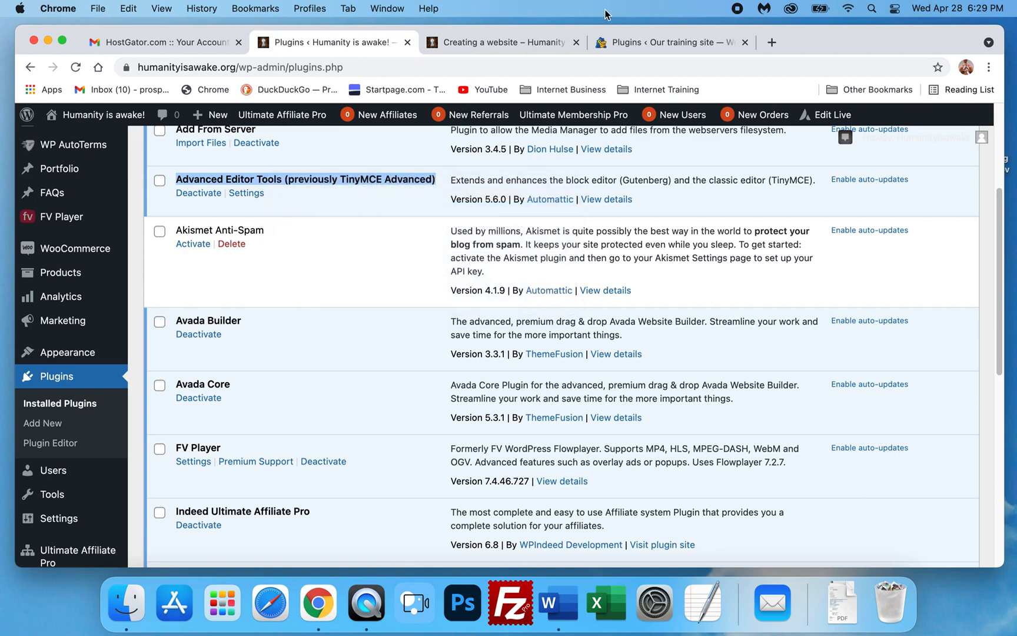
# - Return to the training site tab and open the Add Plugins page
pyautogui.click(498, 43)
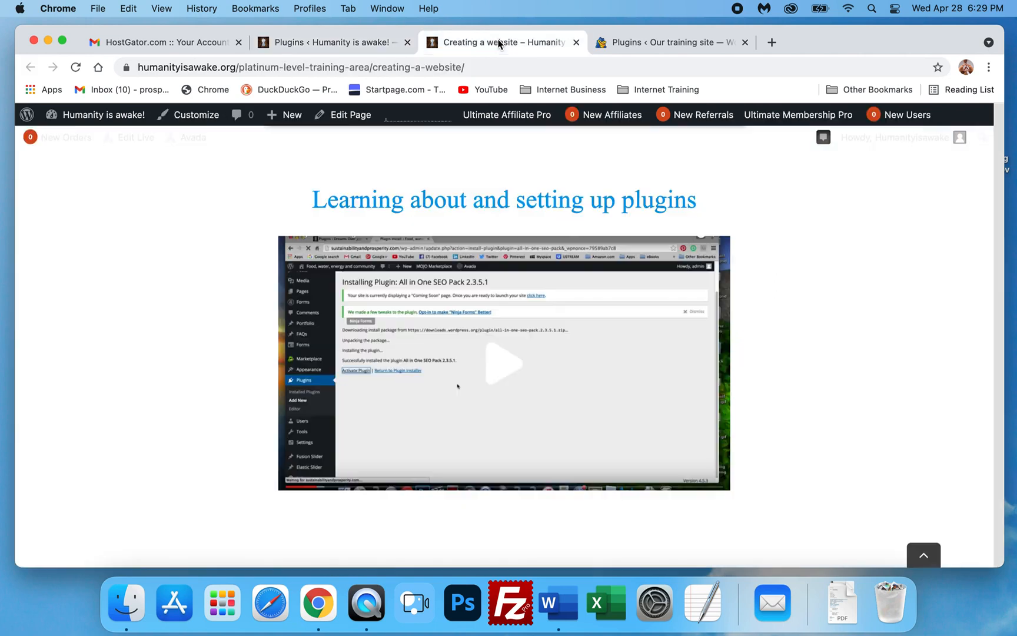
pyautogui.click(660, 42)
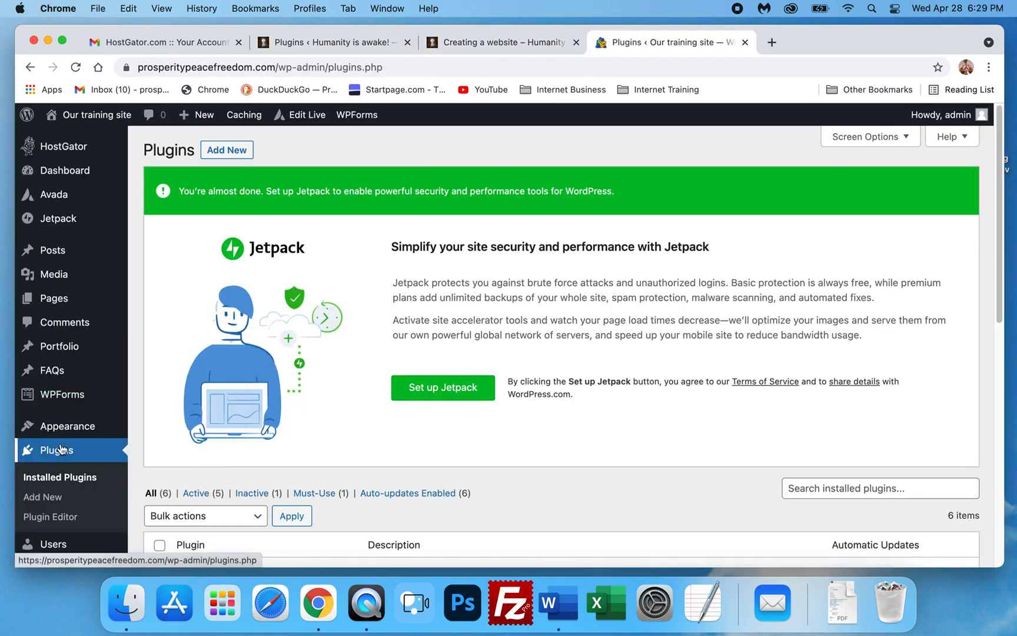
pyautogui.scroll(-1, 64, 456)
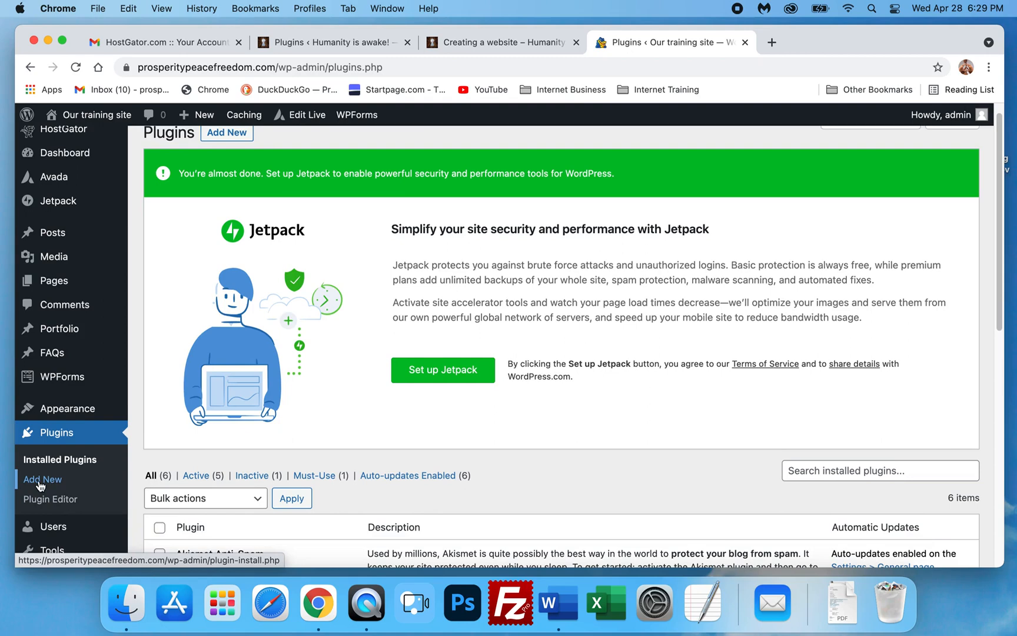
pyautogui.scroll(1, 42, 480)
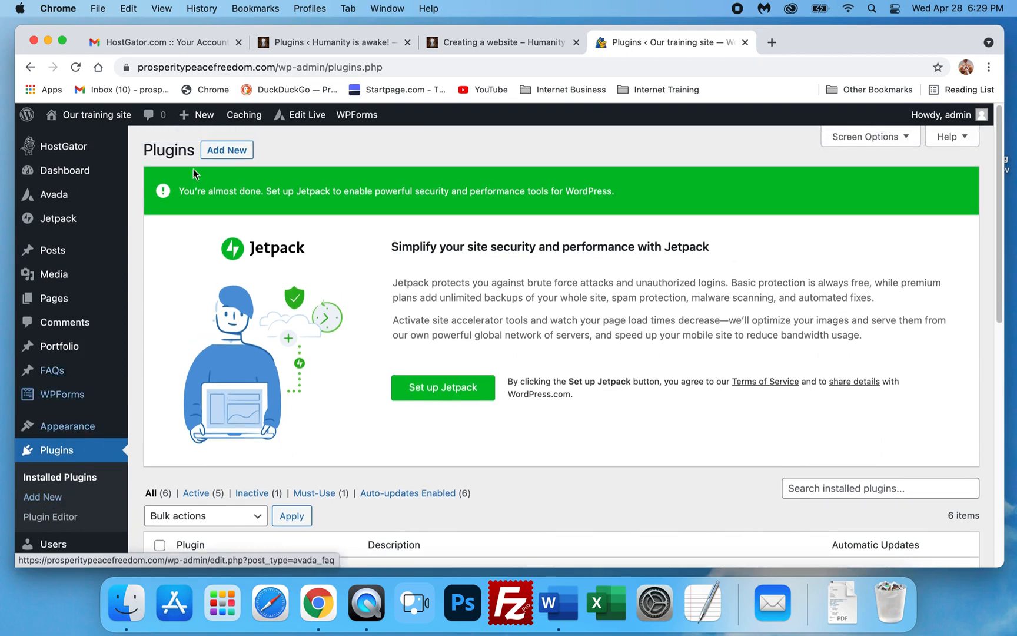
pyautogui.click(214, 152)
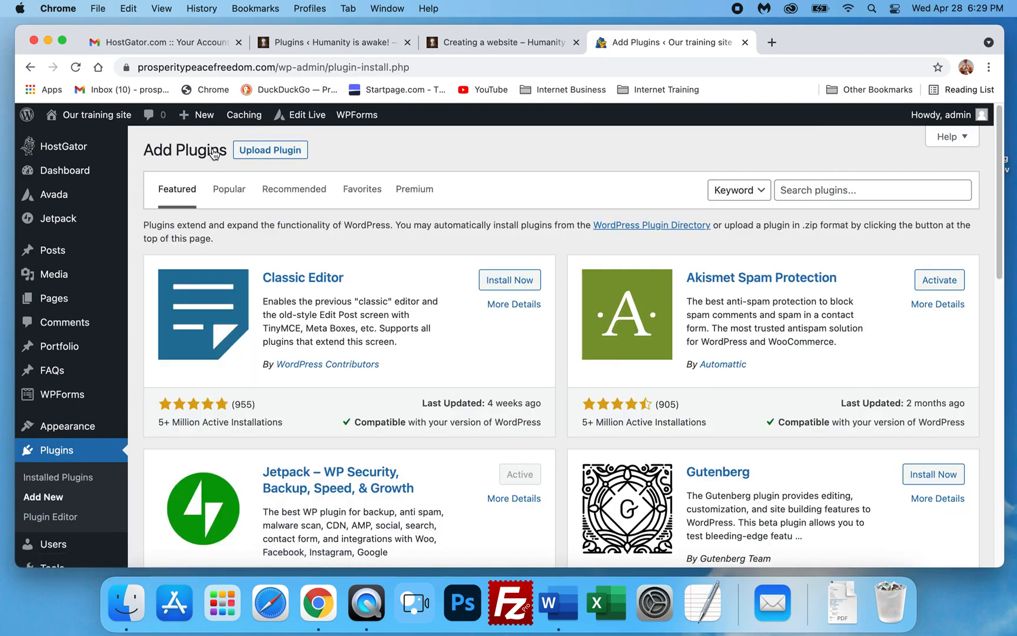
# - Search the plugin directory for Advanced Editor Tools and install it
pyautogui.click(790, 187)
pyautogui.press('super+v')
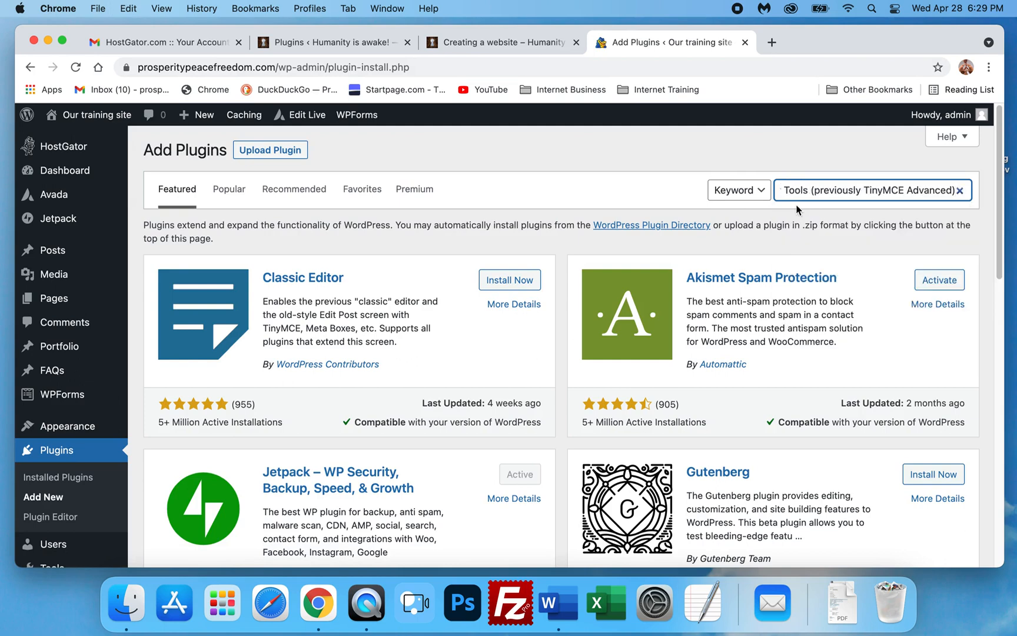
pyautogui.moveTo(794, 191); pyautogui.dragTo(745, 200)
pyautogui.moveTo(884, 190); pyautogui.dragTo(1012, 192)
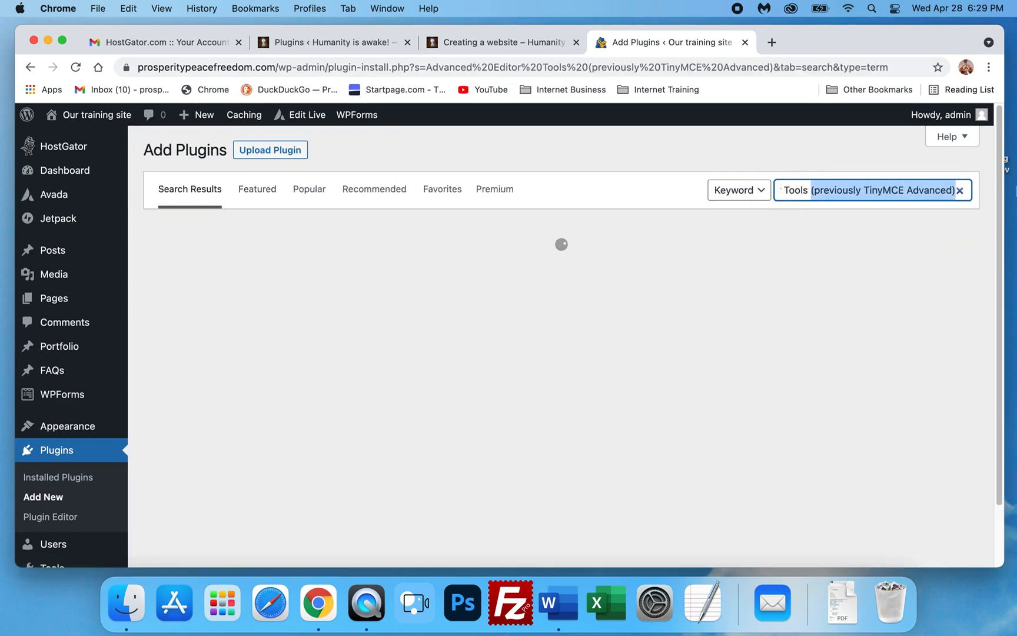
pyautogui.press('BackSpace')
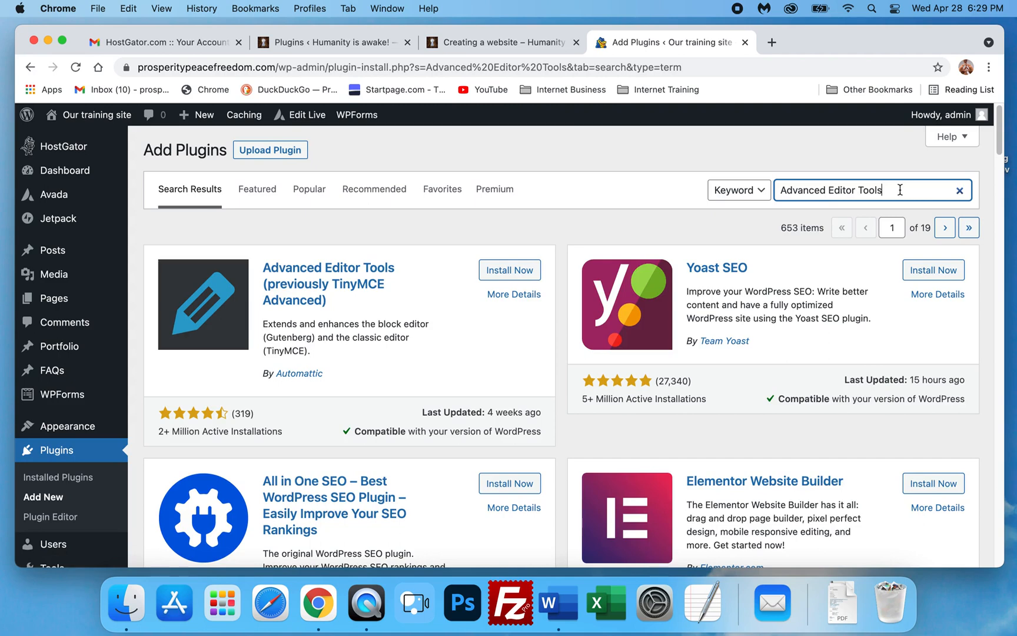
pyautogui.click(498, 271)
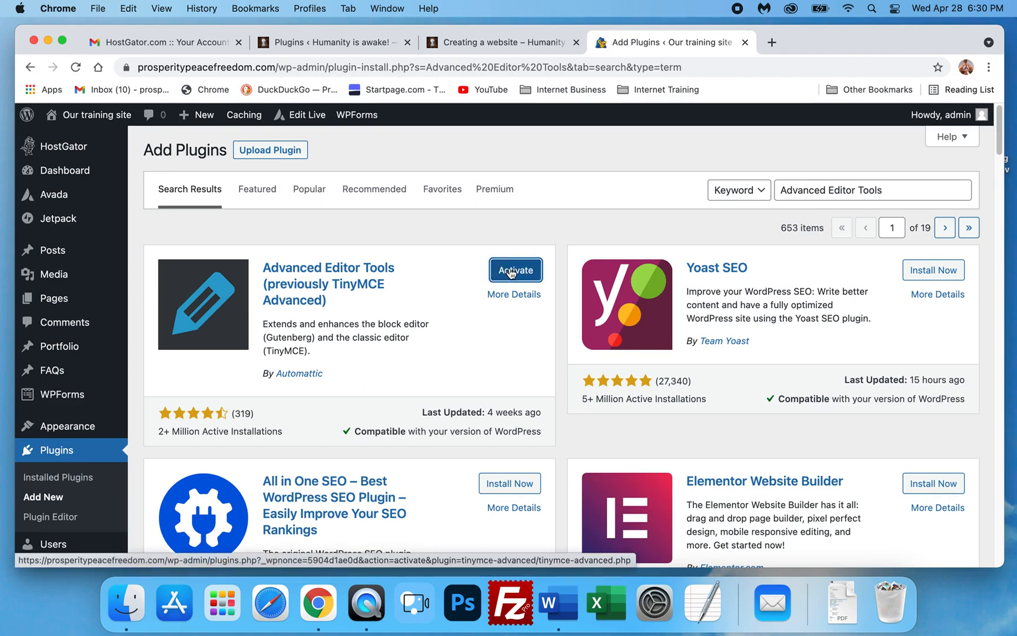
# - Activate the newly installed Advanced Editor Tools plugin
pyautogui.click(509, 271)
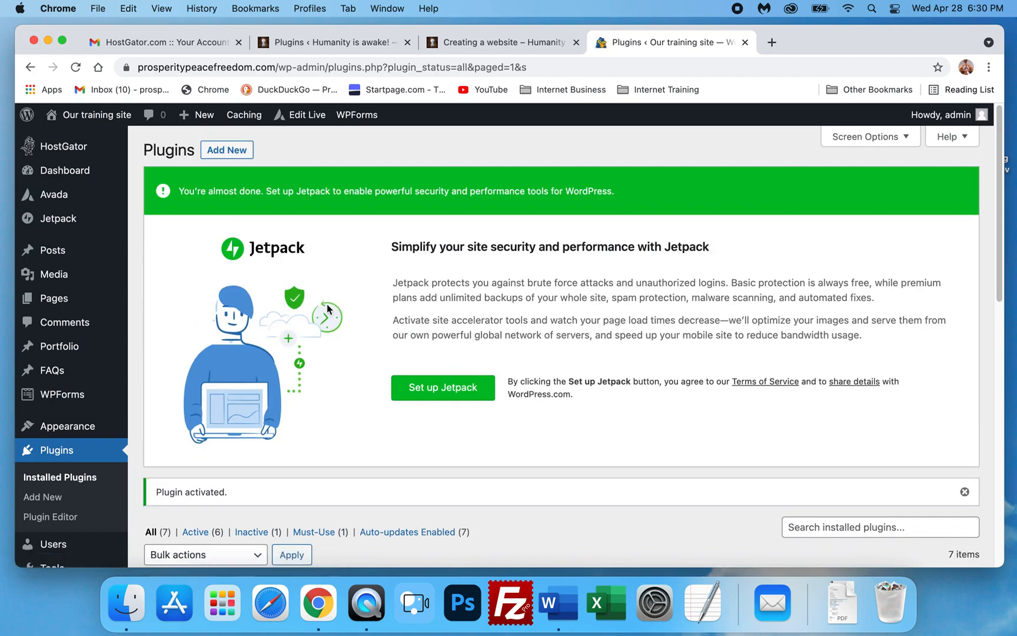
pyautogui.scroll(-5, 179, 337)
pyautogui.scroll(5, 213, 362)
pyautogui.moveTo(57, 365)
pyautogui.scroll(-1, 57, 358)
pyautogui.scroll(1, 57, 338)
pyautogui.moveTo(59, 170)
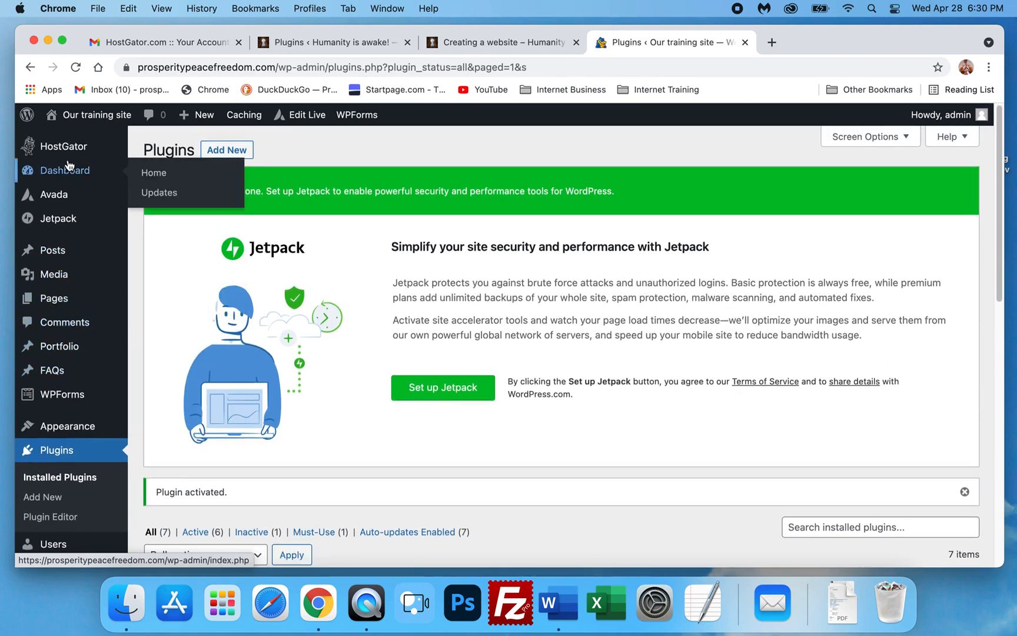
# - Open the Advanced Editor Tools (TinyMCE Advanced) settings page from the site settings
pyautogui.moveTo(60, 425)
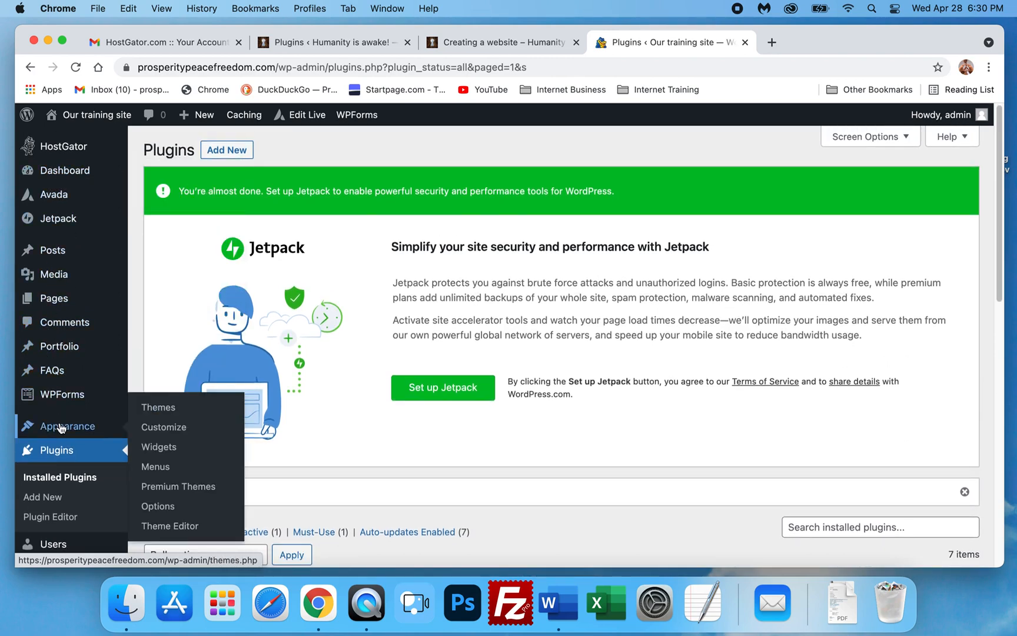
pyautogui.scroll(-2, 61, 425)
pyautogui.scroll(-5, 59, 412)
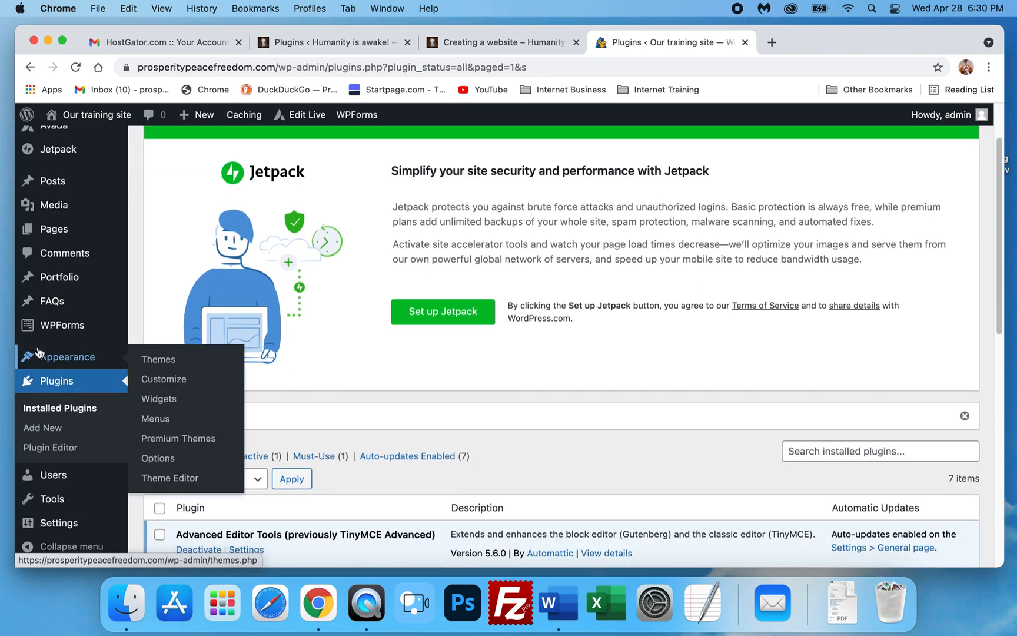
pyautogui.moveTo(55, 333)
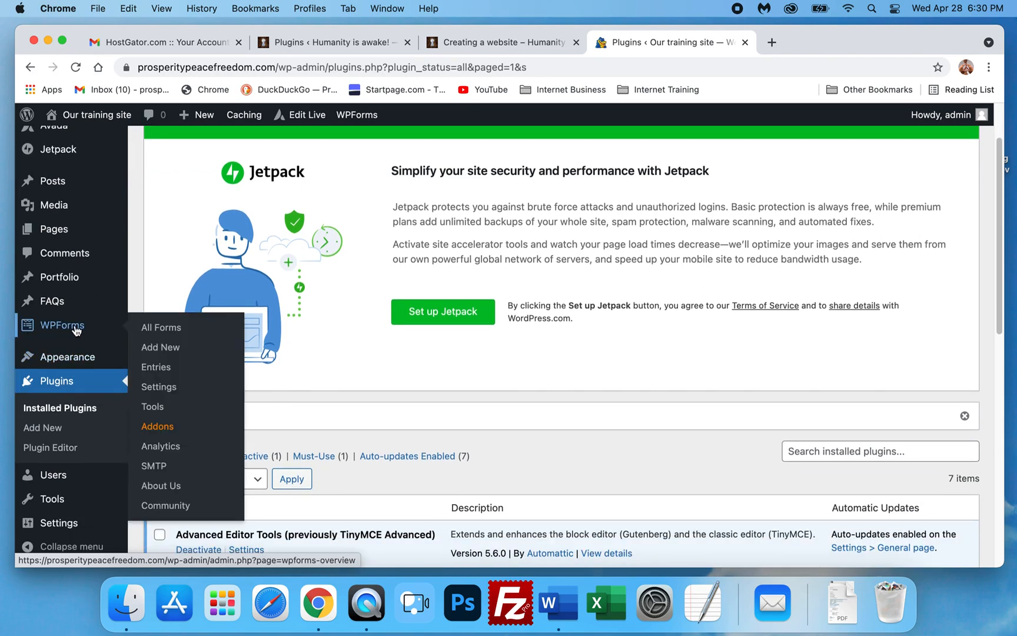
pyautogui.scroll(-3, 67, 476)
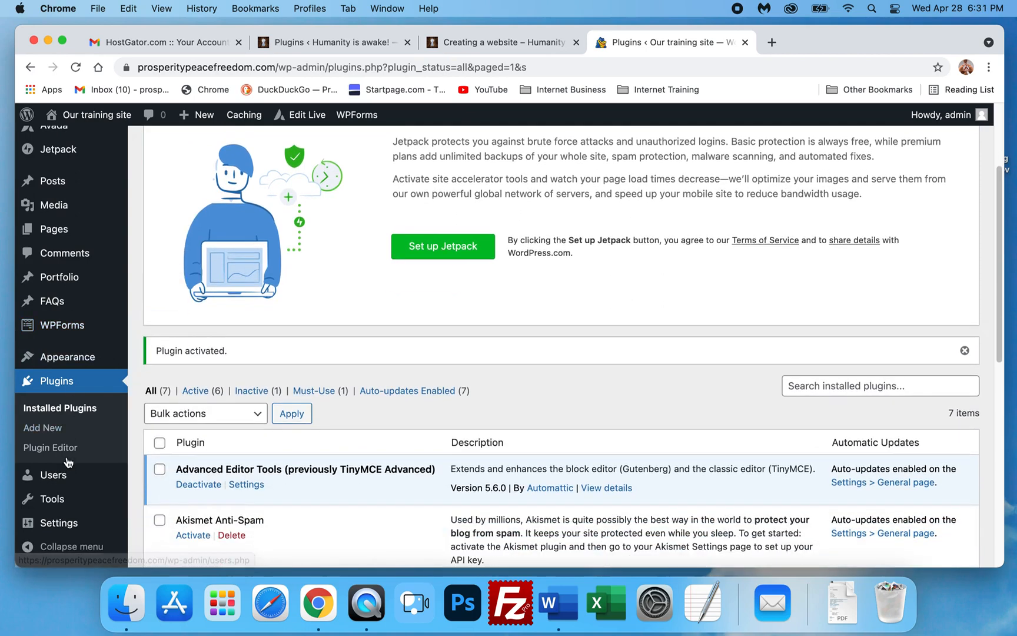
pyautogui.moveTo(68, 478)
pyautogui.moveTo(61, 533)
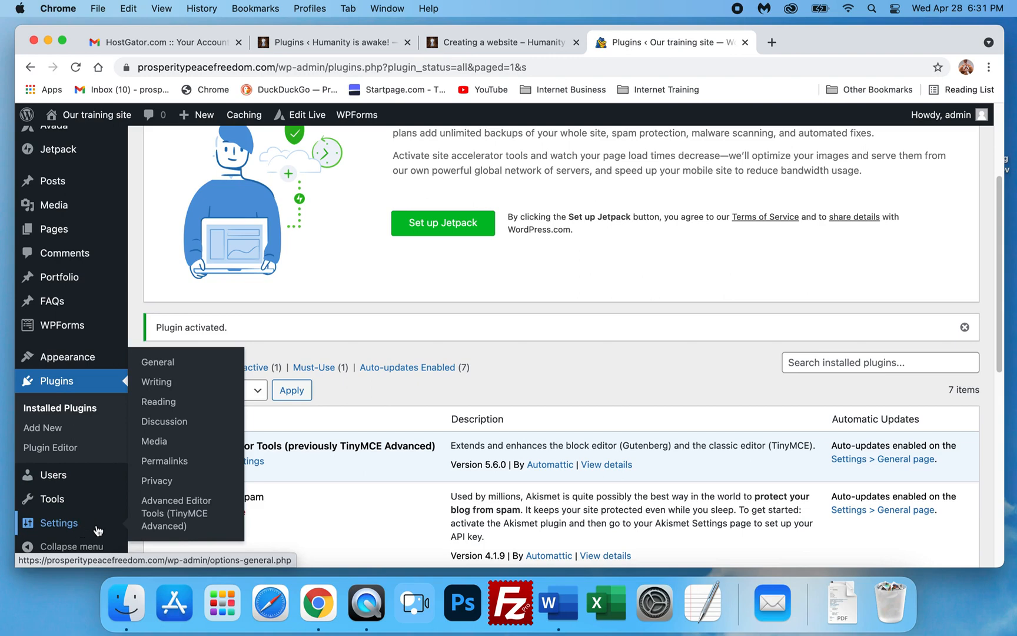
pyautogui.click(185, 520)
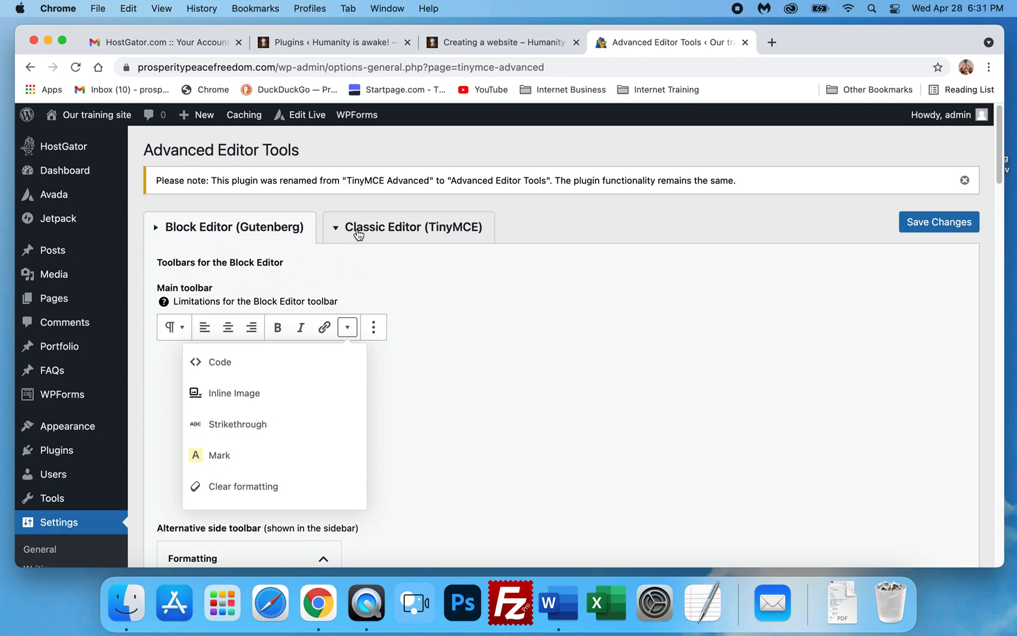
# - Switch to the Classic Editor (TinyMCE) toolbars and add Underline, Text color and Background color buttons to the first row
pyautogui.click(390, 234)
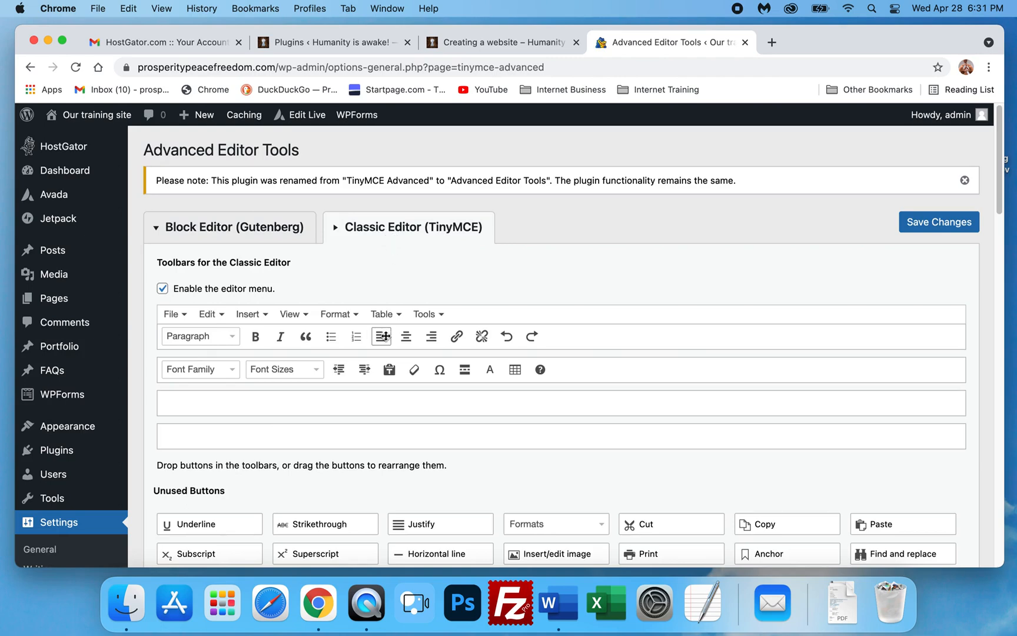
pyautogui.scroll(-3, 376, 331)
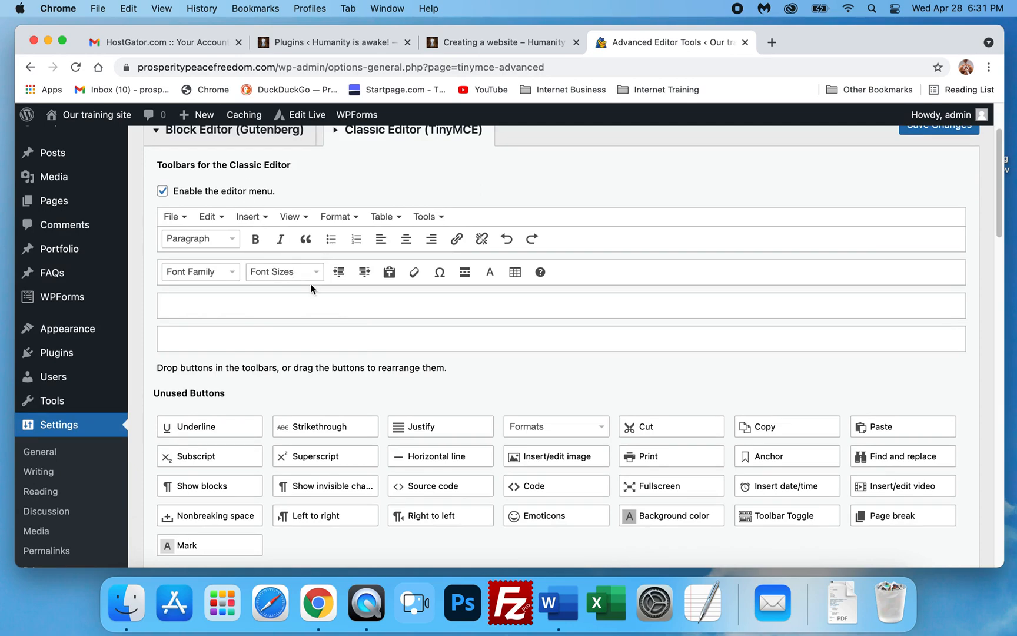
pyautogui.moveTo(204, 424); pyautogui.dragTo(284, 240)
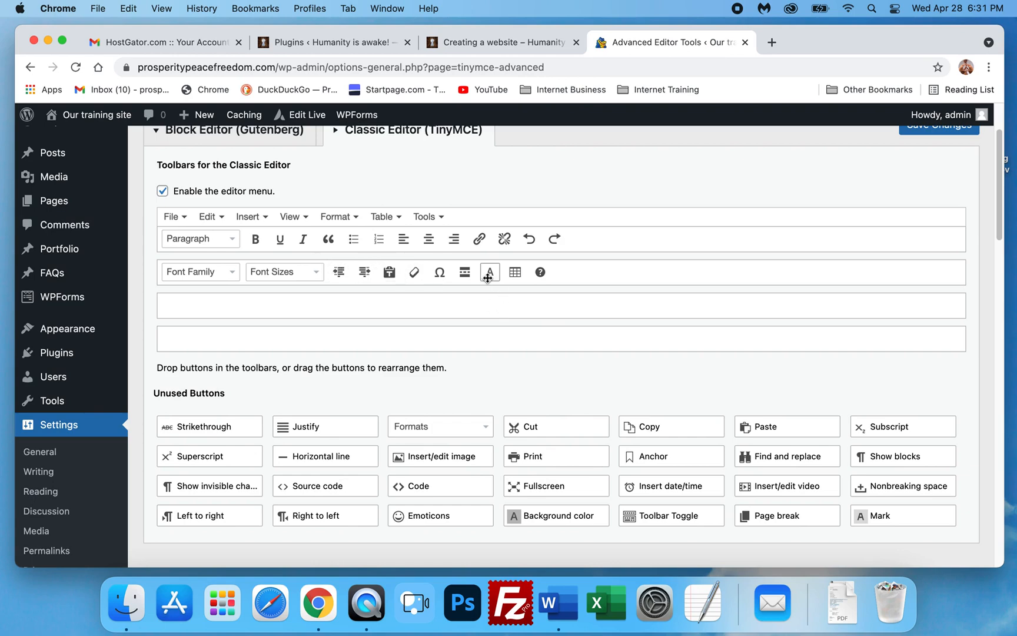
pyautogui.moveTo(487, 278); pyautogui.dragTo(253, 240)
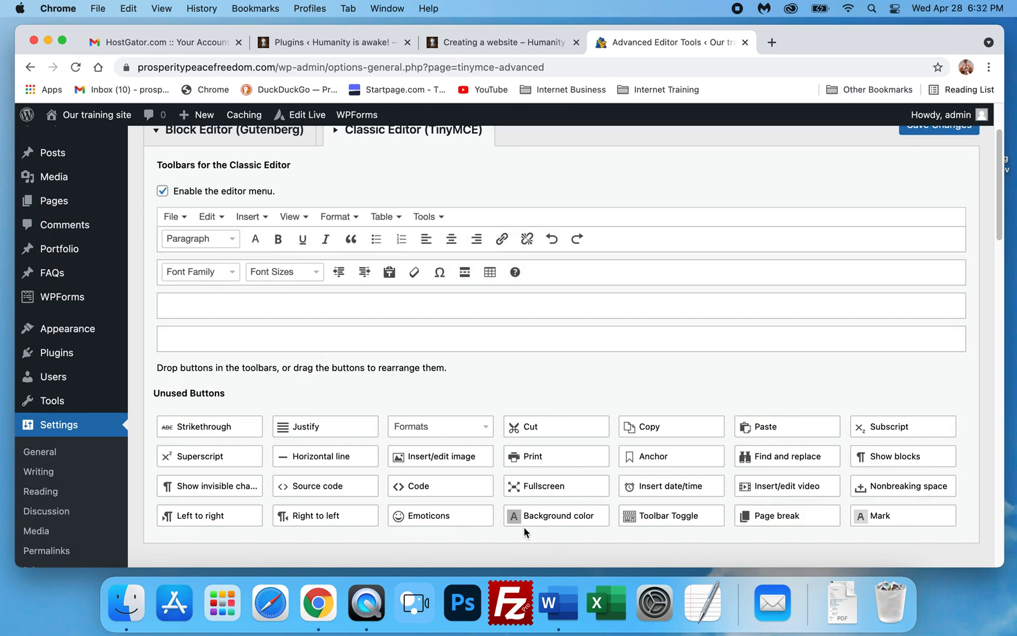
pyautogui.moveTo(528, 516); pyautogui.dragTo(279, 248)
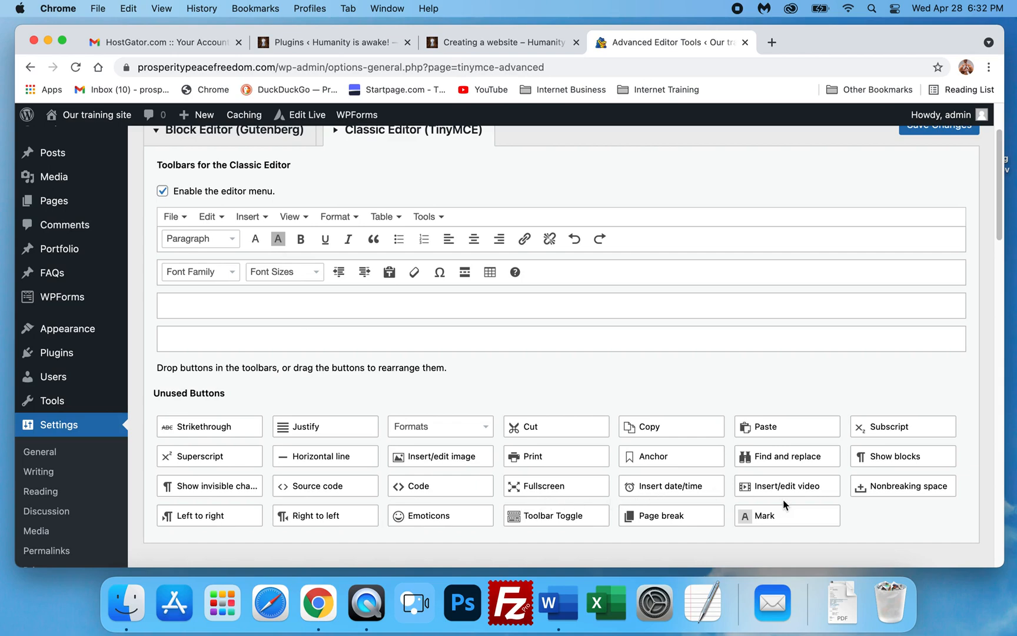
# - Add the Emoticons button to the end of the second Classic Editor toolbar row
pyautogui.moveTo(456, 521); pyautogui.dragTo(590, 280)
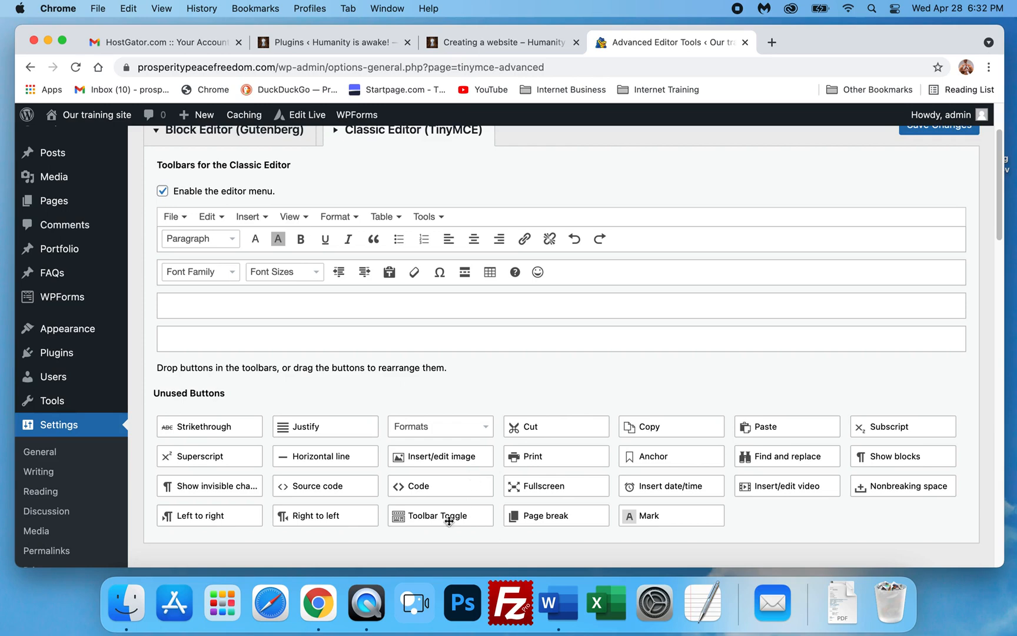
pyautogui.scroll(-2, 384, 479)
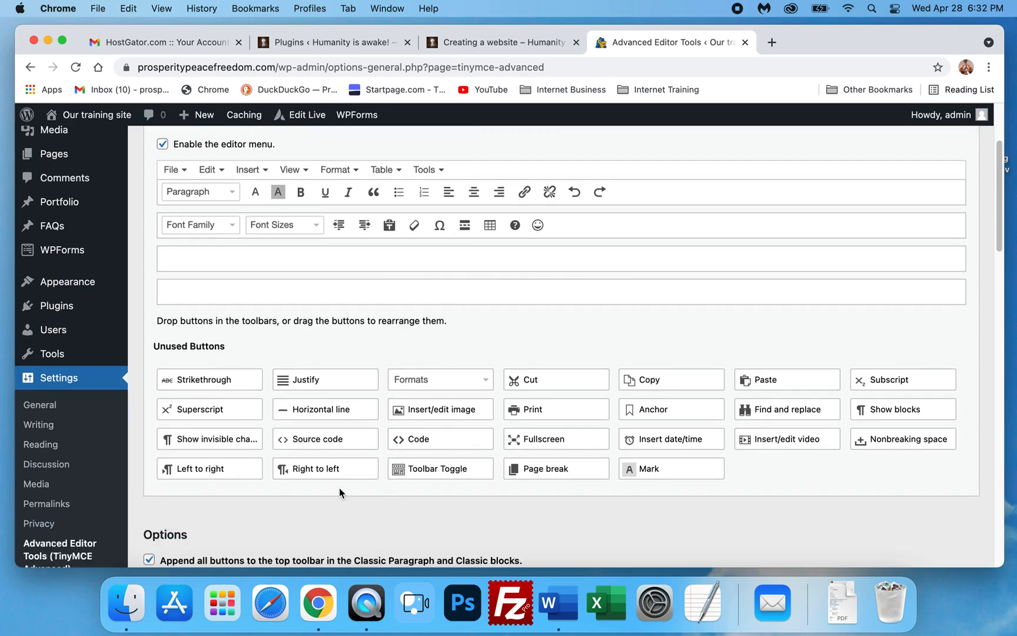
pyautogui.scroll(1, 370, 364)
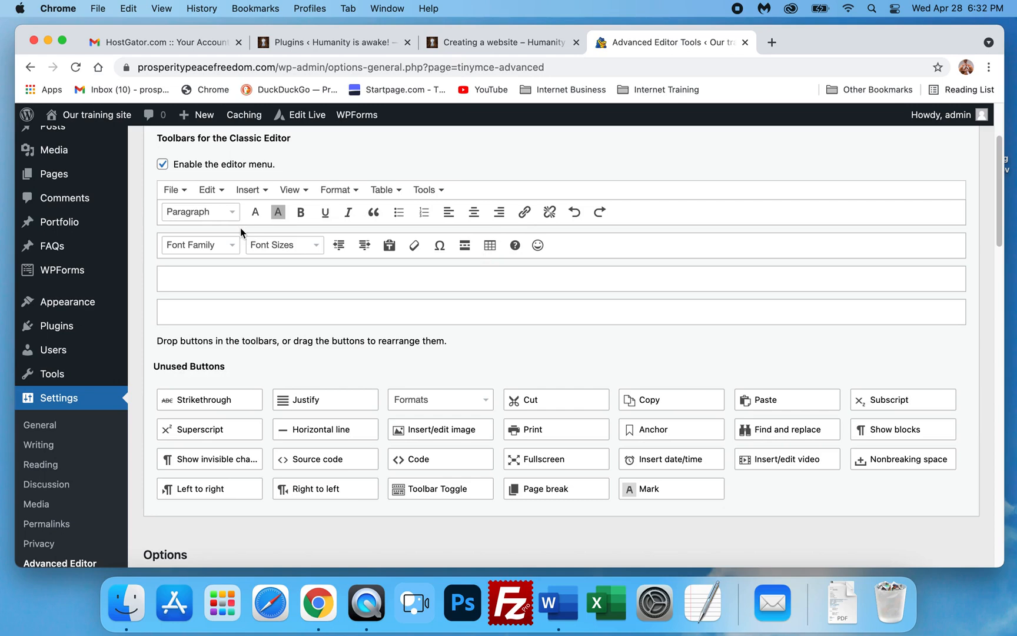
# - Move Font Sizes and Font Family into the first toolbar row, and Redo and Undo into the second row
pyautogui.moveTo(277, 246); pyautogui.dragTo(244, 216)
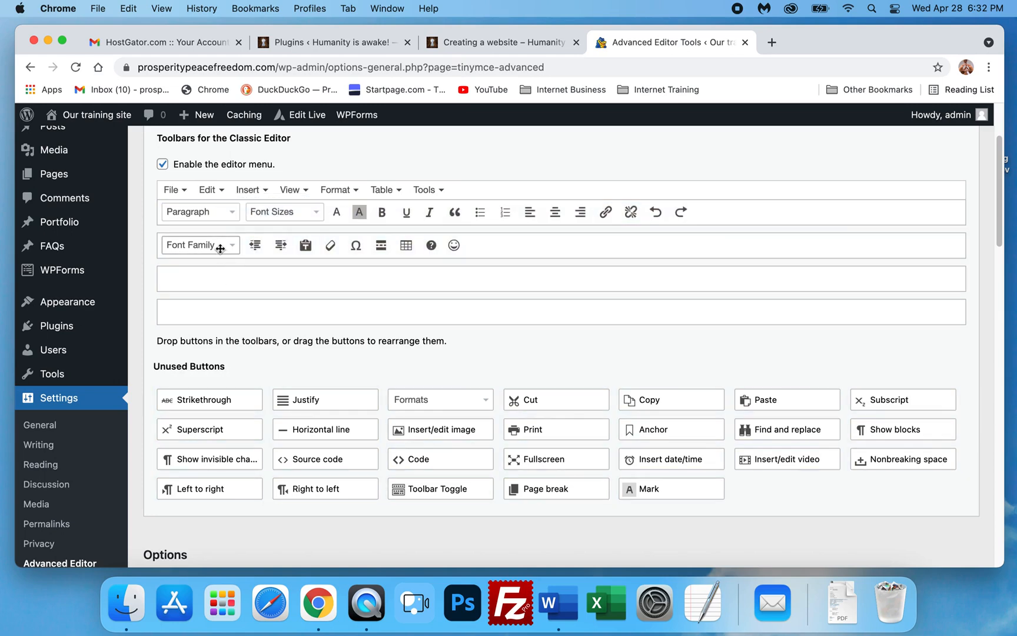
pyautogui.moveTo(218, 247); pyautogui.dragTo(276, 213)
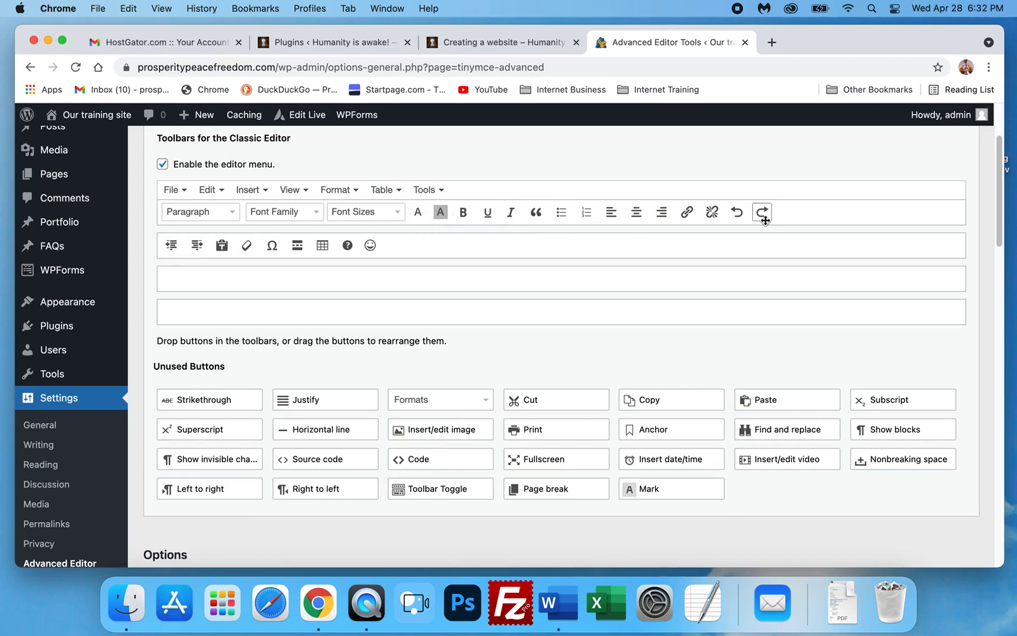
pyautogui.moveTo(762, 213); pyautogui.dragTo(477, 247)
pyautogui.moveTo(735, 218); pyautogui.dragTo(415, 246)
pyautogui.scroll(-1, 278, 404)
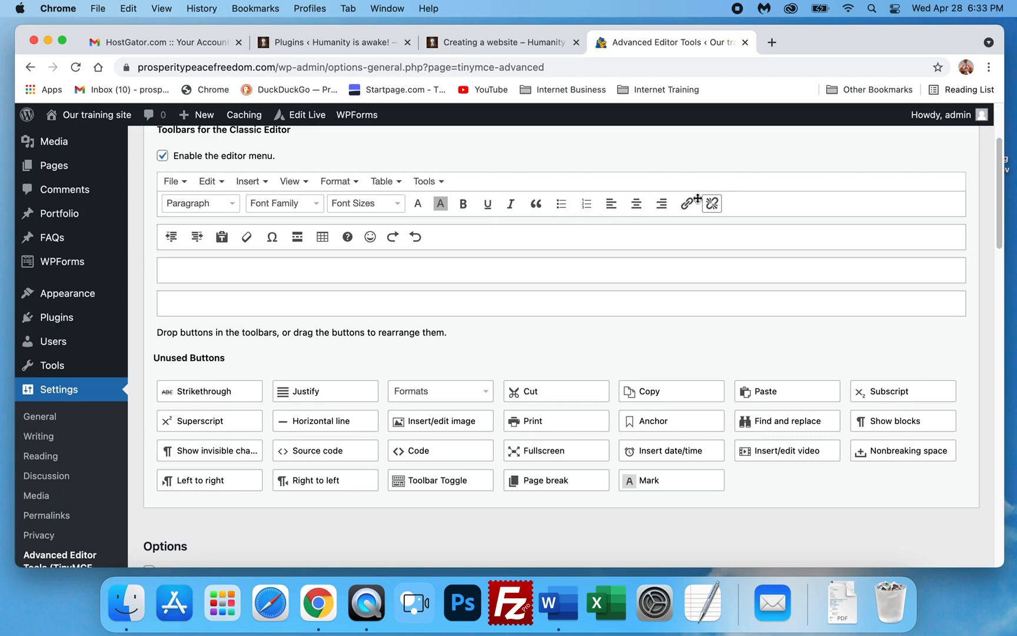
# - Enable the Font sizes option and save the Advanced Editor Tools settings
pyautogui.scroll(-1, 279, 277)
pyautogui.scroll(-1, 265, 306)
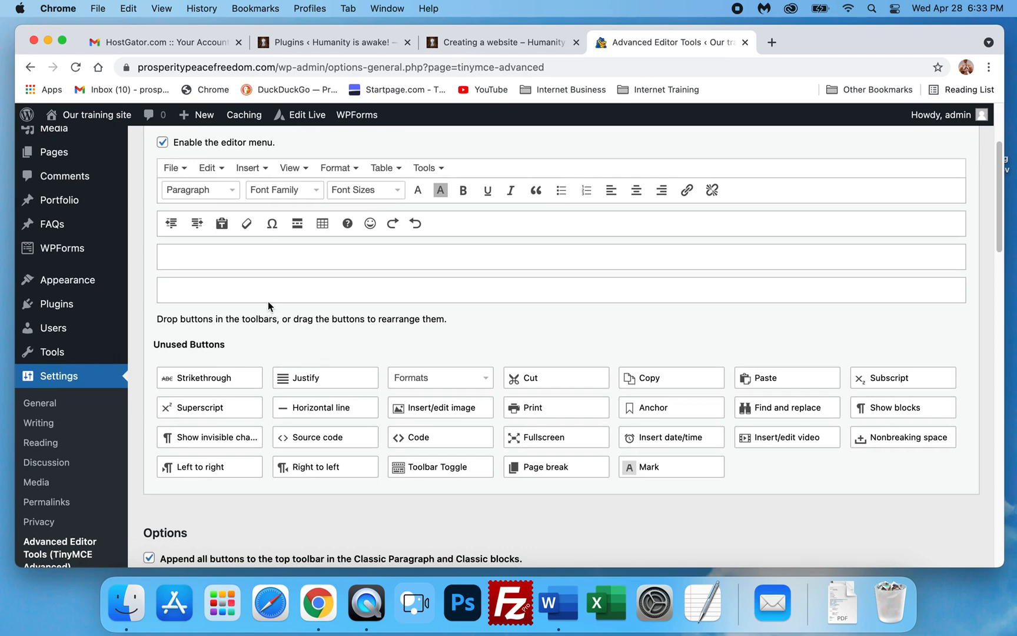
pyautogui.scroll(-5, 265, 305)
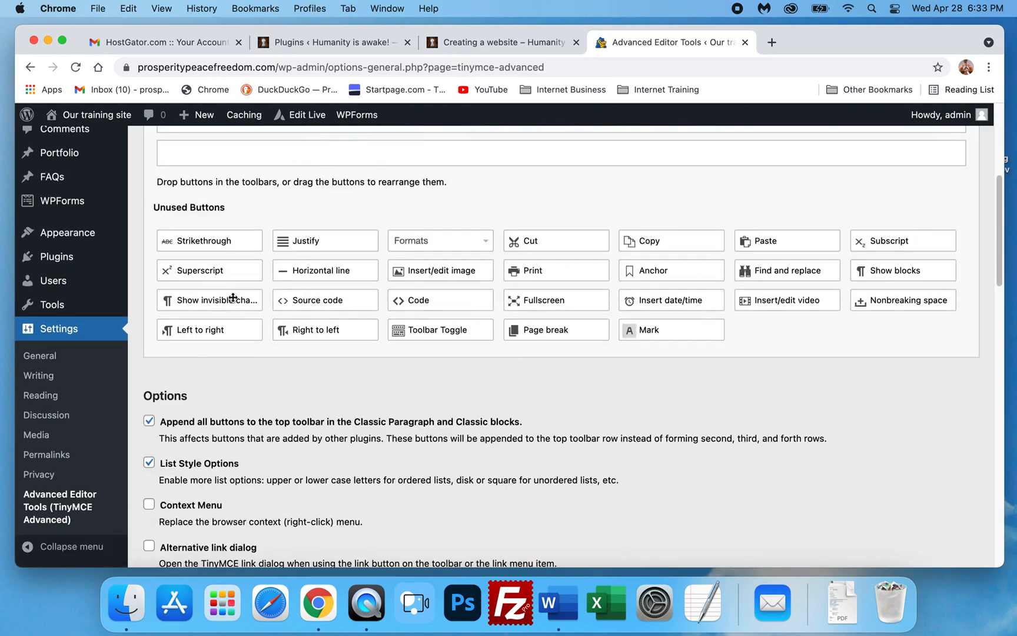
pyautogui.scroll(-10, 233, 298)
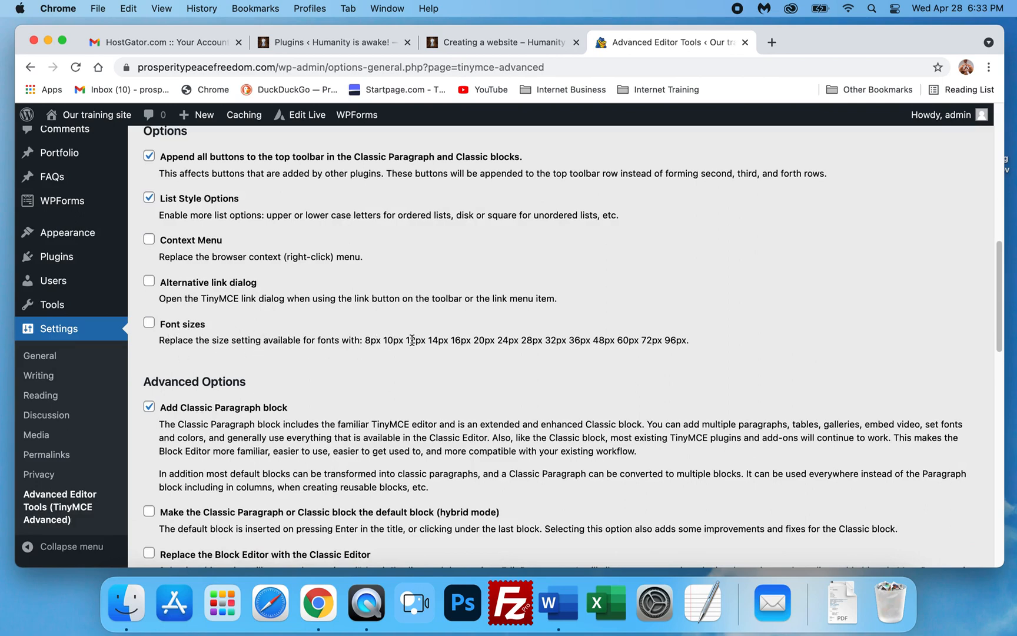
pyautogui.click(149, 323)
pyautogui.scroll(-15, 252, 370)
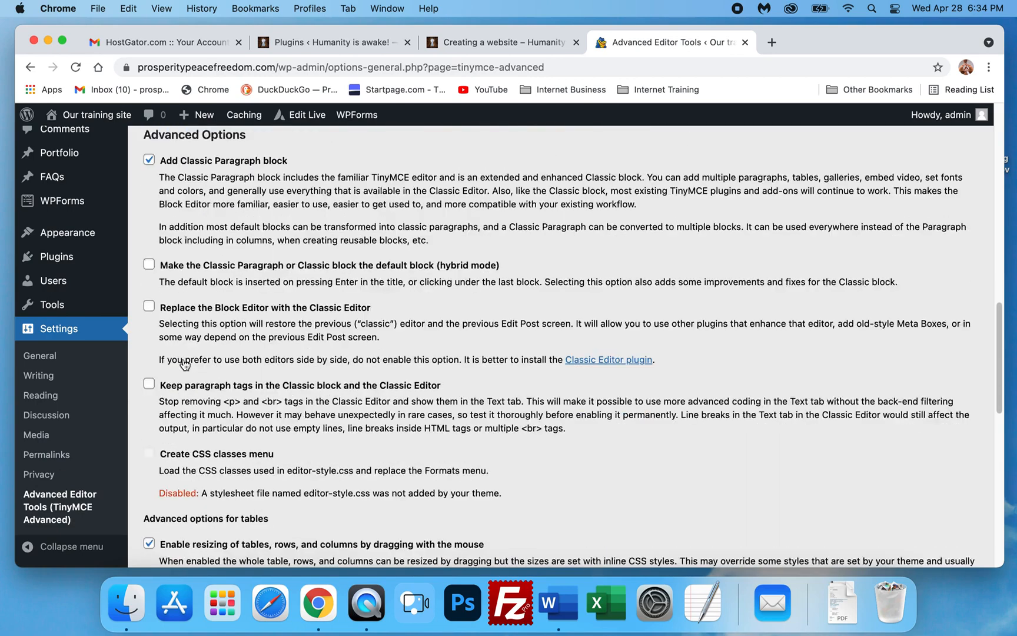
pyautogui.scroll(-2, 183, 368)
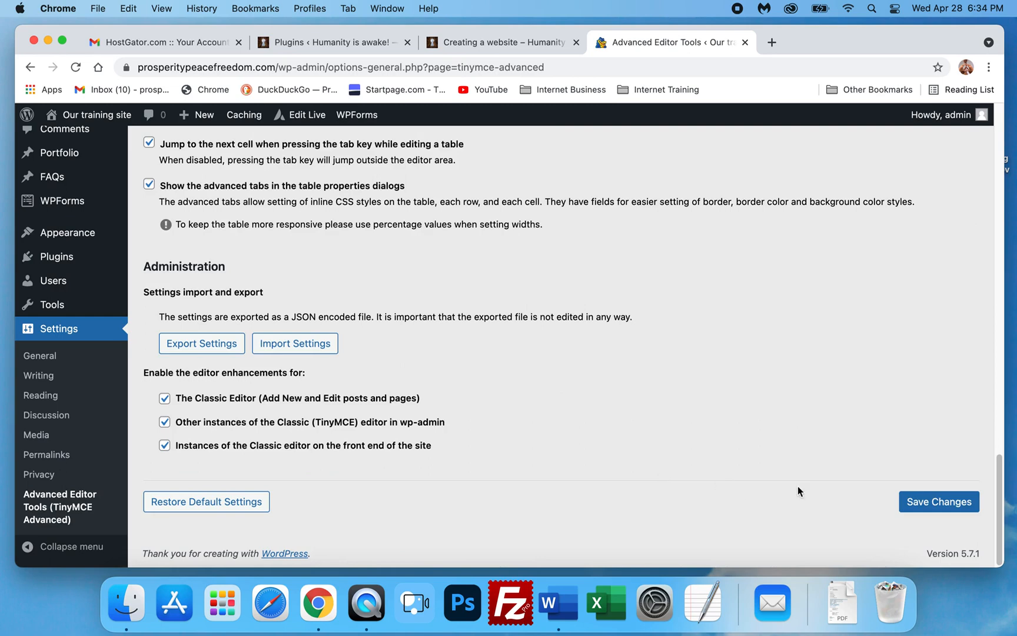
pyautogui.scroll(3, 403, 392)
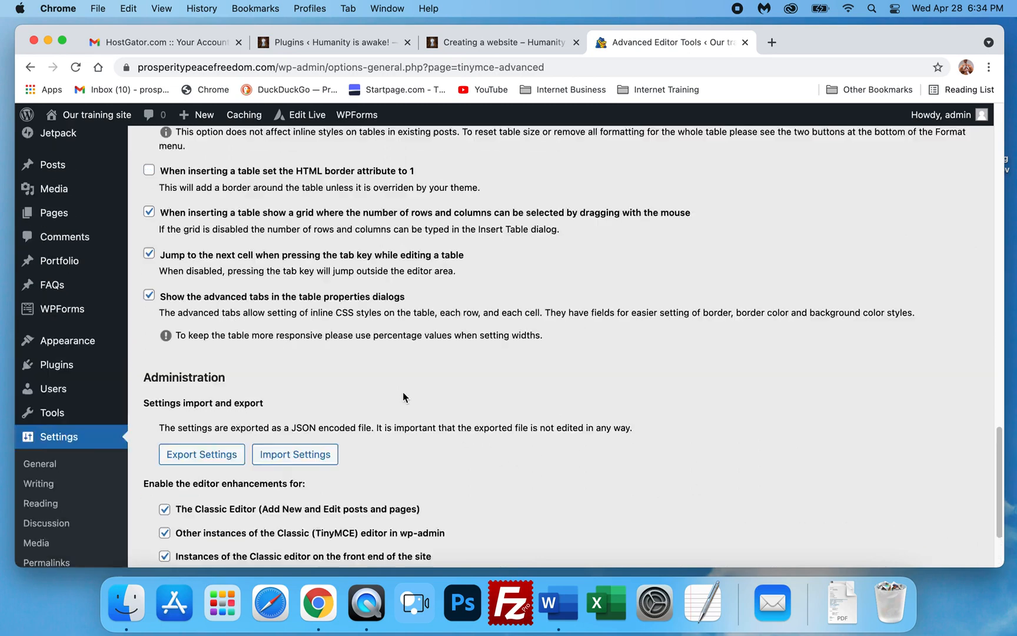
pyautogui.scroll(-3, 372, 300)
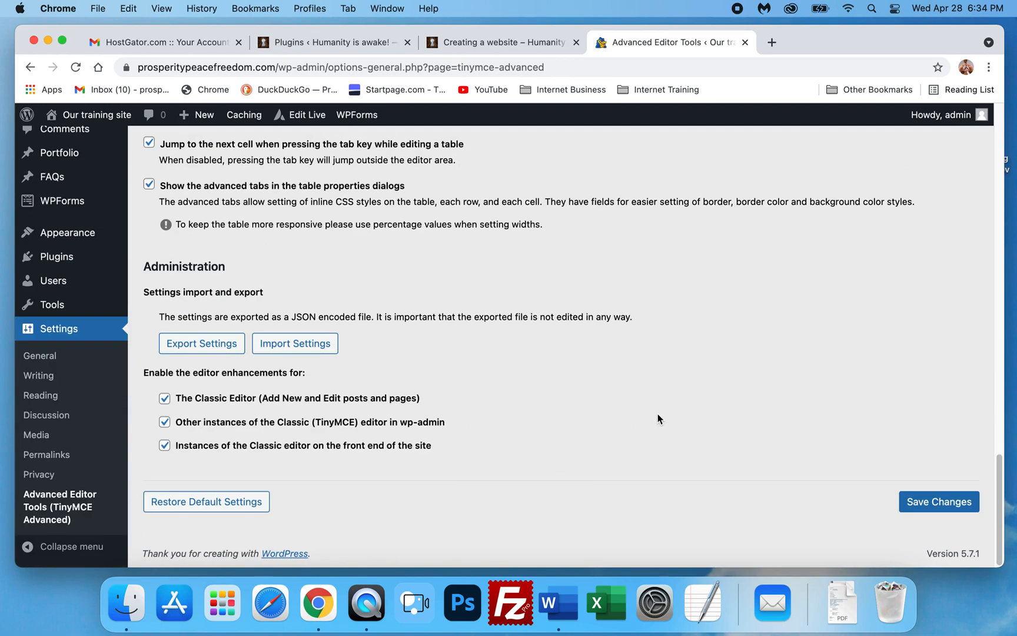
pyautogui.click(930, 505)
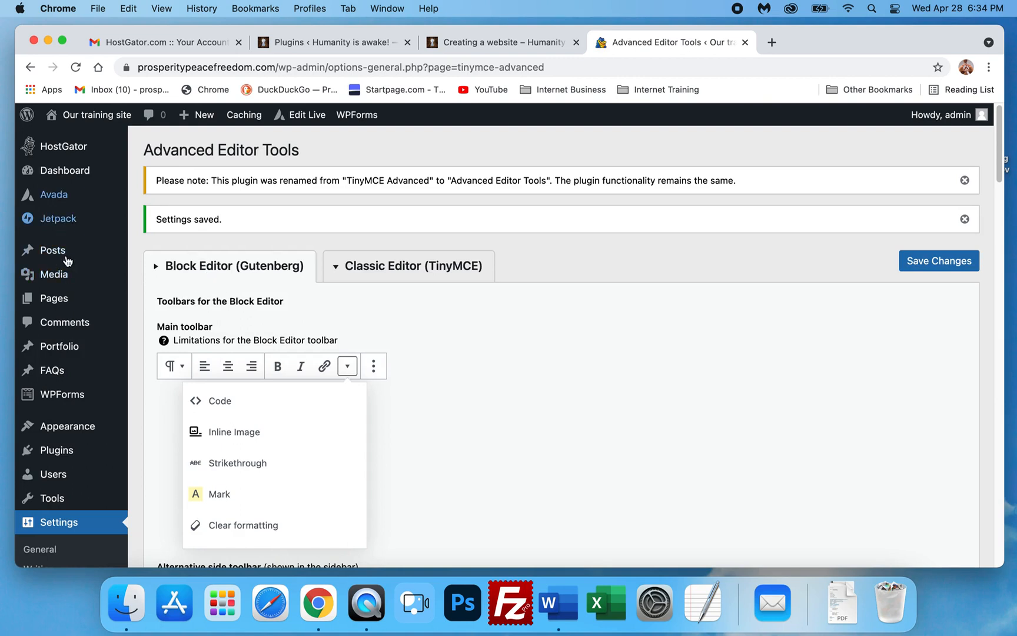
# - Open the Add Plugins page on the training site
pyautogui.moveTo(62, 297)
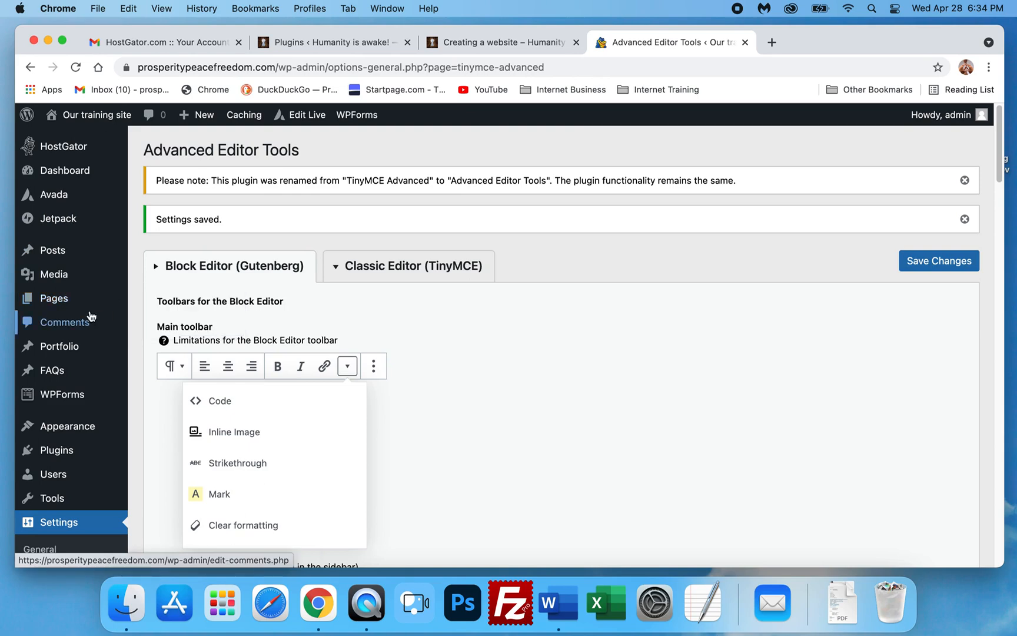
pyautogui.scroll(-6, 91, 317)
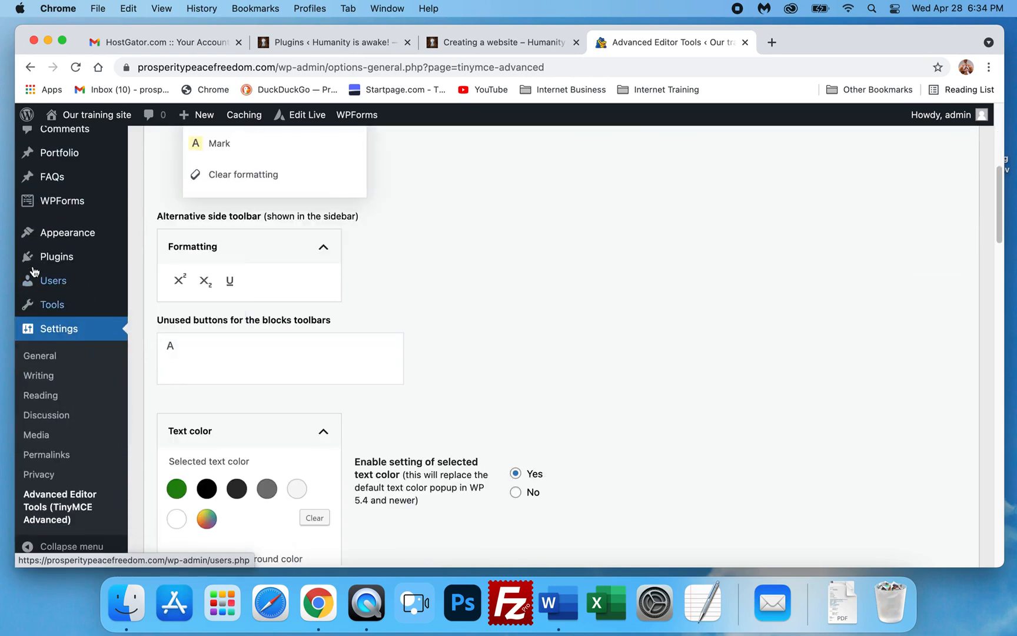
pyautogui.moveTo(38, 256)
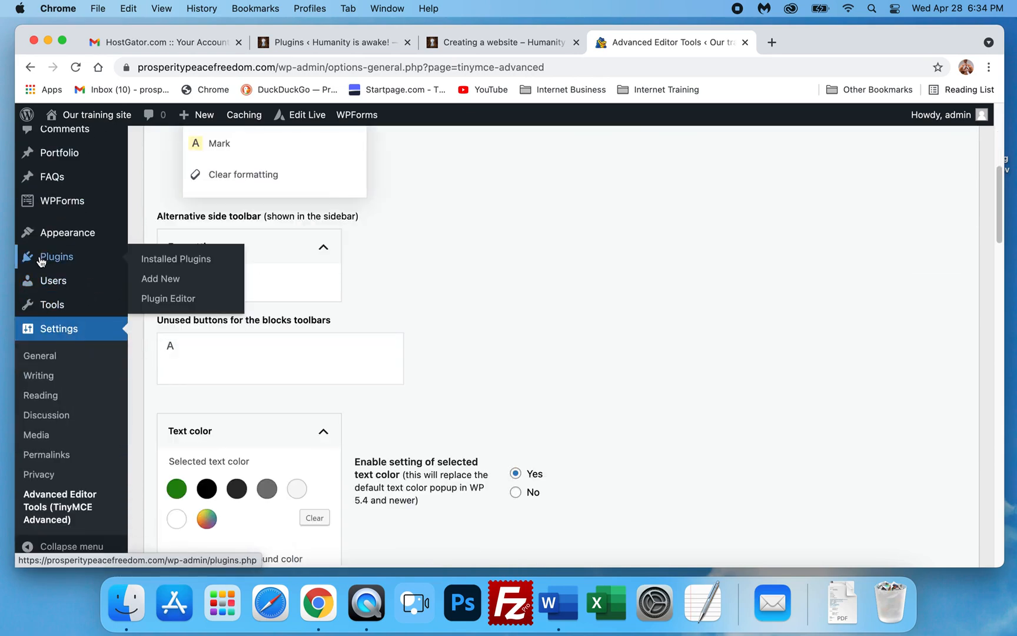
pyautogui.click(167, 280)
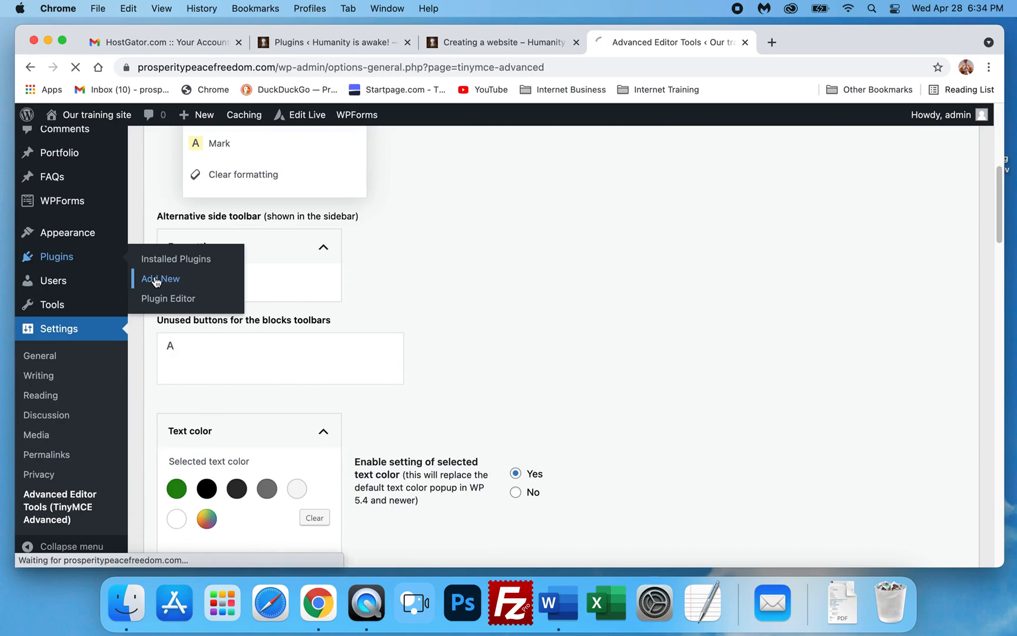
# - Switch to the Humanity is awake tab and review its installed plugins list
pyautogui.click(286, 39)
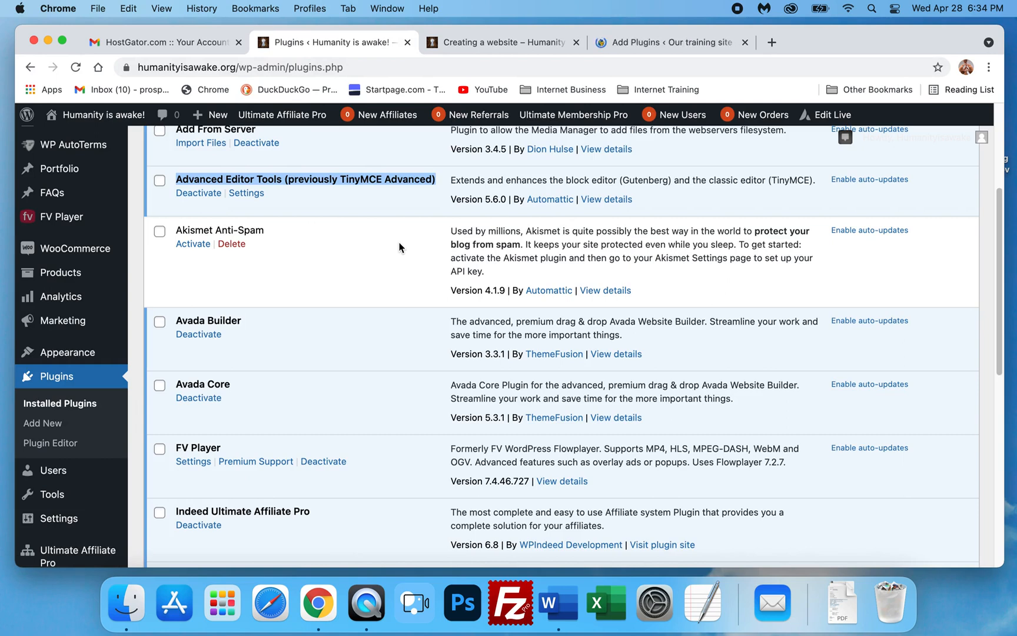
pyautogui.moveTo(89, 474)
pyautogui.scroll(-3, 238, 436)
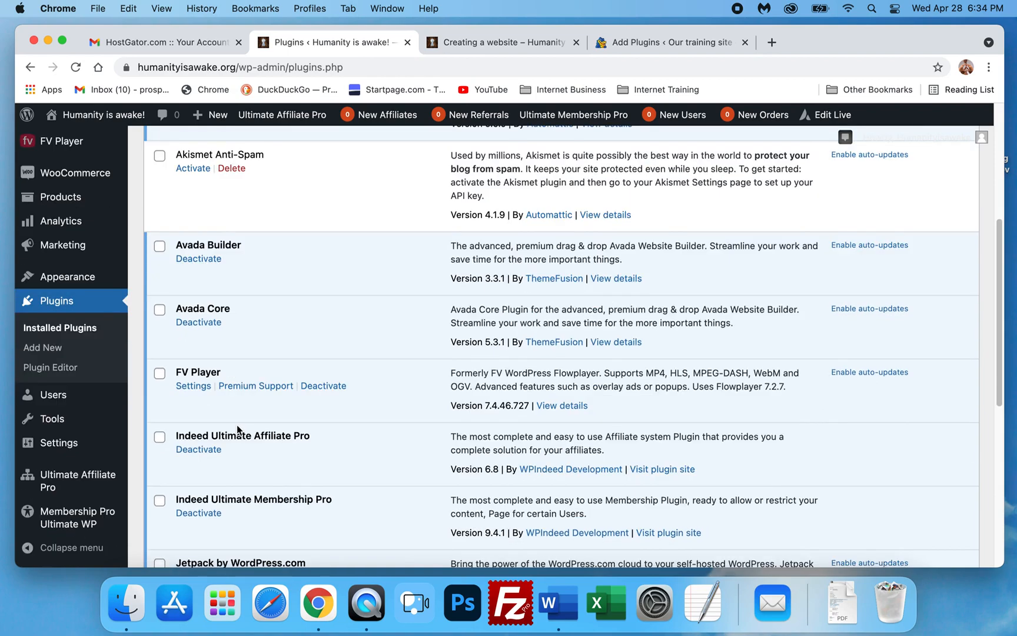
pyautogui.scroll(4, 245, 312)
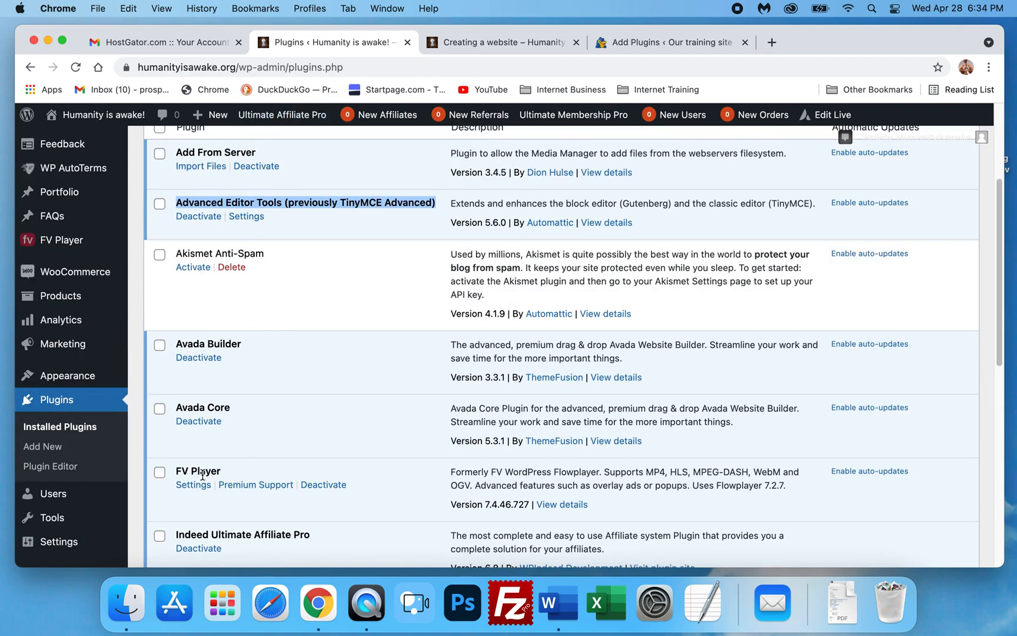
pyautogui.scroll(-3, 191, 474)
pyautogui.scroll(-2, 190, 465)
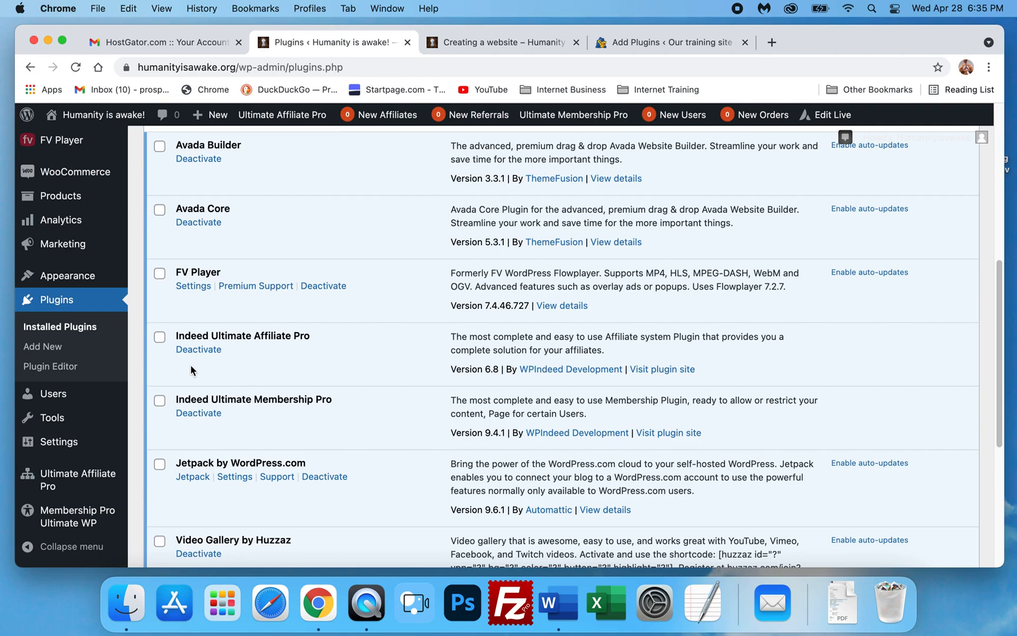
# - Copy the WP AutoTerms plugin name from the Humanity is awake installed plugins list
pyautogui.scroll(-5, 190, 366)
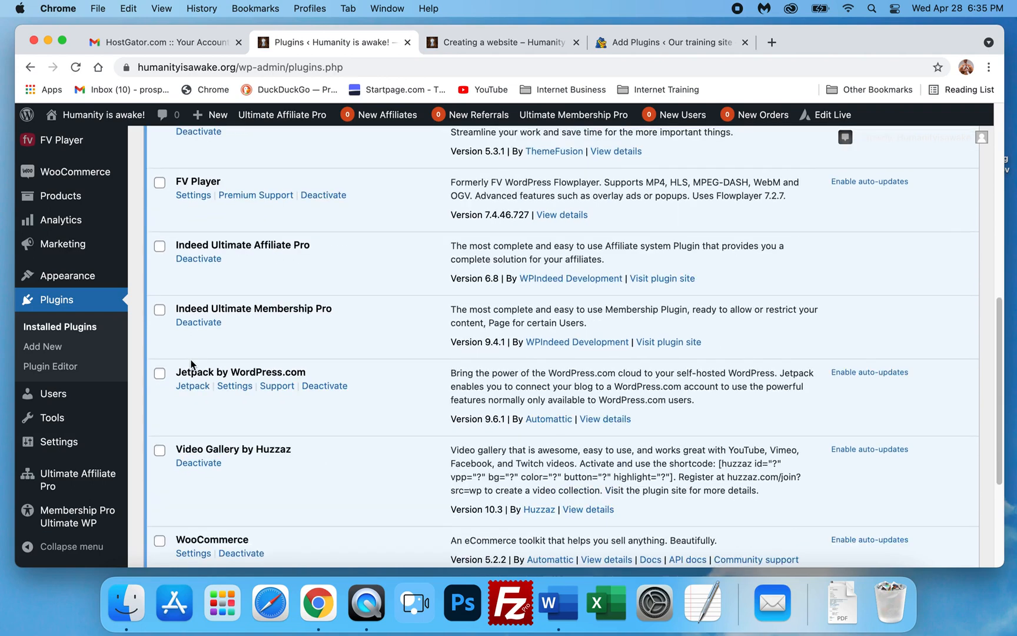
pyautogui.scroll(-2, 190, 359)
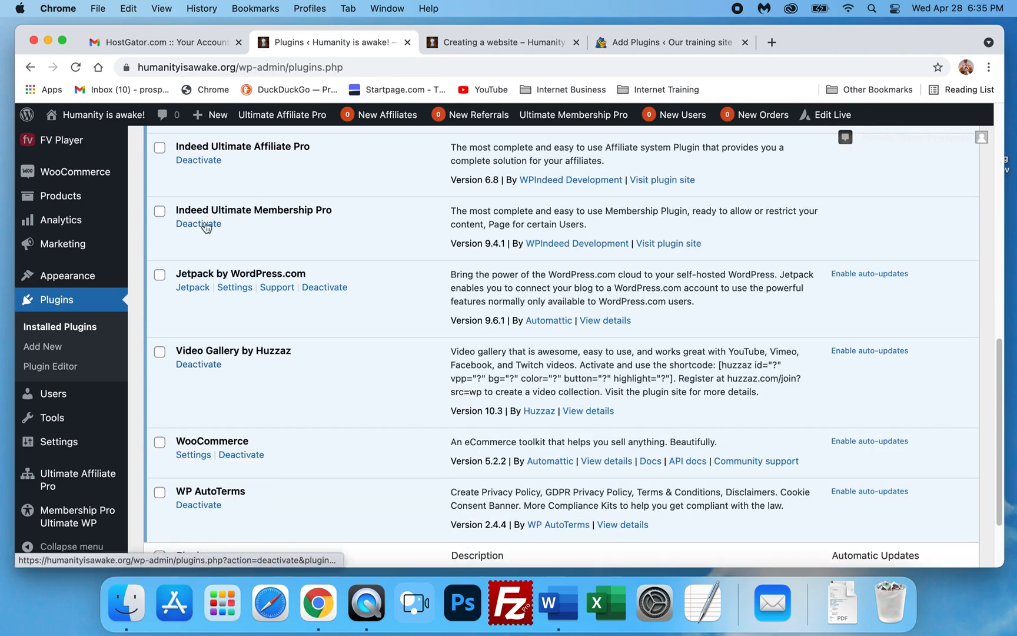
pyautogui.scroll(-3, 262, 315)
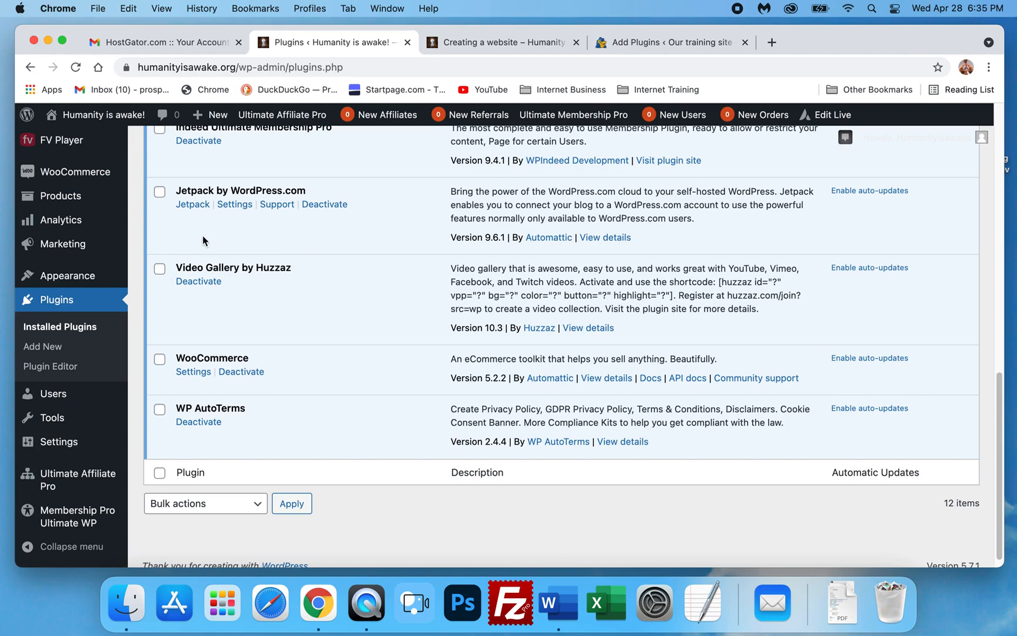
pyautogui.scroll(-1, 208, 242)
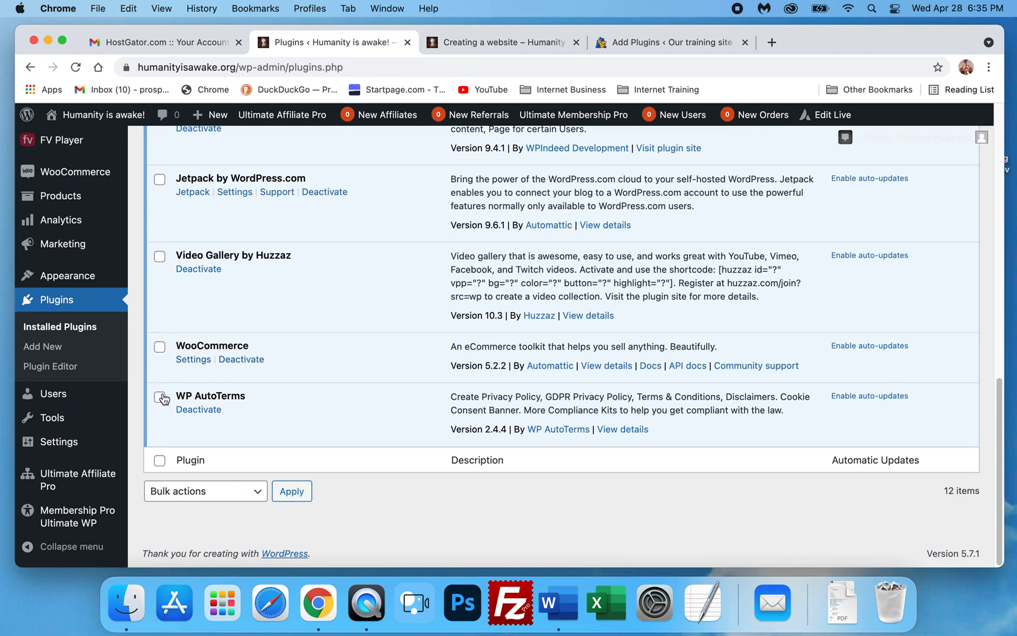
pyautogui.moveTo(251, 400); pyautogui.dragTo(178, 397)
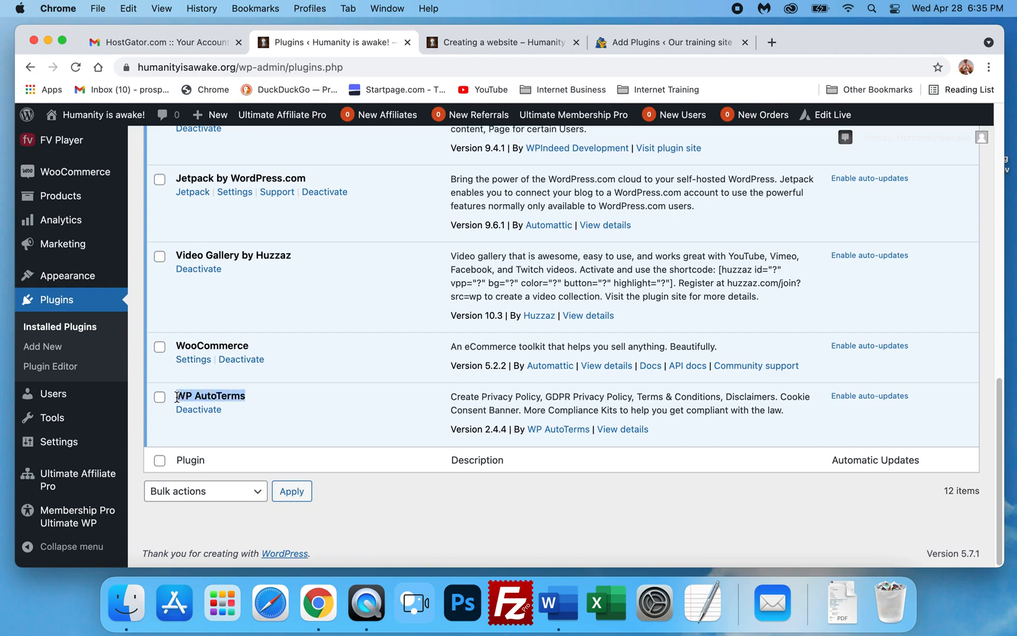
pyautogui.rightClick(211, 395)
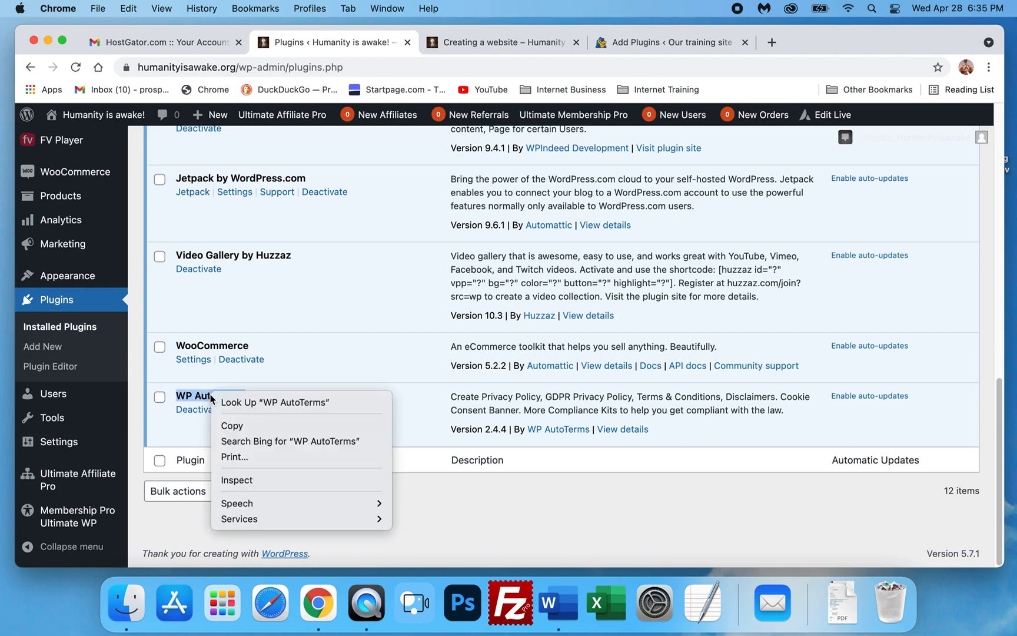
pyautogui.click(241, 427)
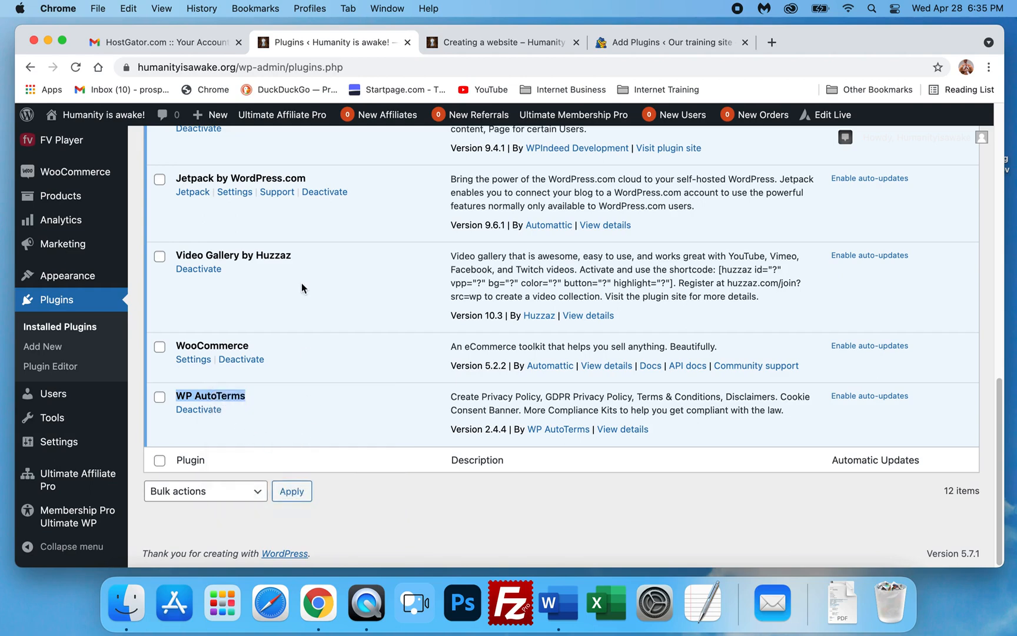
# - Scroll back through the Humanity is awake plugins list to check which plugins remain to be copied
pyautogui.scroll(1, 213, 414)
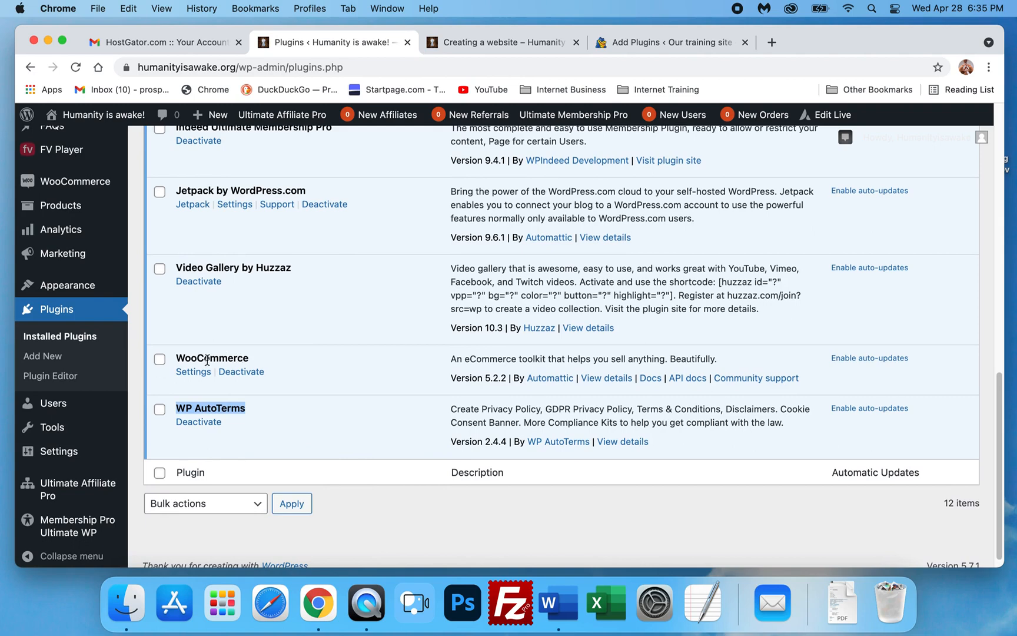
pyautogui.scroll(5, 289, 354)
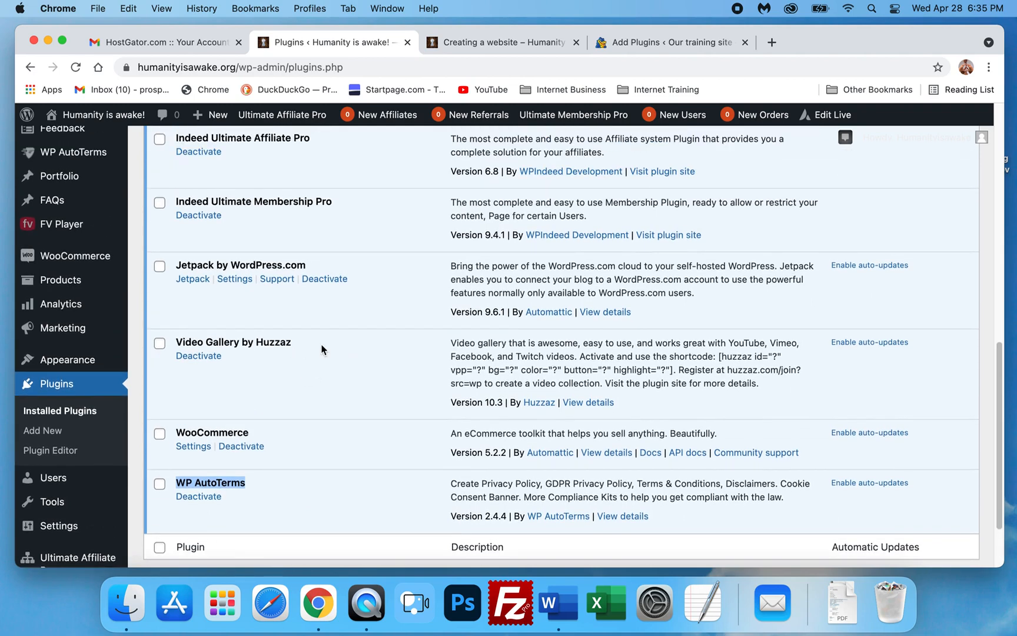
pyautogui.scroll(5, 323, 351)
pyautogui.scroll(2, 323, 351)
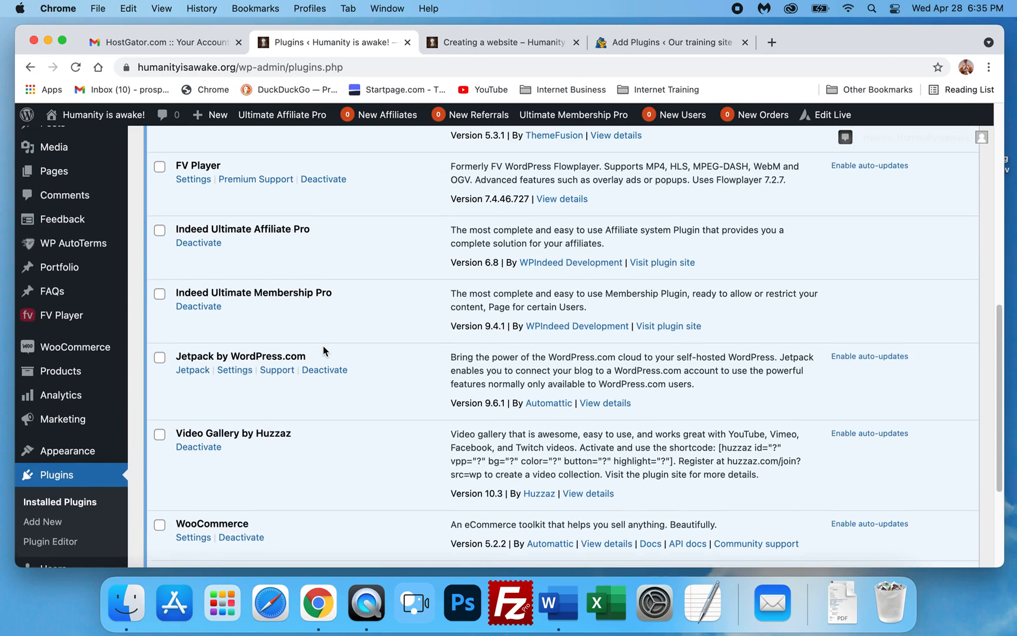
pyautogui.scroll(1, 235, 356)
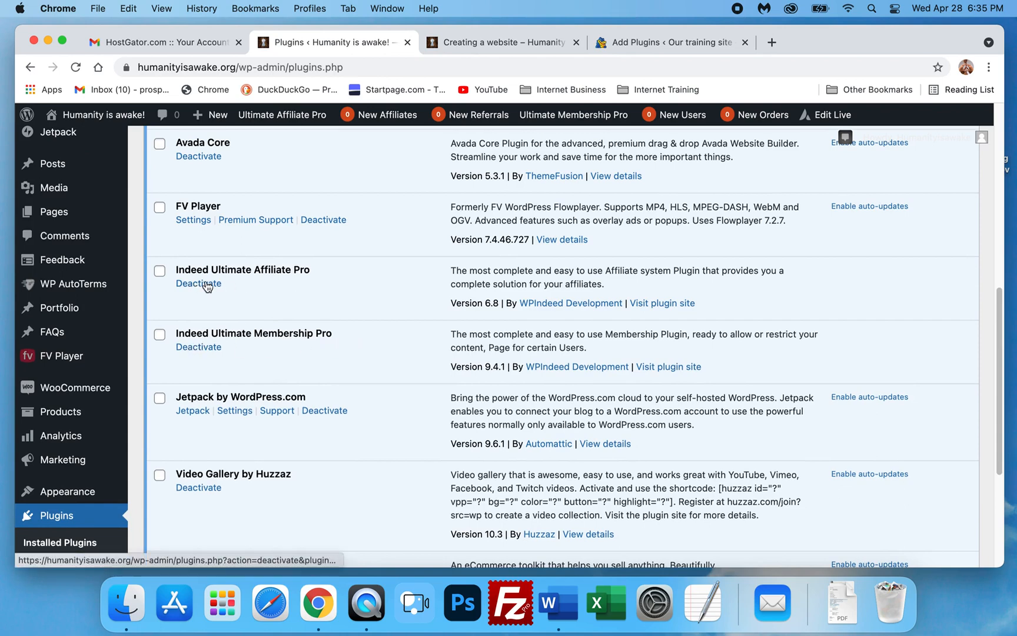
pyautogui.scroll(3, 340, 285)
pyautogui.scroll(5, 334, 291)
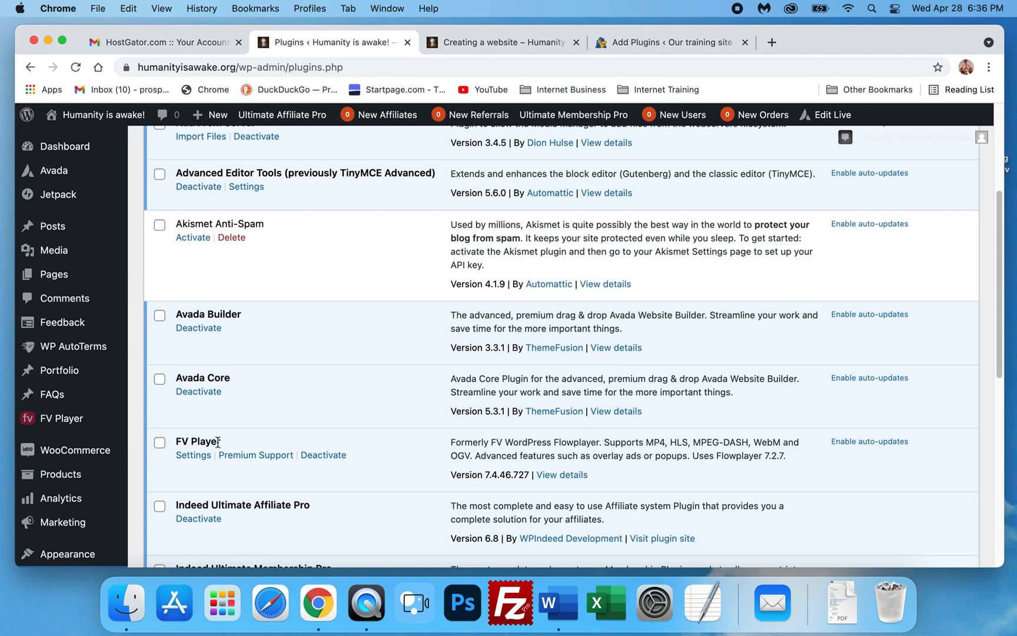
pyautogui.scroll(6, 245, 340)
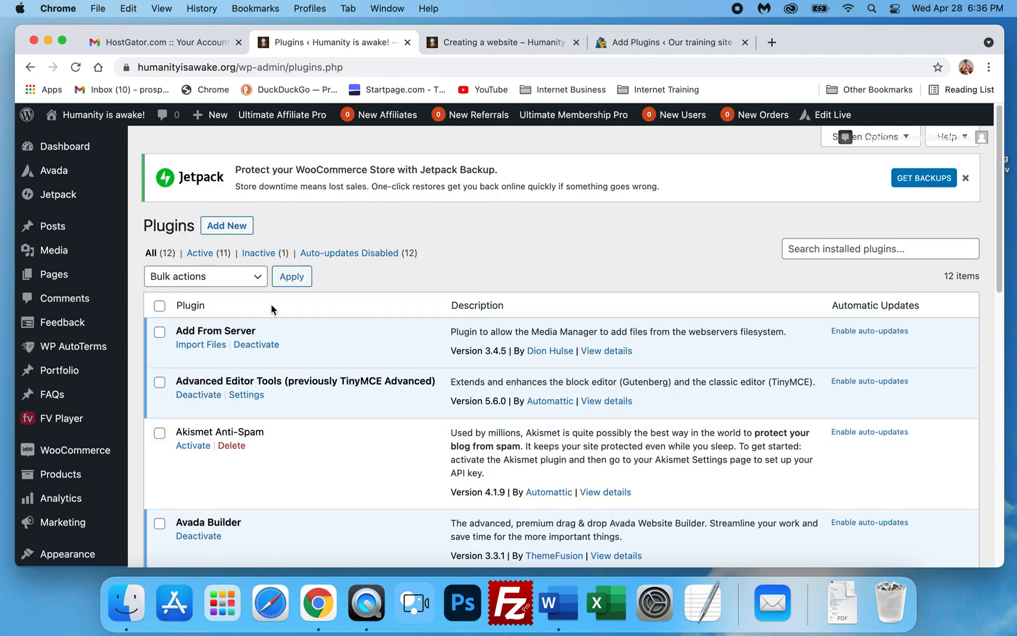
pyautogui.scroll(-1, 271, 308)
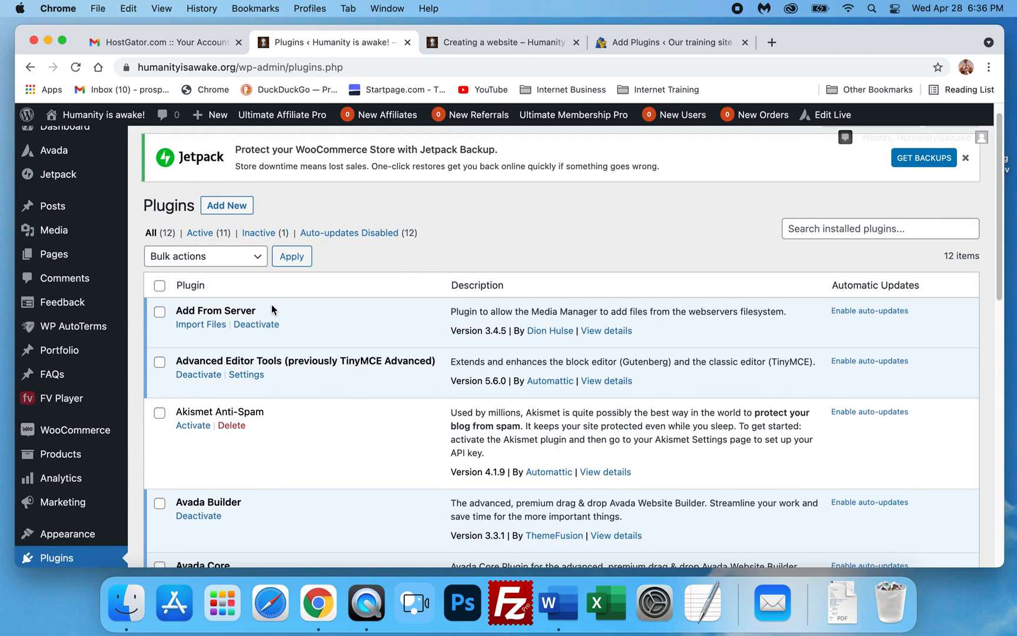
pyautogui.scroll(-5, 271, 304)
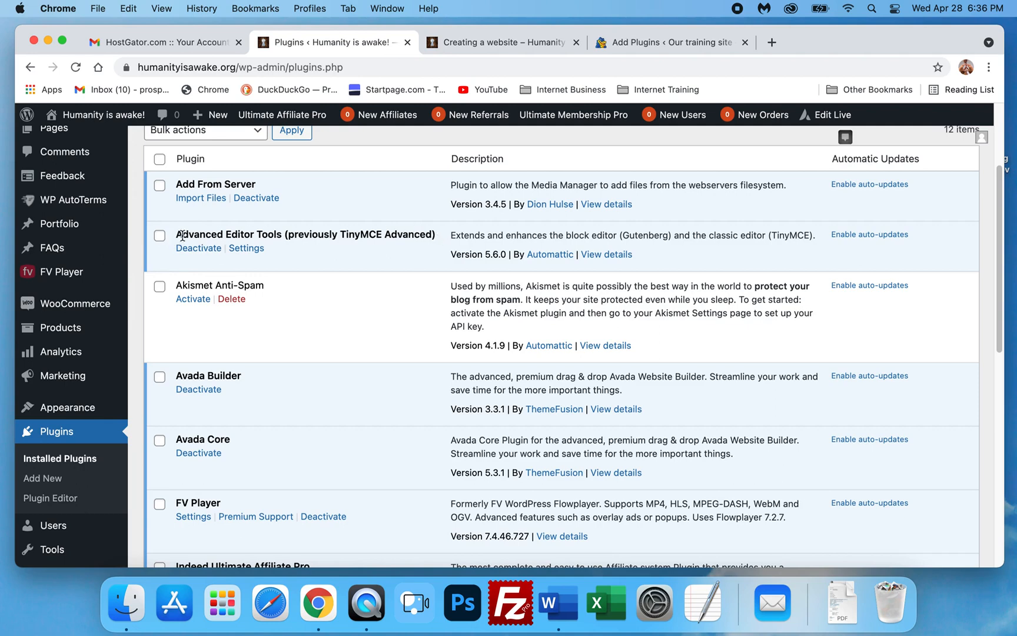
pyautogui.scroll(-9, 288, 245)
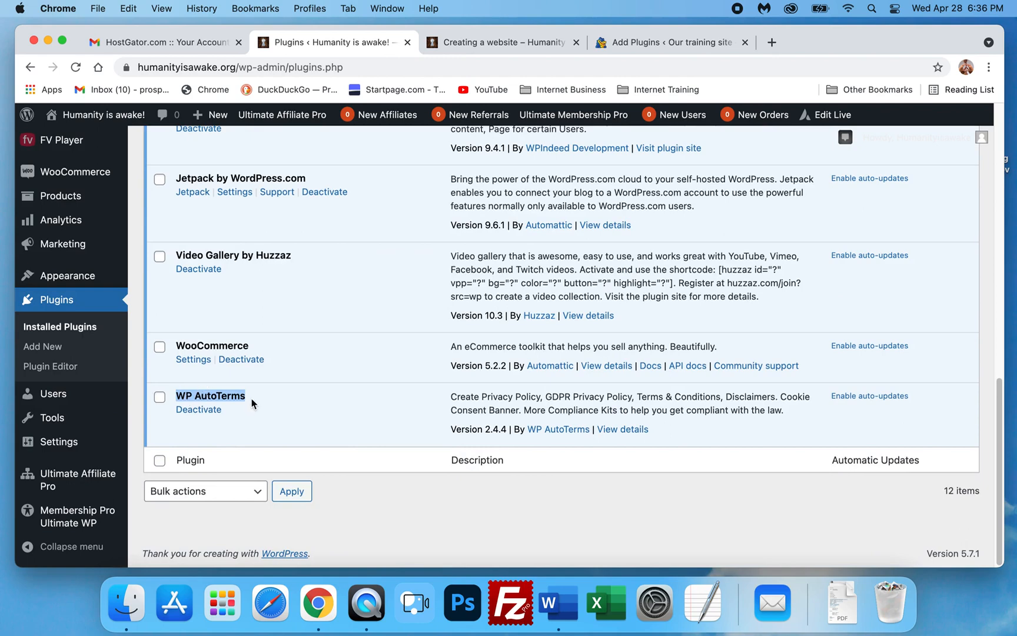
# - Search the training site's Add Plugins page for WP AutoTerms, then install and activate that plugin
pyautogui.click(514, 43)
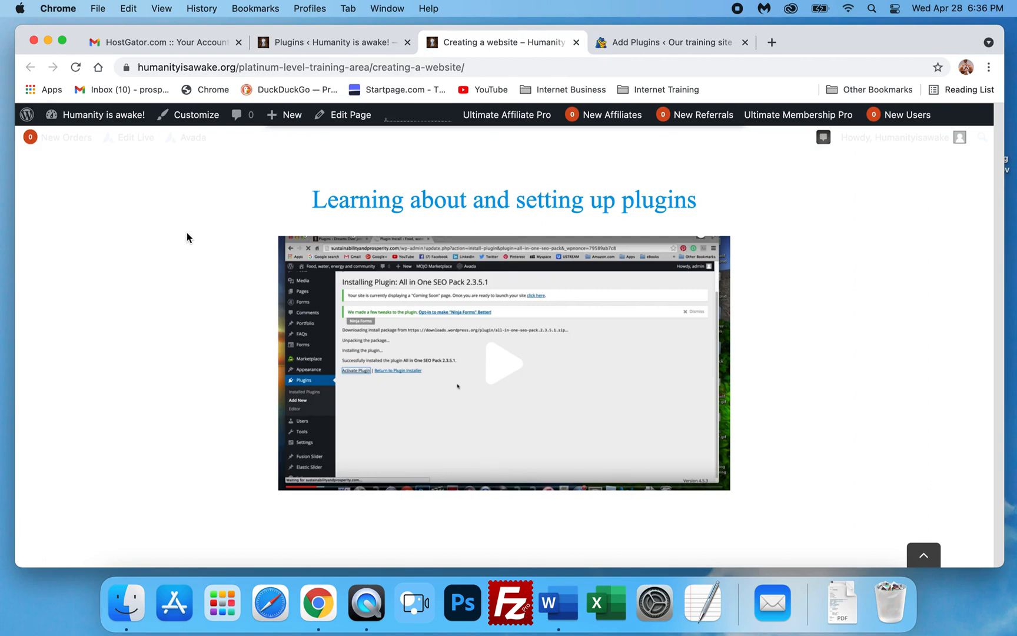
pyautogui.click(317, 45)
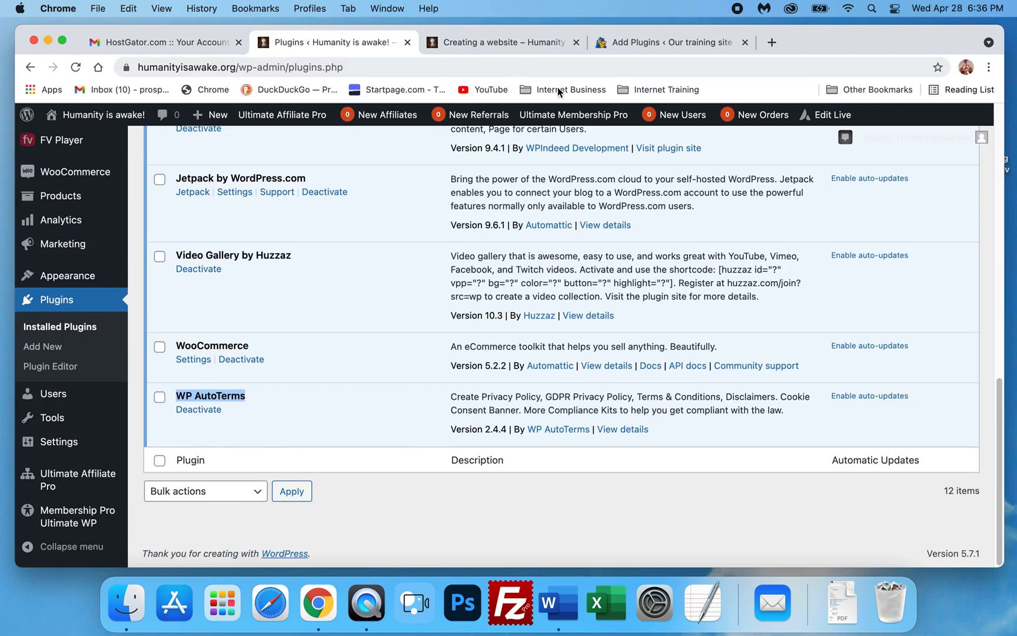
pyautogui.click(656, 36)
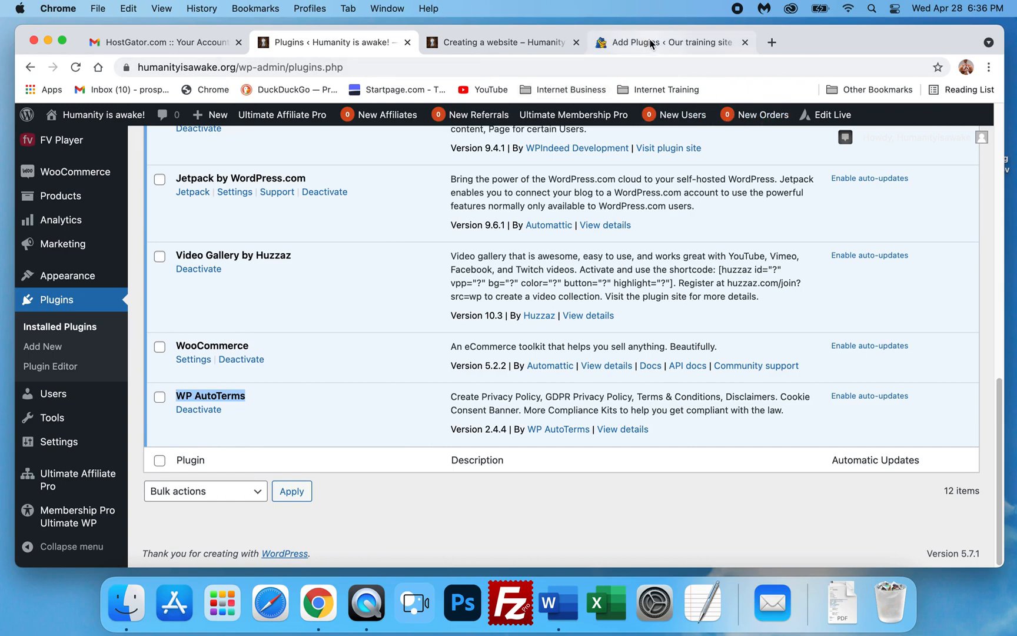
pyautogui.click(830, 194)
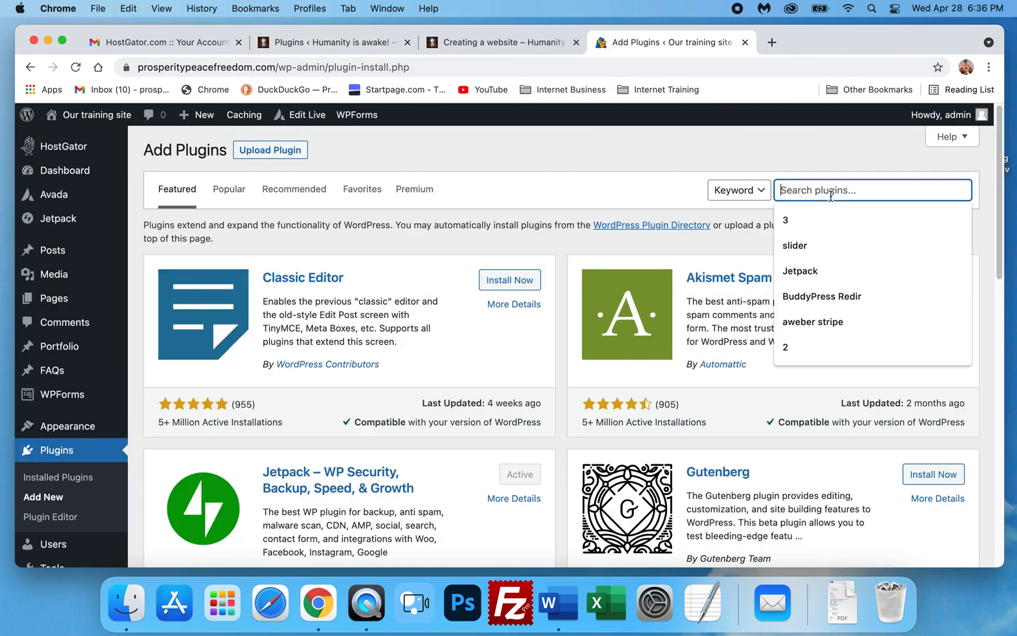
pyautogui.press('super+v')
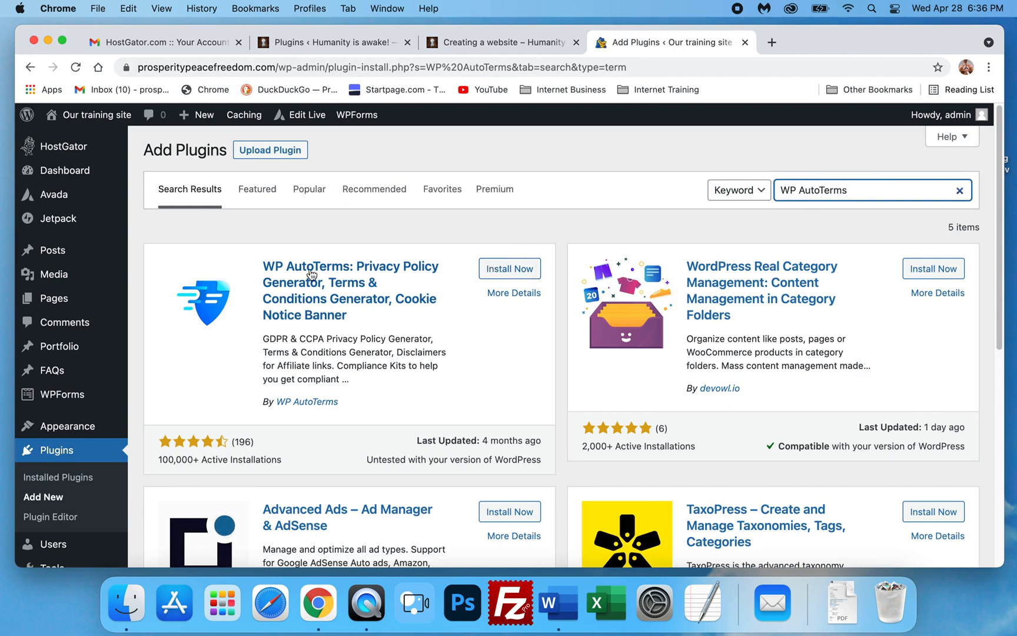
pyautogui.click(496, 270)
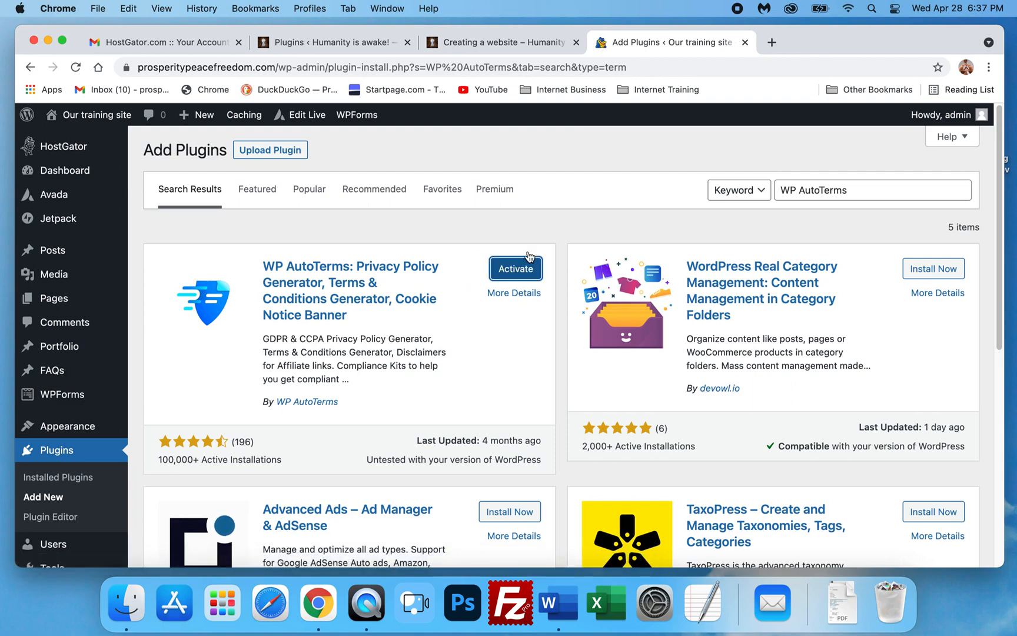
pyautogui.click(513, 268)
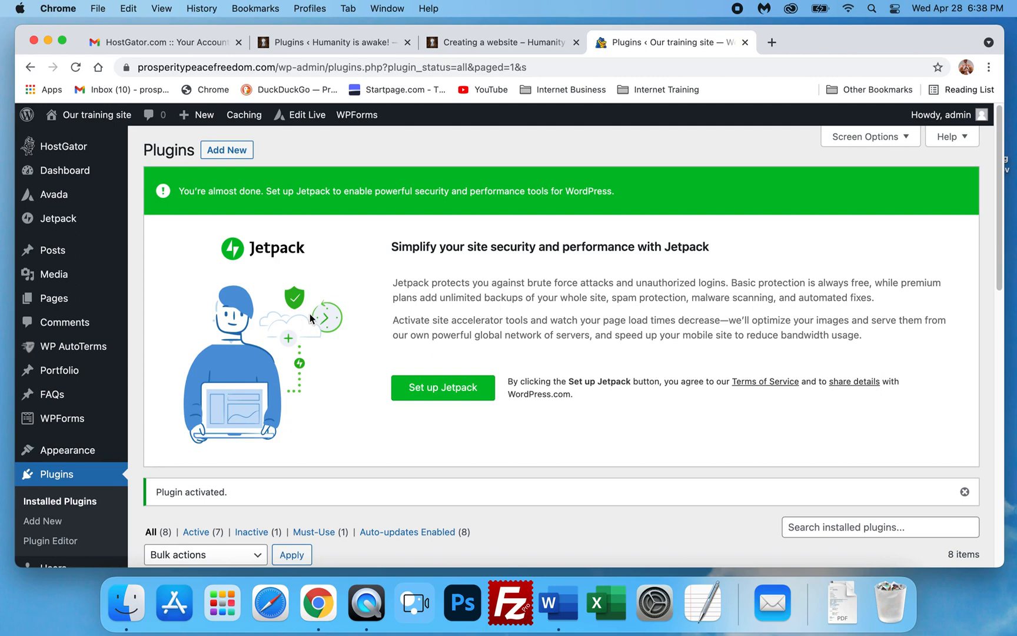
# - Review the training site's installed plugins list and the new WP AutoTerms menu
pyautogui.scroll(-2, 350, 341)
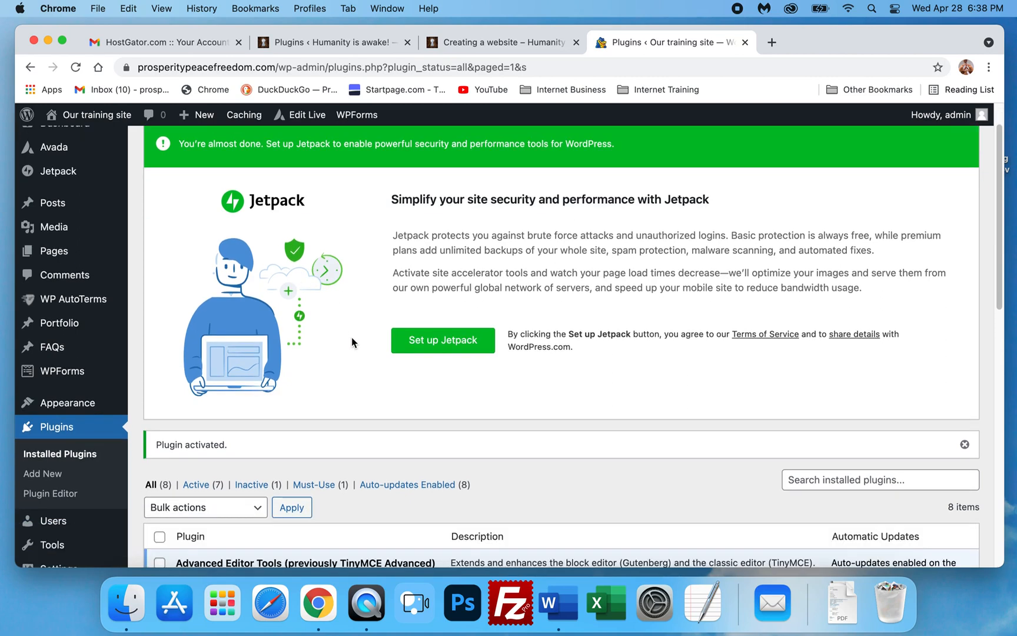
pyautogui.scroll(-1, 352, 341)
pyautogui.scroll(-3, 307, 336)
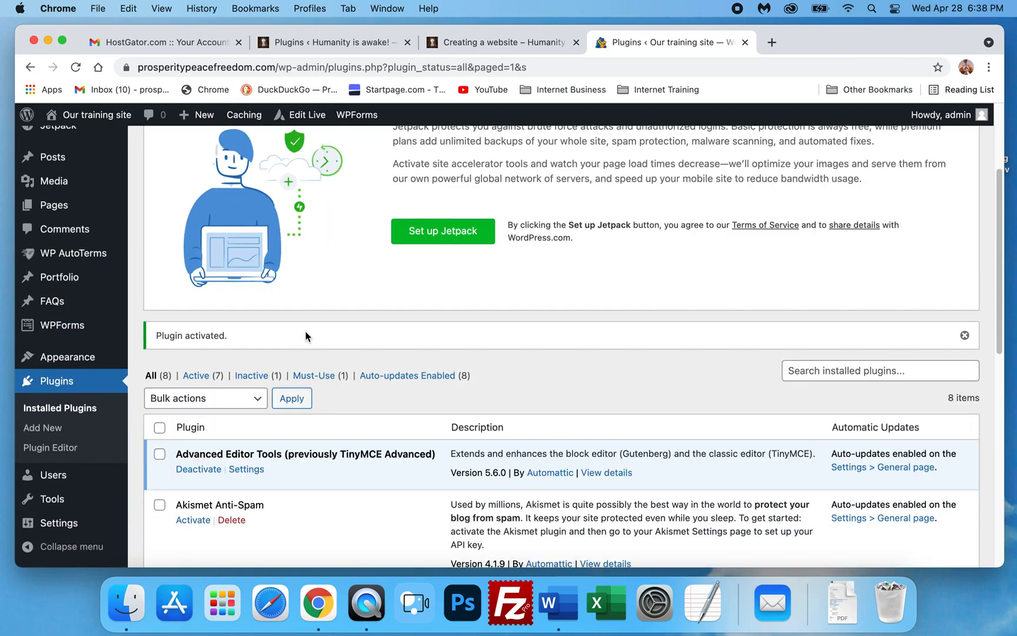
pyautogui.scroll(-4, 308, 333)
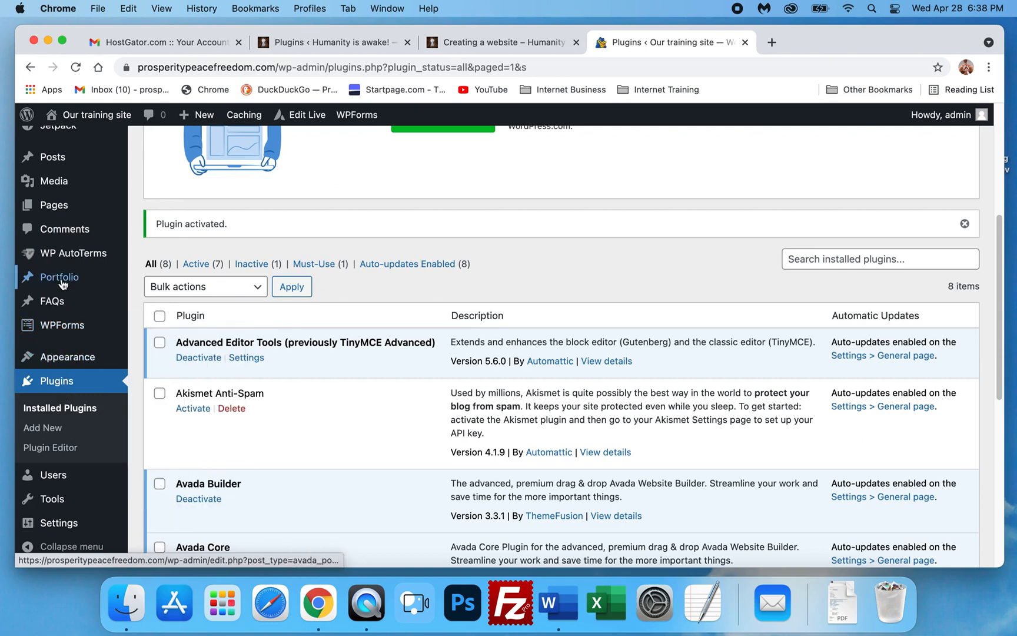
pyautogui.moveTo(63, 258)
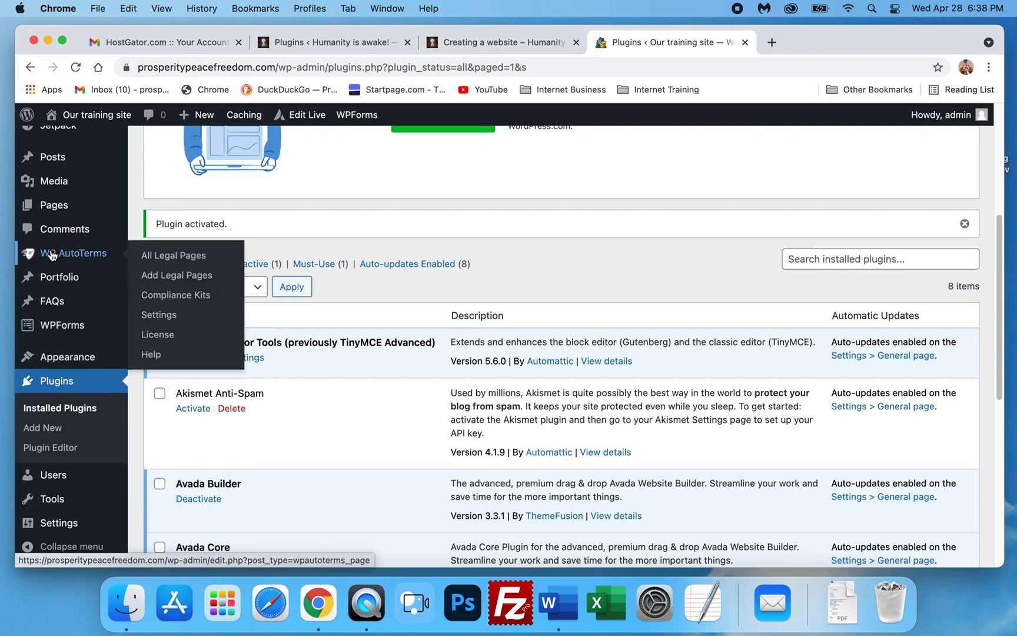
pyautogui.scroll(-7, 383, 368)
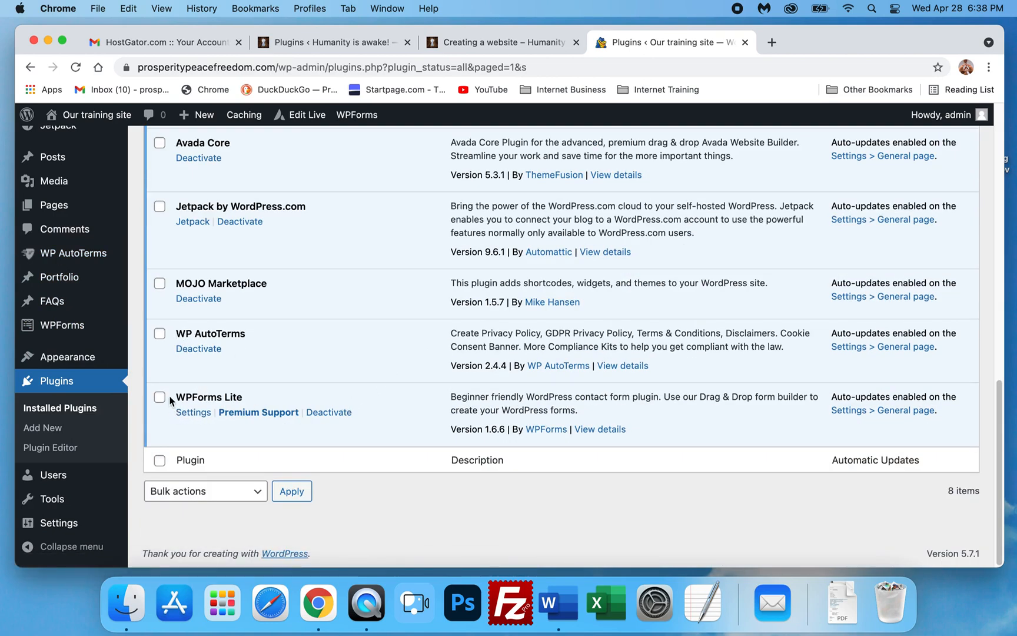
pyautogui.scroll(5, 199, 354)
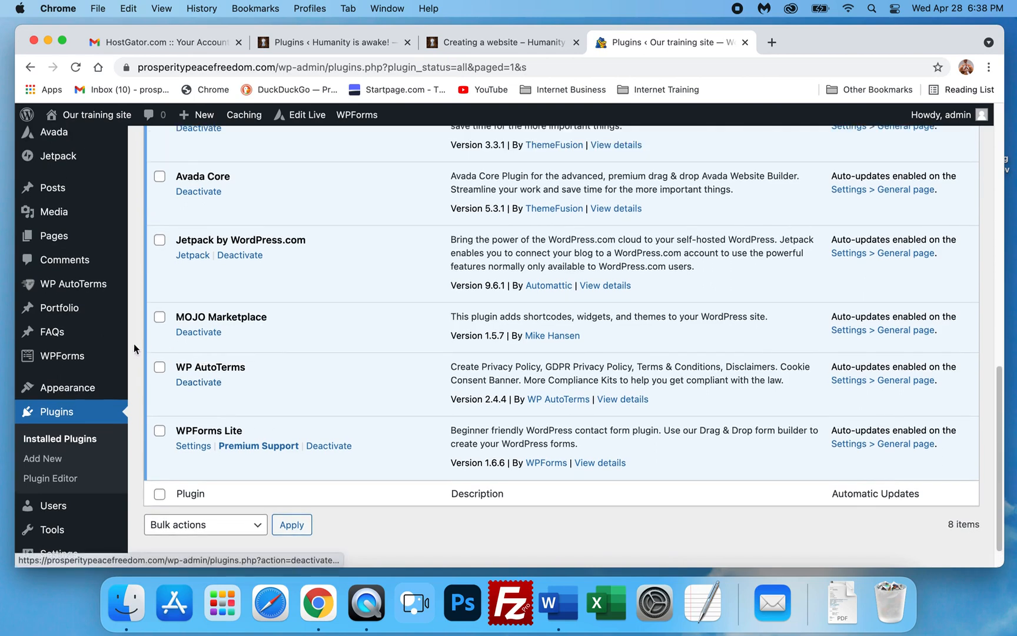
pyautogui.scroll(5, 94, 345)
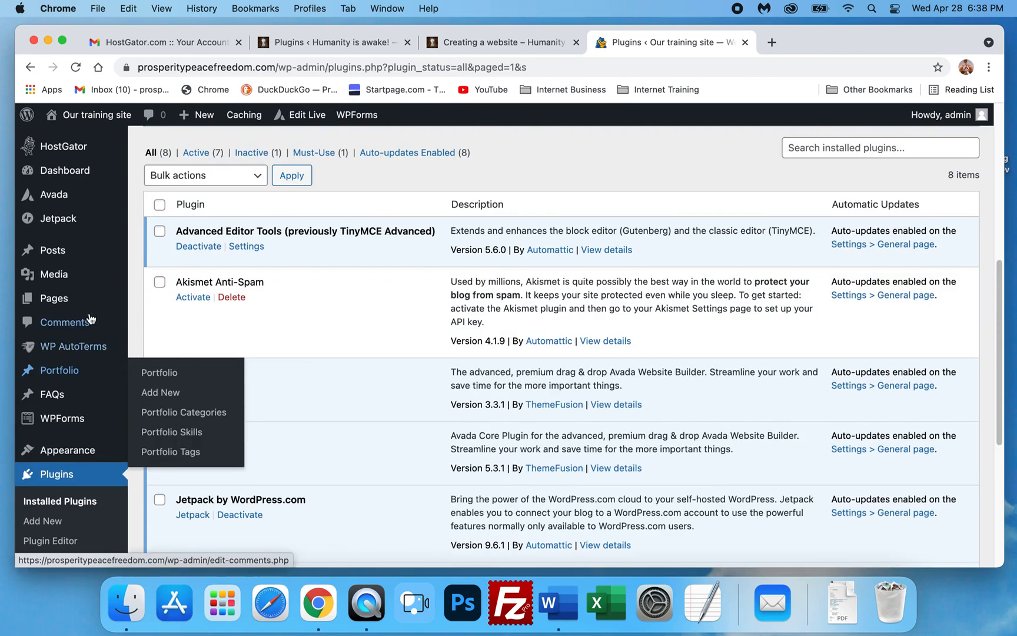
pyautogui.scroll(5, 65, 312)
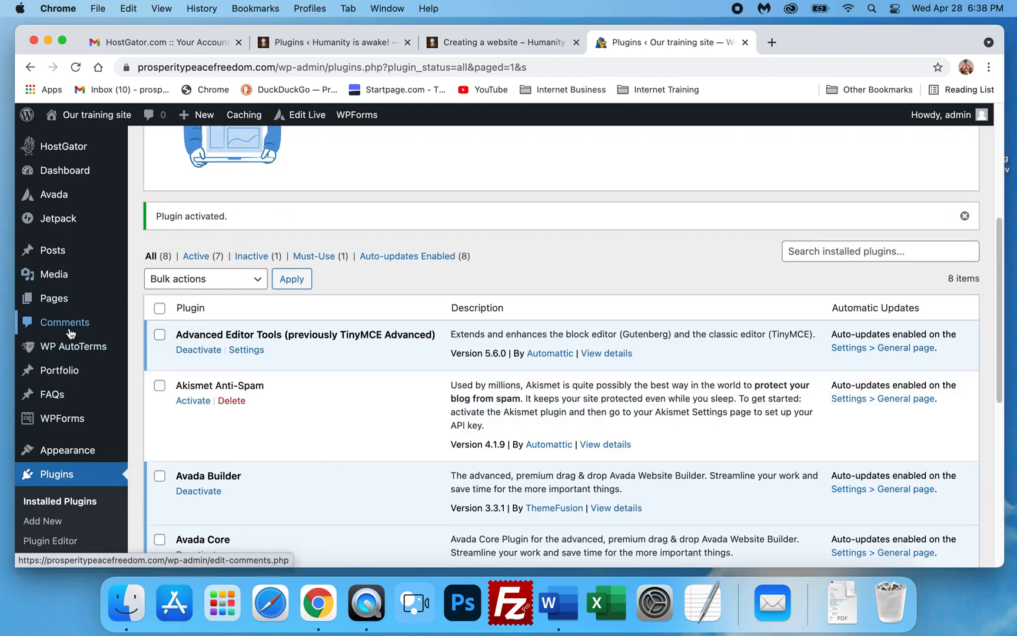
# - Open the training site's pages list and move the draft Privacy Policy page to the Trash
pyautogui.moveTo(63, 338)
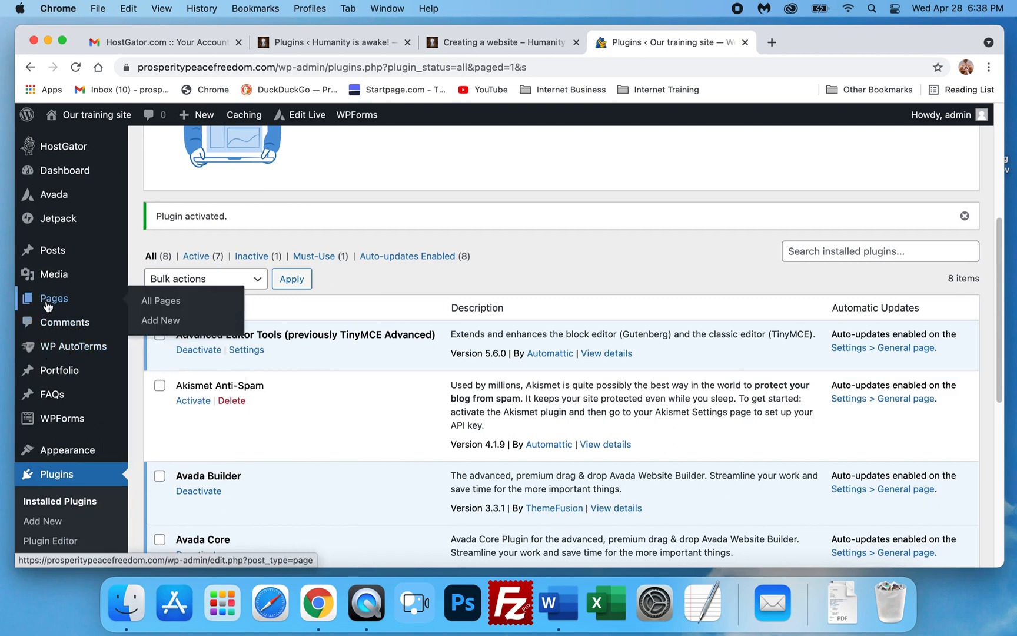
pyautogui.click(48, 306)
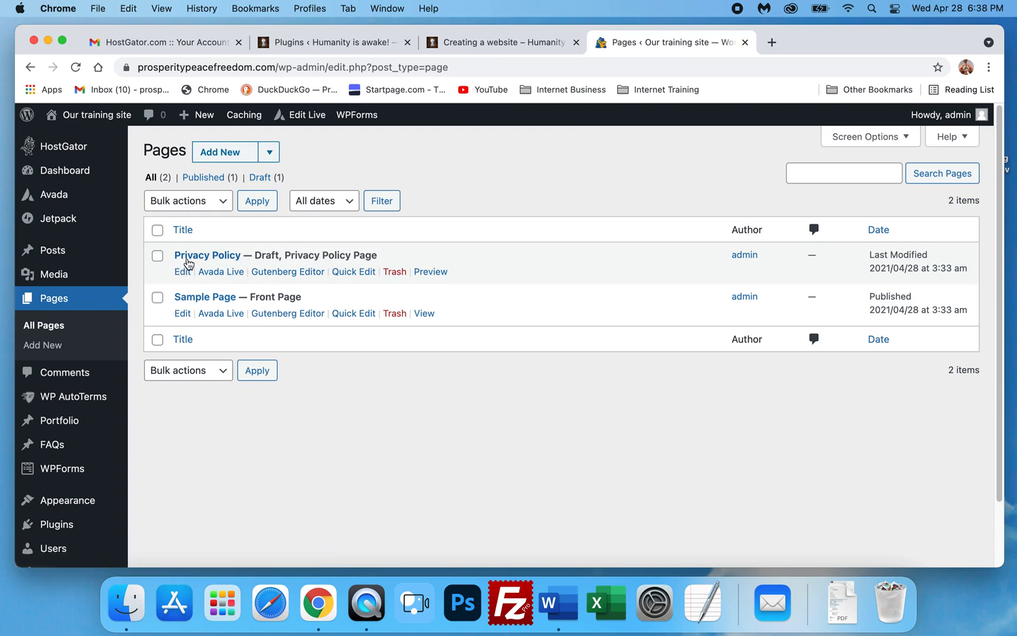
pyautogui.click(402, 273)
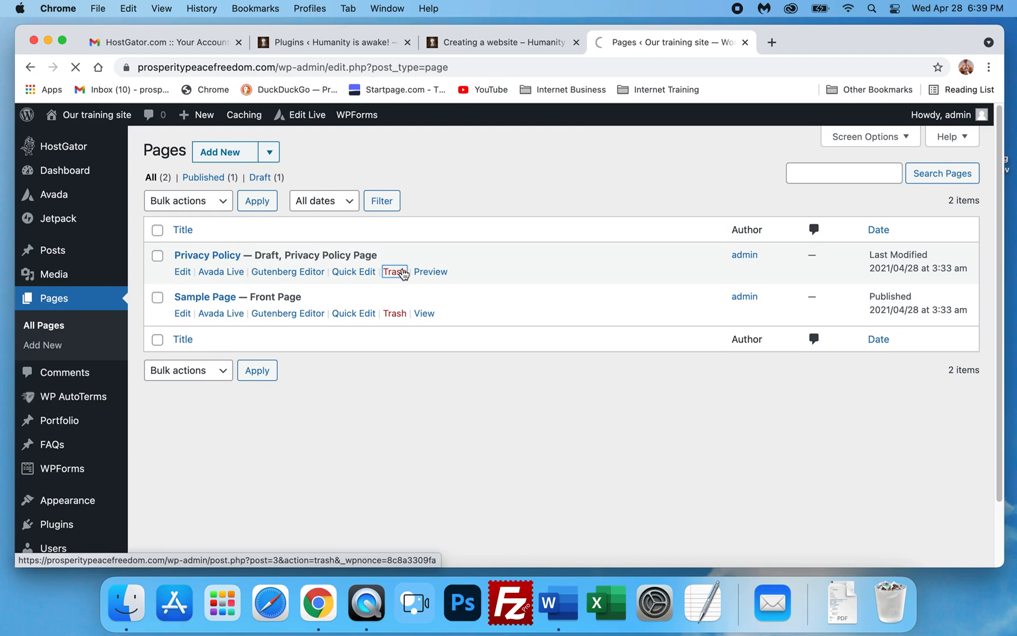
pyautogui.scroll(-3, 313, 391)
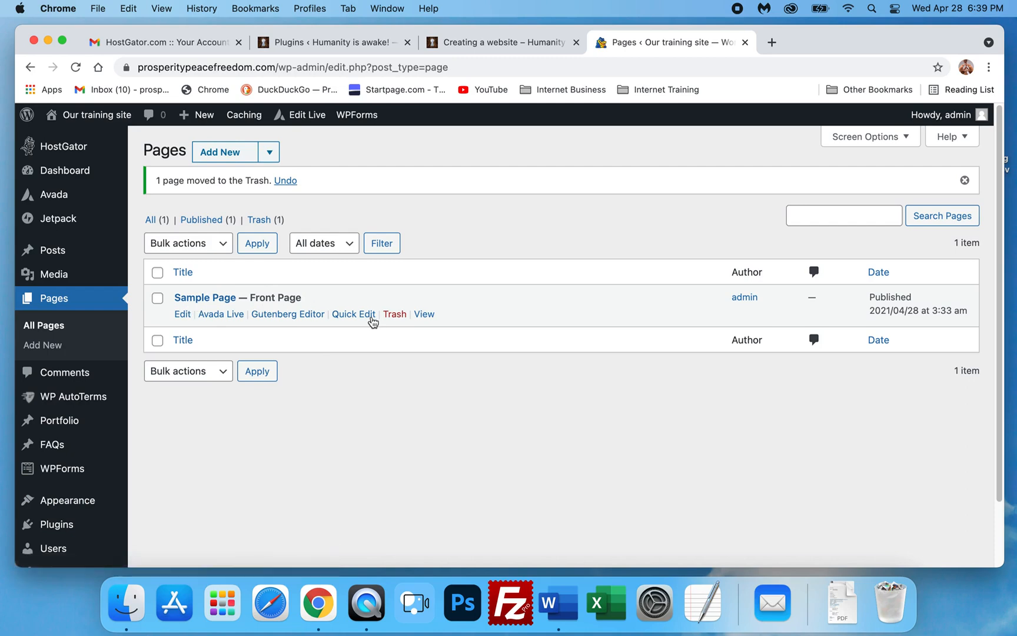
# - Open the Sample Page's front-end view in a new tab to check it, then close that tab
pyautogui.rightClick(428, 316)
pyautogui.click(459, 320)
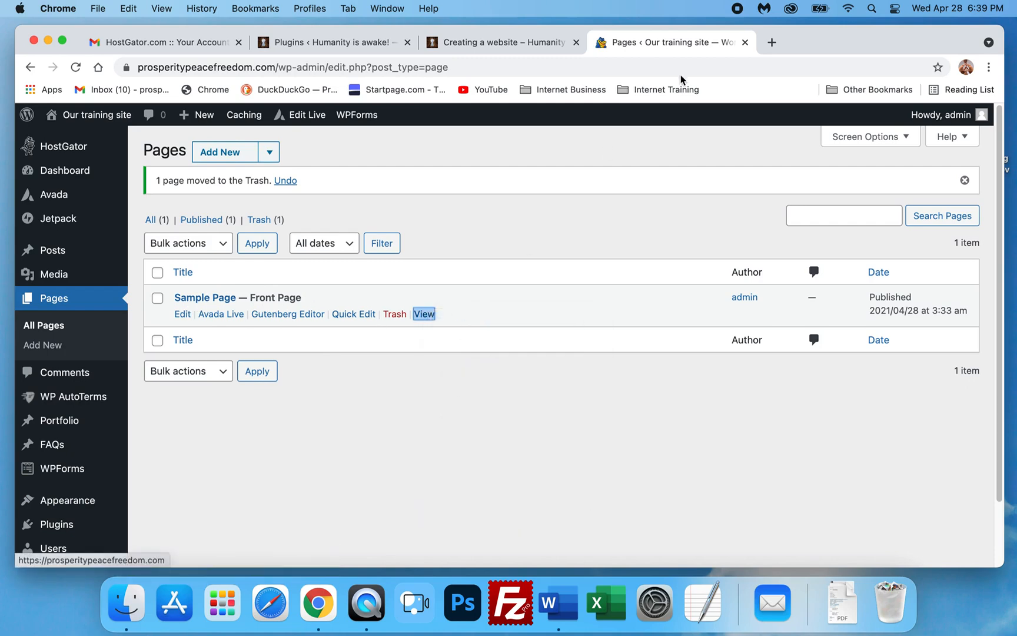
pyautogui.click(801, 42)
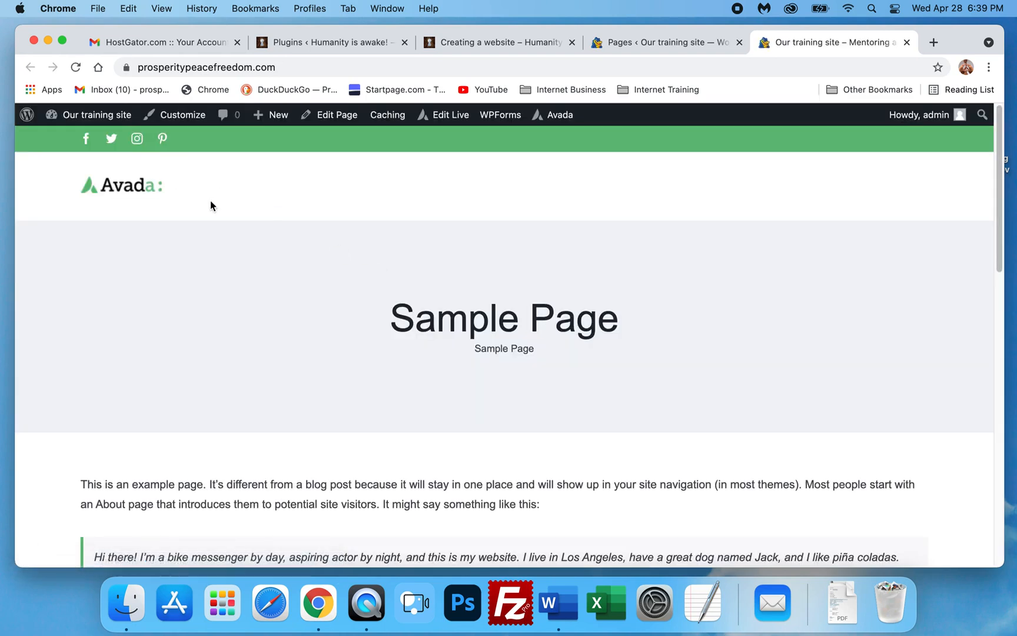
pyautogui.scroll(-2, 576, 327)
pyautogui.scroll(2, 578, 327)
pyautogui.scroll(-3, 275, 489)
pyautogui.scroll(4, 276, 497)
pyautogui.press('super+w')
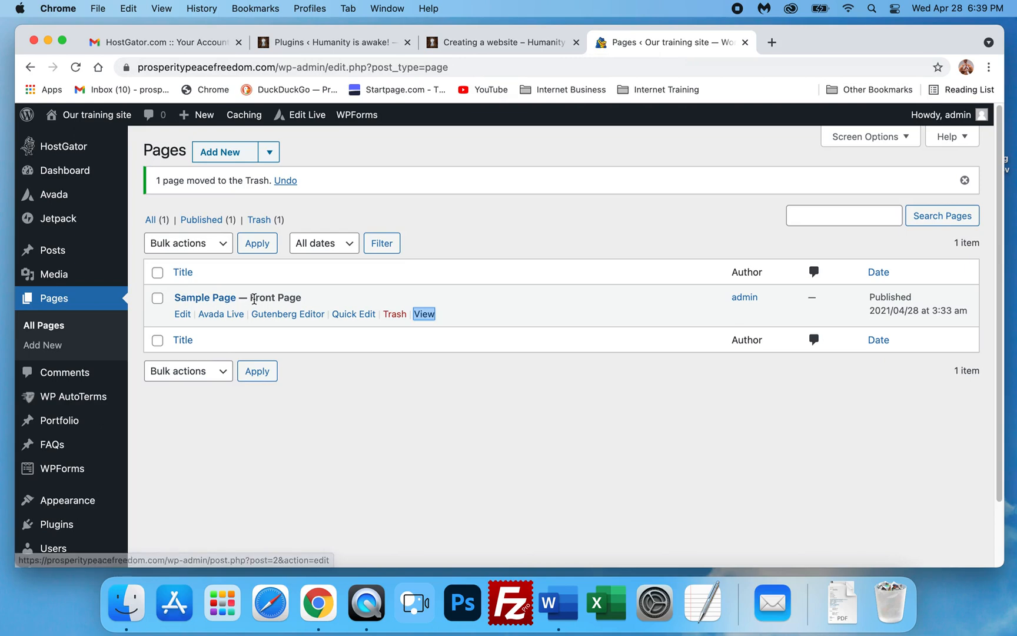
# - Open the WP AutoTerms list of all legal pages
pyautogui.moveTo(248, 297); pyautogui.dragTo(315, 299)
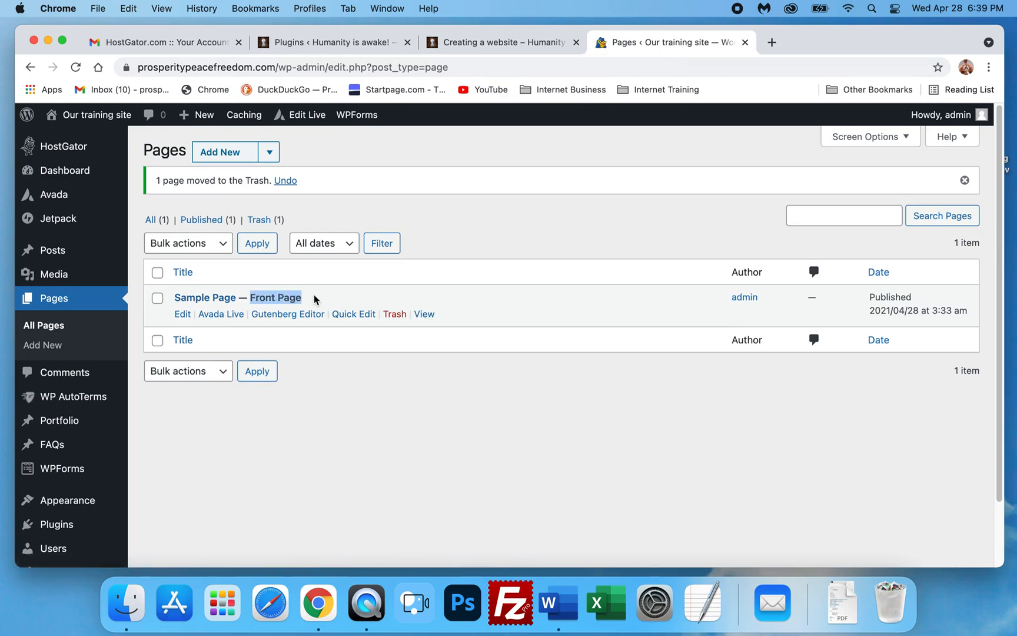
pyautogui.click(314, 299)
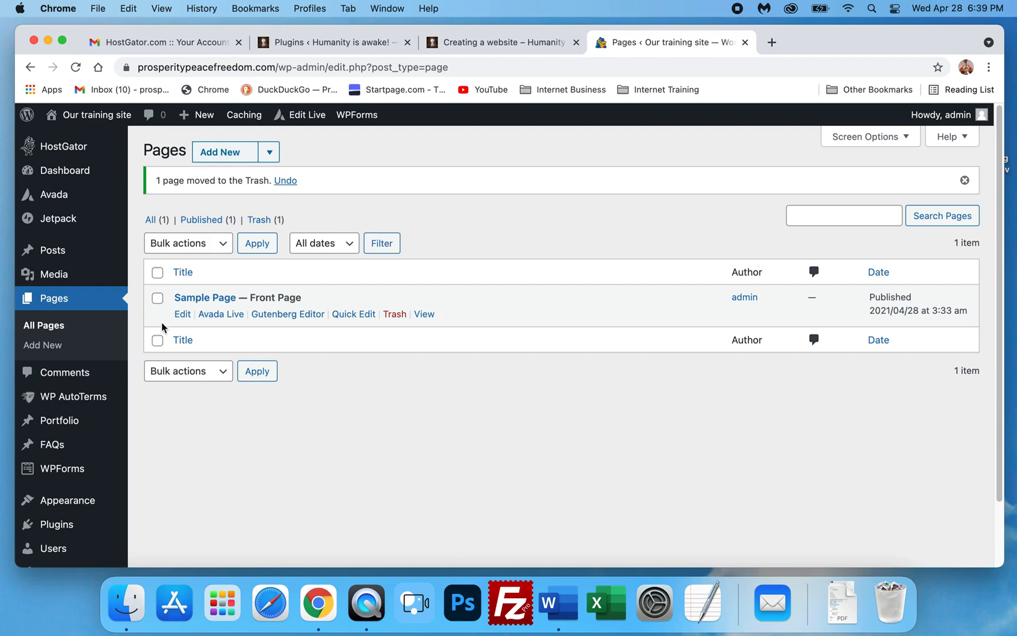
pyautogui.scroll(-1, 86, 363)
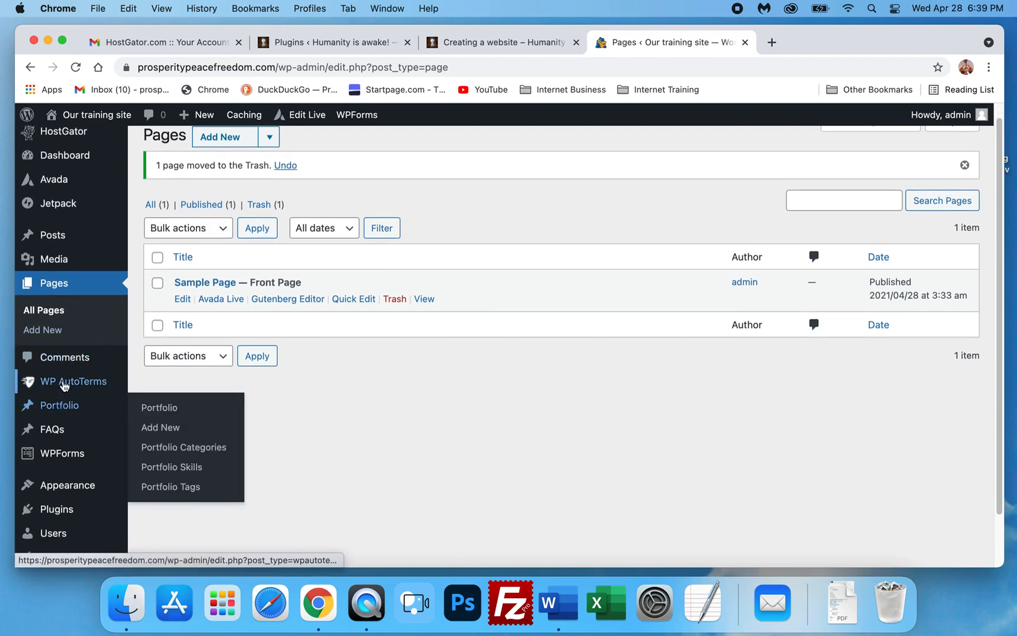
pyautogui.moveTo(65, 385)
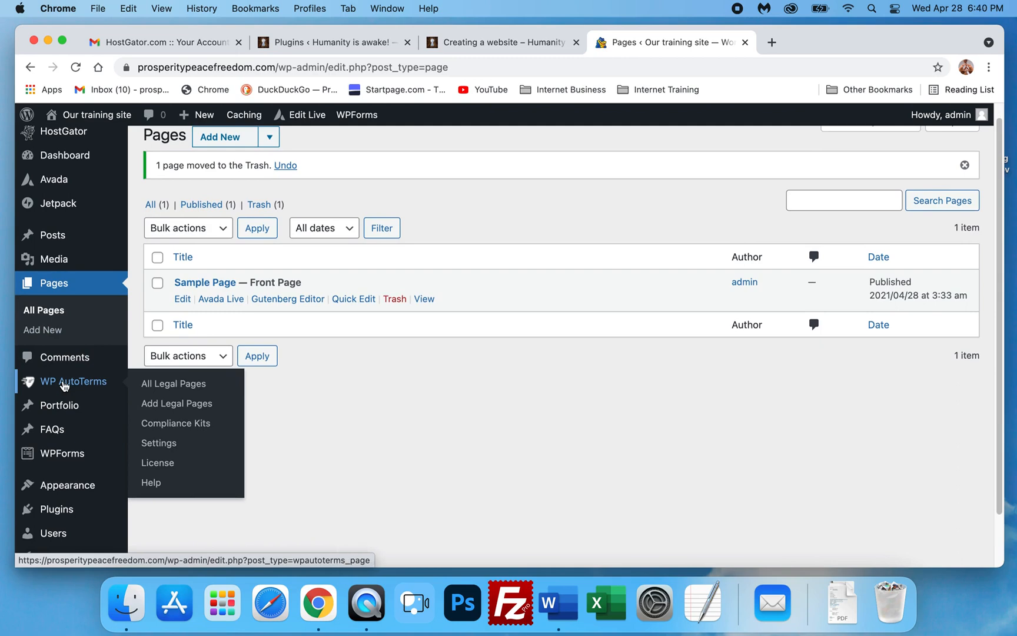
pyautogui.click(56, 384)
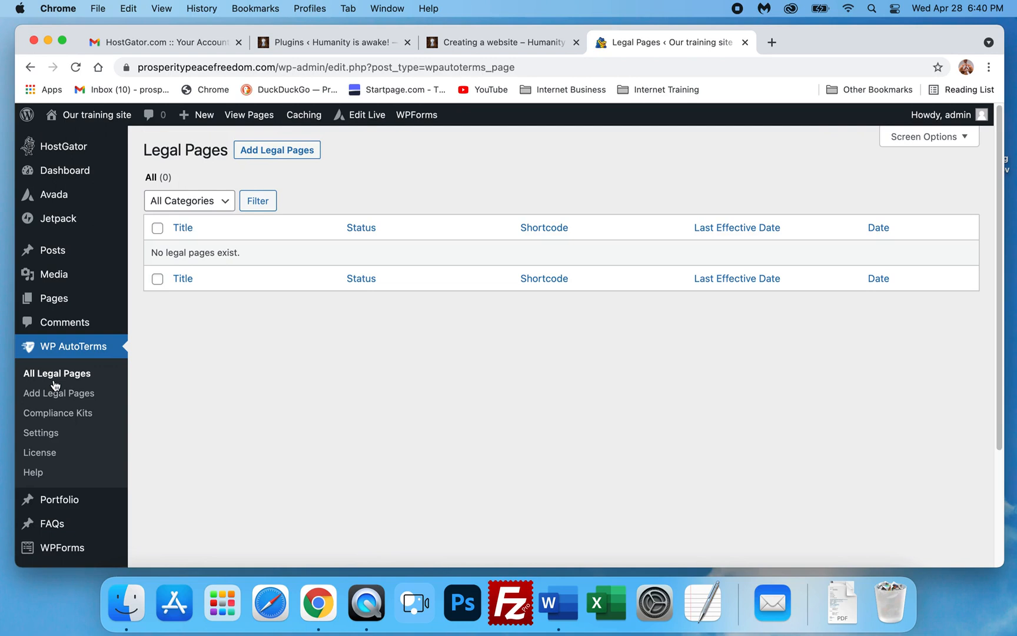
# - Start adding a new legal page and choose to create a Simple Privacy Policy
pyautogui.click(278, 152)
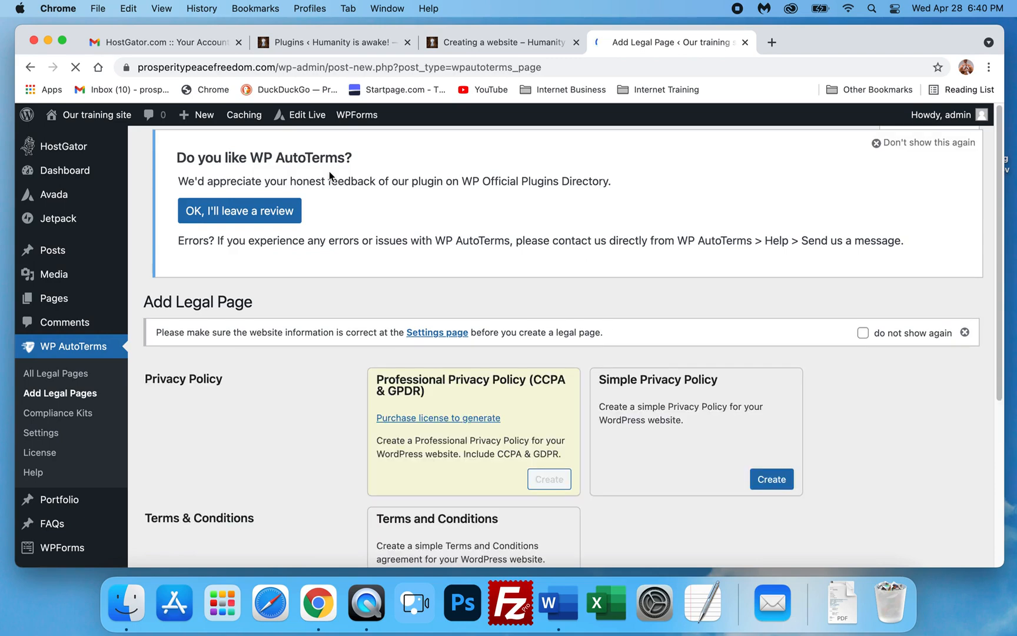
pyautogui.scroll(-3, 329, 176)
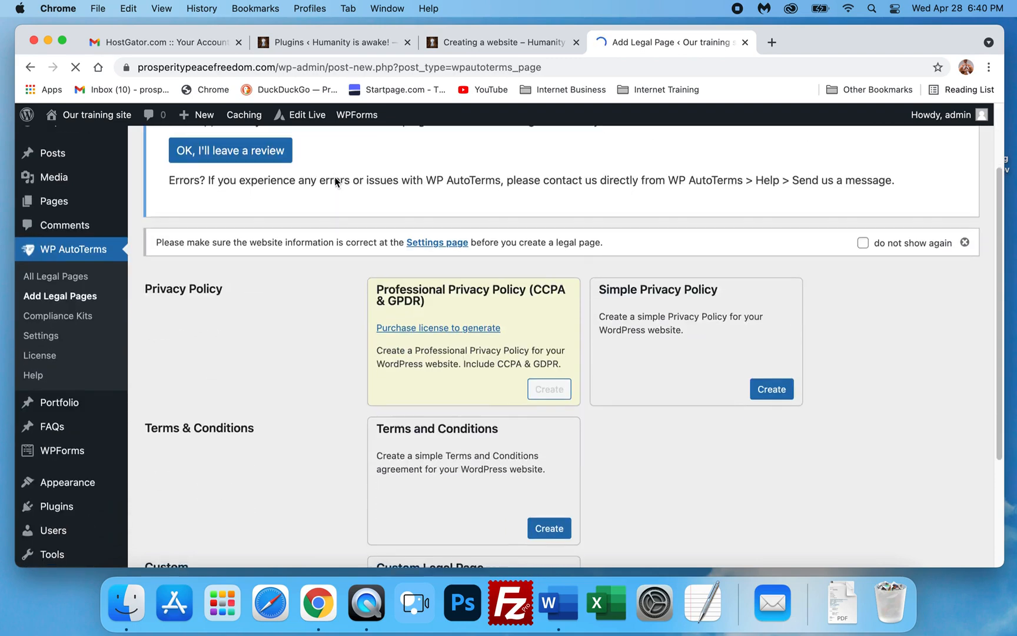
pyautogui.scroll(-3, 339, 272)
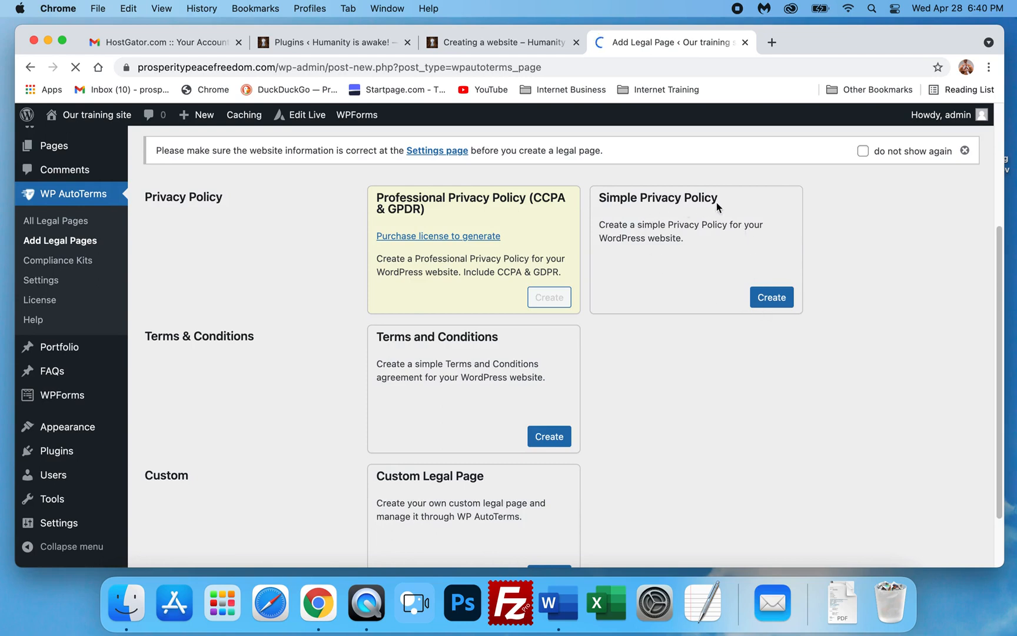
pyautogui.scroll(-3, 453, 459)
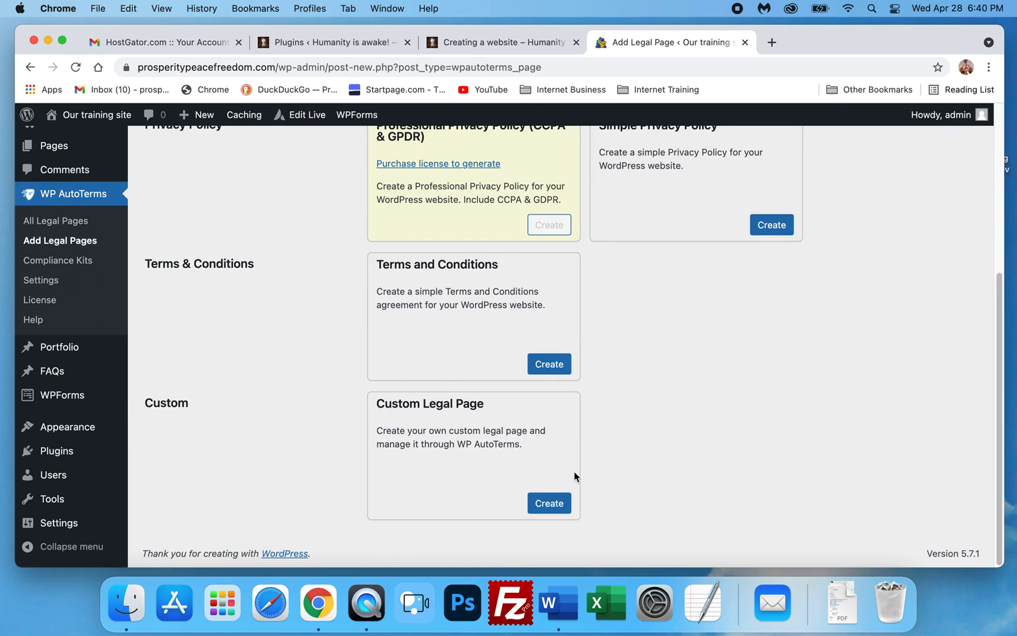
pyautogui.scroll(3, 624, 388)
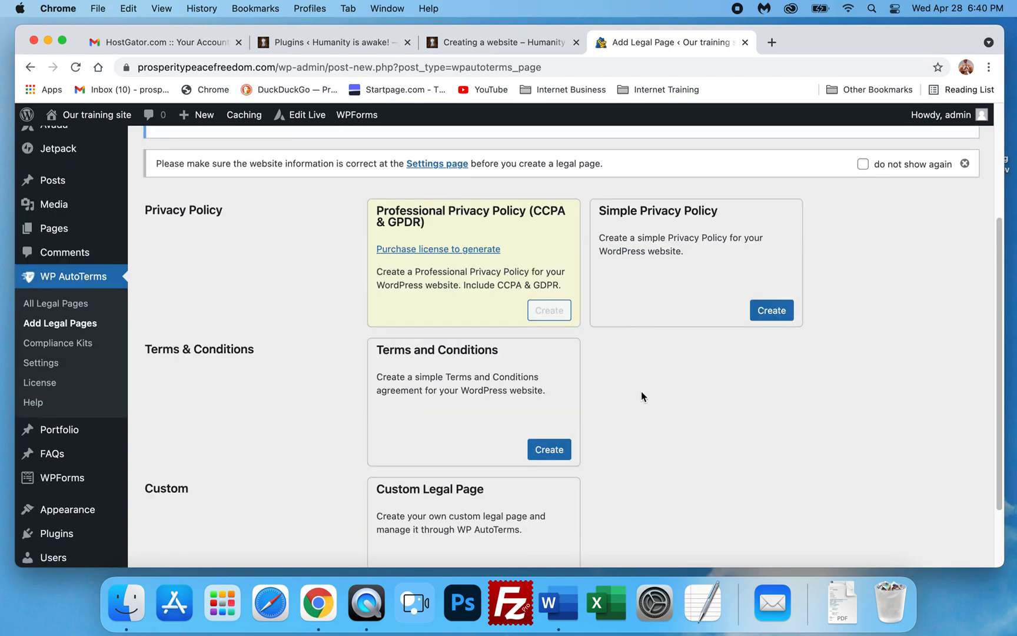
pyautogui.scroll(-2, 644, 394)
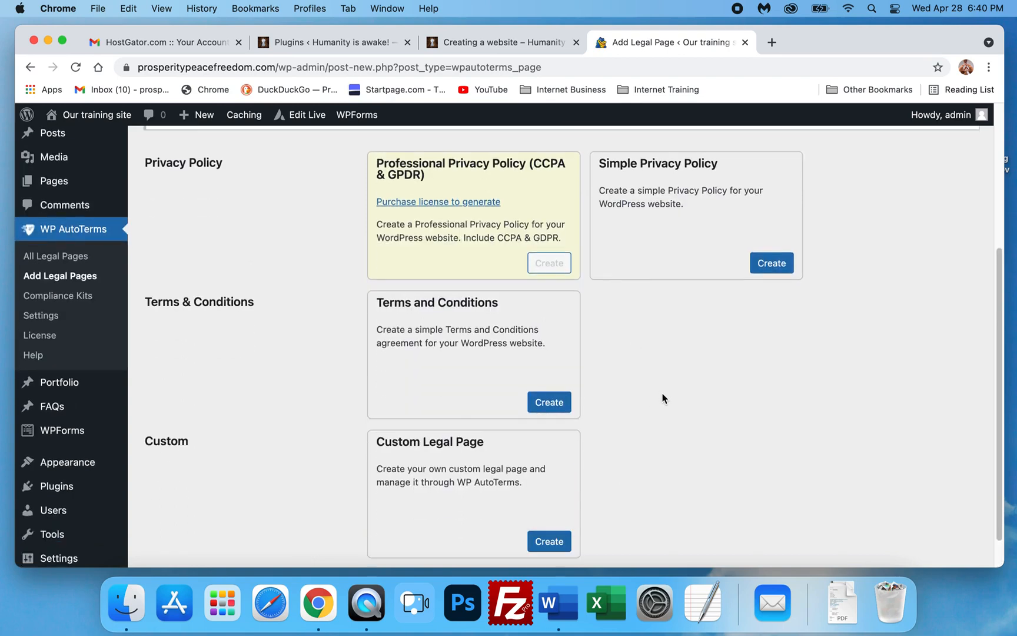
pyautogui.click(770, 266)
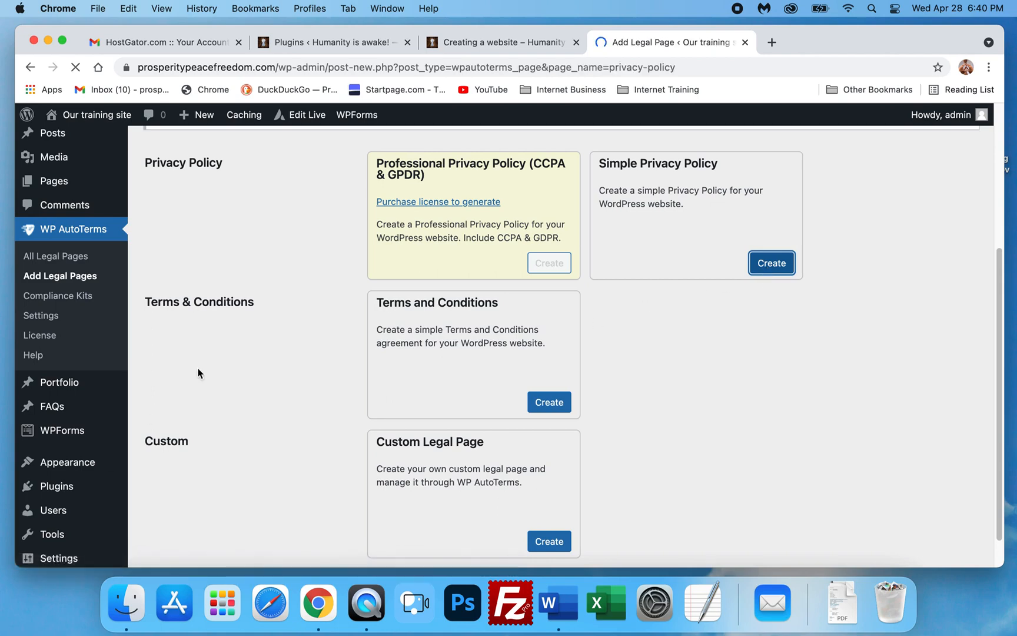
# - Set the privacy policy's country to United States
pyautogui.scroll(-5, 438, 309)
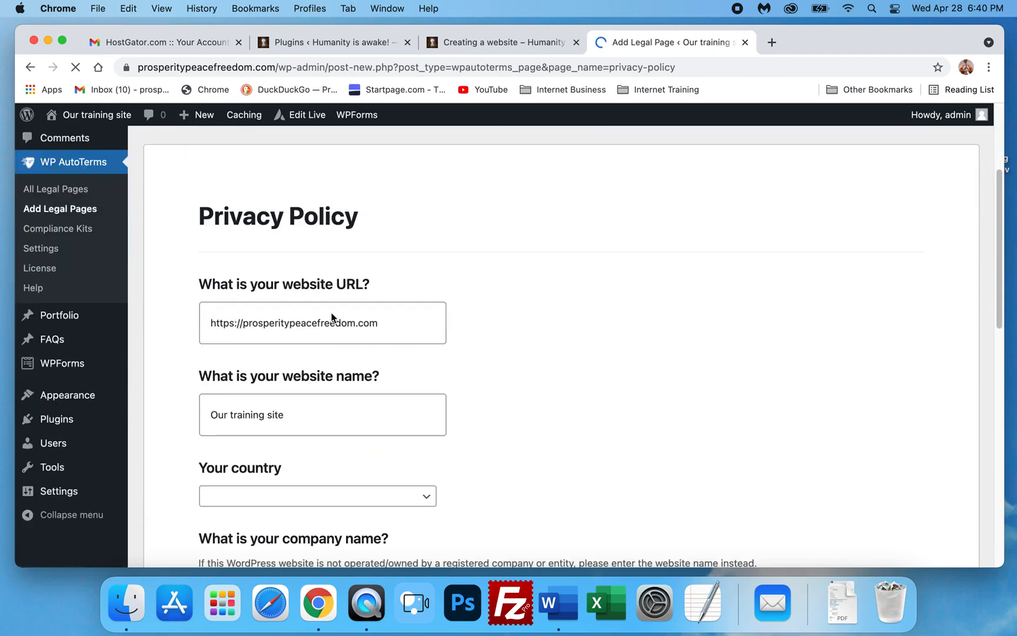
pyautogui.scroll(-3, 391, 320)
pyautogui.scroll(-4, 386, 315)
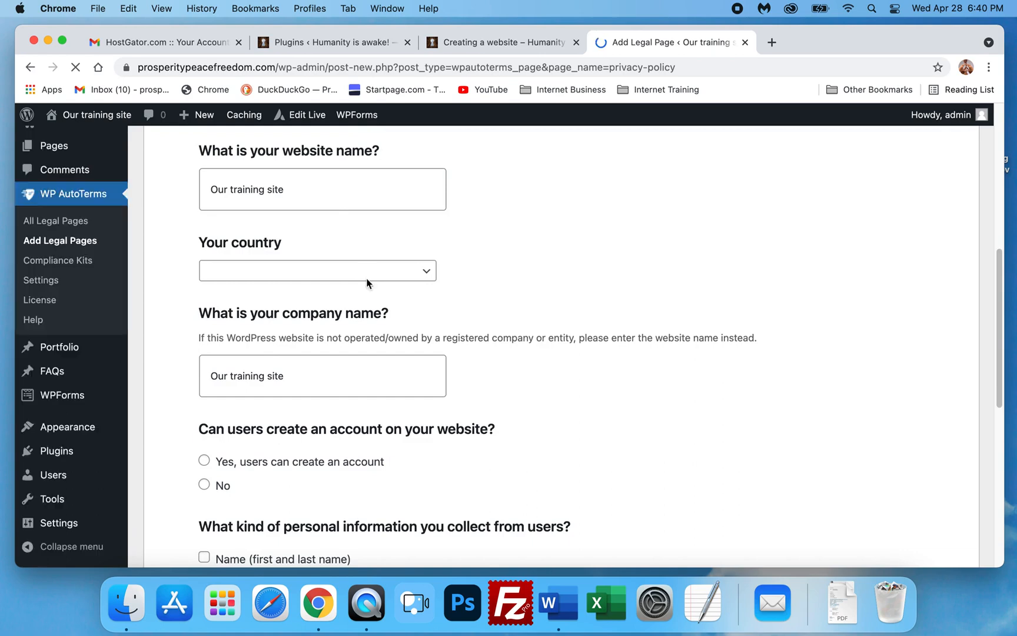
pyautogui.scroll(10, 358, 293)
pyautogui.scroll(-8, 416, 386)
pyautogui.scroll(-5, 414, 387)
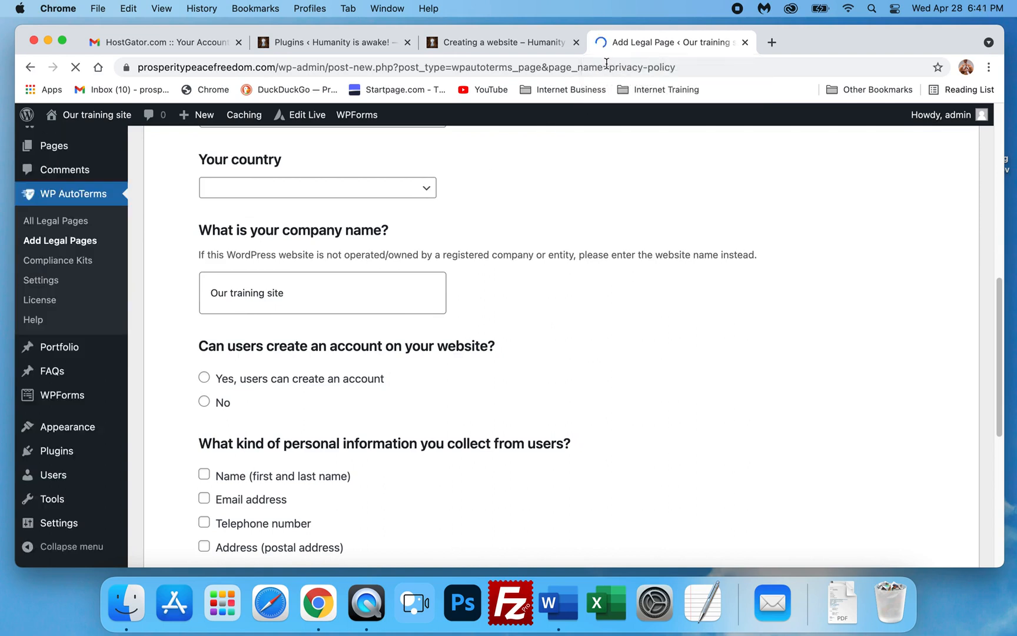
pyautogui.click(424, 195)
pyautogui.scroll(-20, 348, 406)
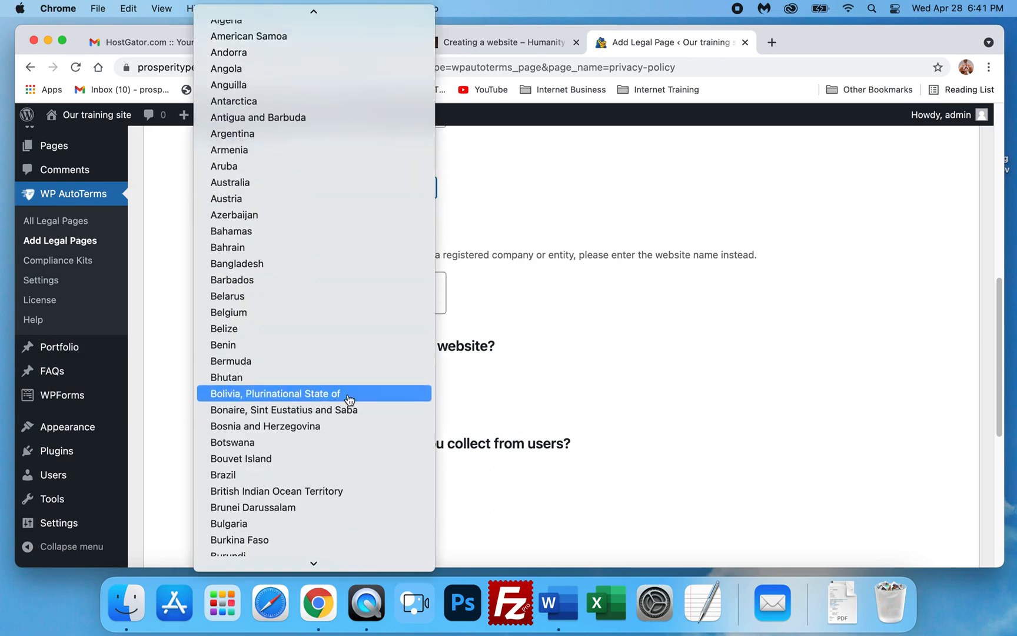
pyautogui.scroll(-20, 337, 441)
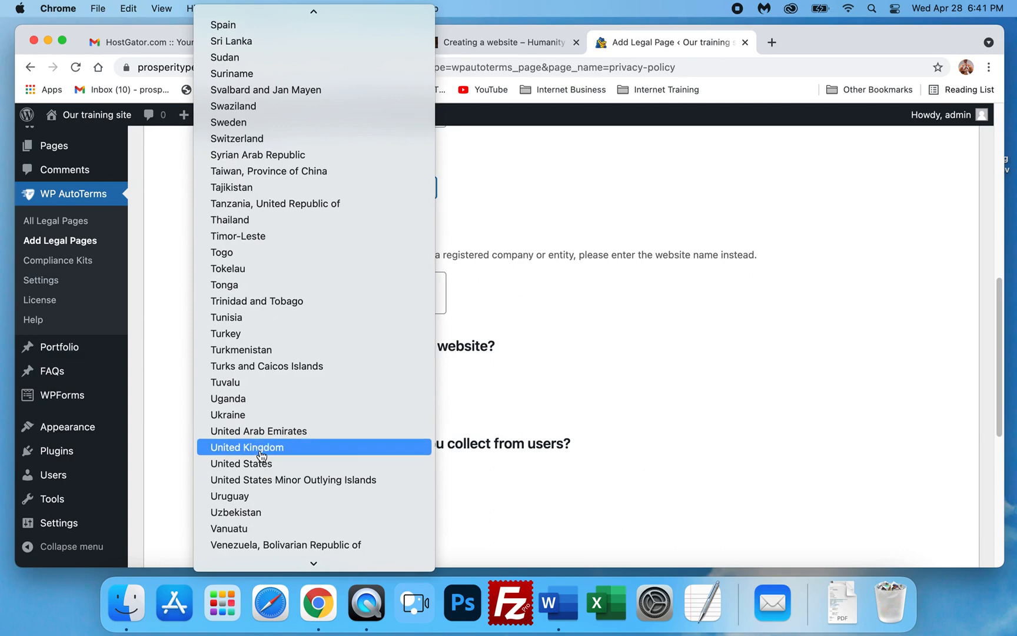
pyautogui.click(260, 464)
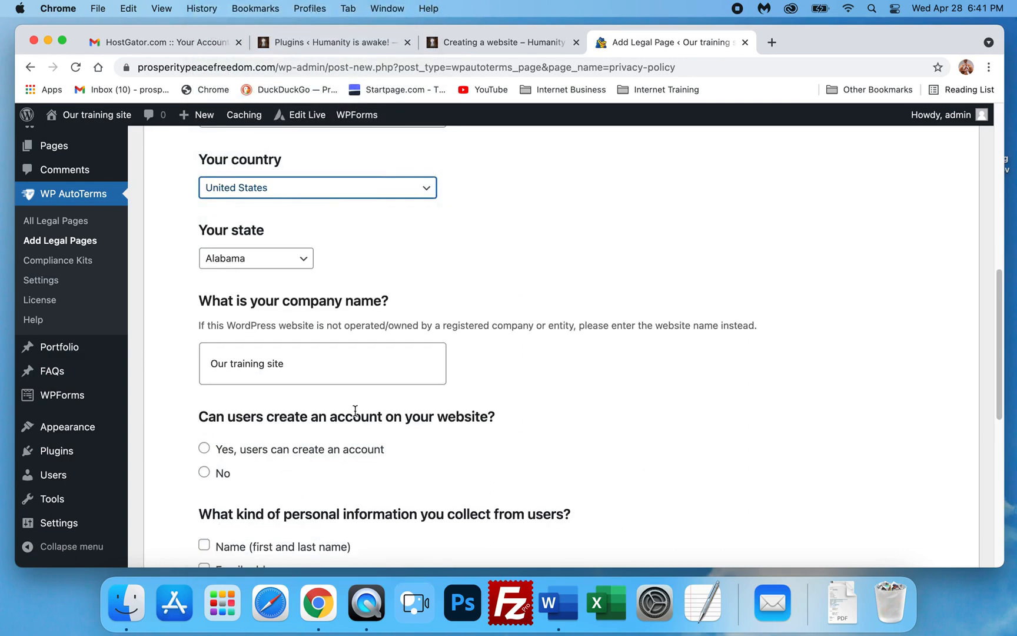
# - Answer that users can create an account and tick name, email address, telephone number and postal address as collected information
pyautogui.click(210, 448)
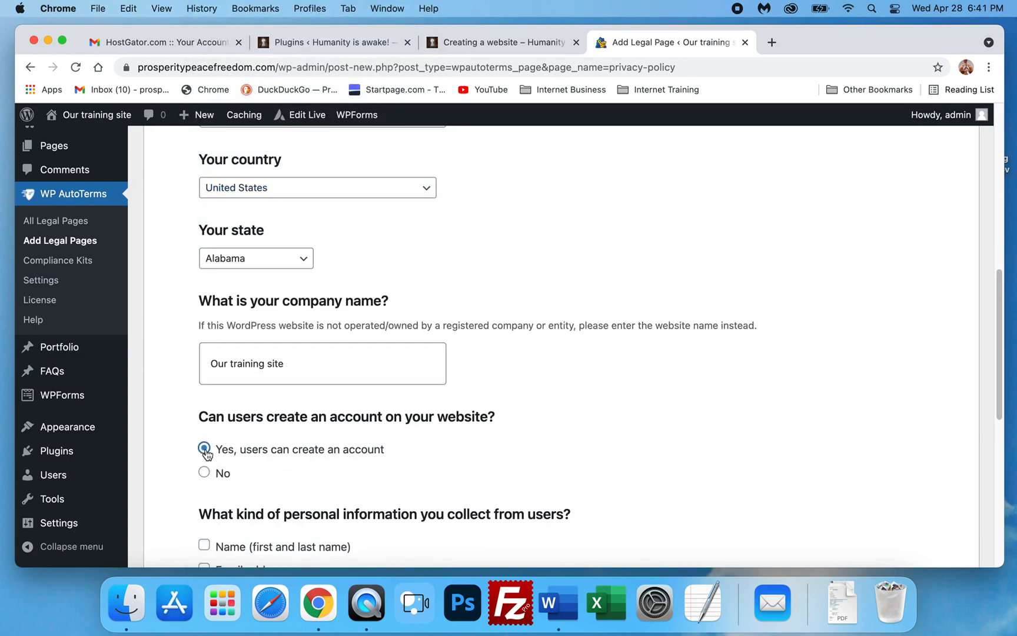
pyautogui.scroll(-2, 259, 418)
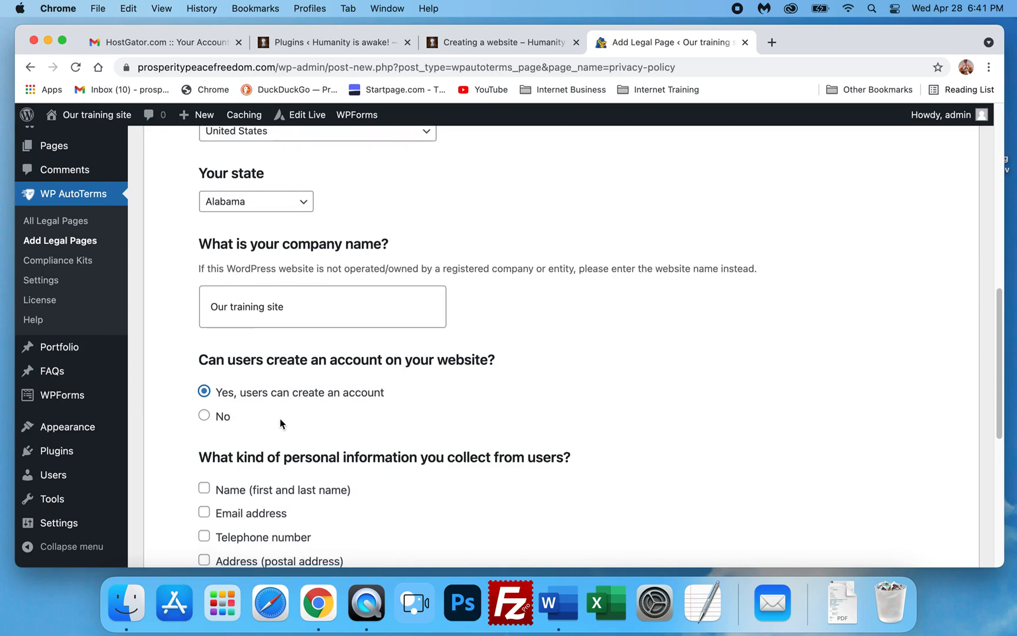
pyautogui.scroll(-5, 288, 420)
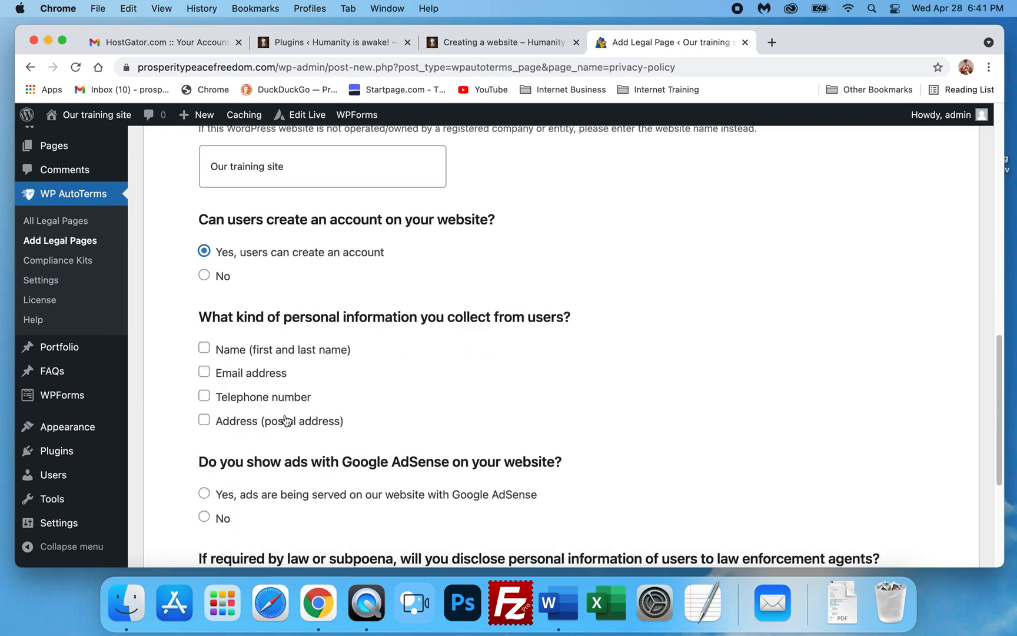
pyautogui.click(204, 349)
pyautogui.click(204, 372)
pyautogui.click(204, 395)
pyautogui.click(205, 419)
pyautogui.scroll(-5, 189, 383)
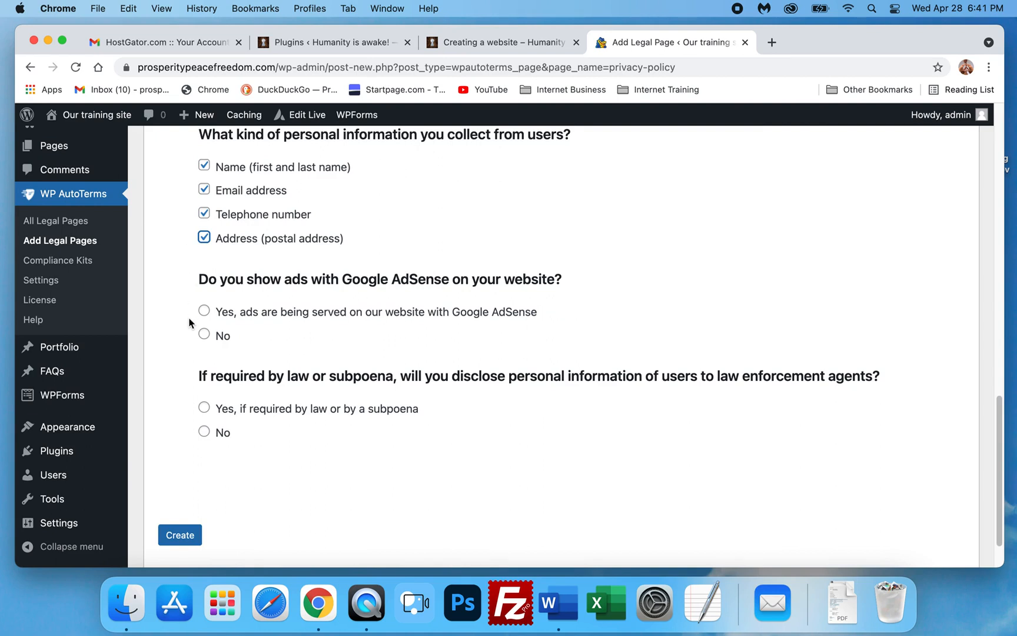
# - Answer yes to showing Google AdSense ads and no to disclosing information to law enforcement, then create the privacy policy
pyautogui.click(204, 311)
pyautogui.click(205, 435)
pyautogui.click(204, 408)
pyautogui.click(204, 431)
pyautogui.scroll(-2, 211, 435)
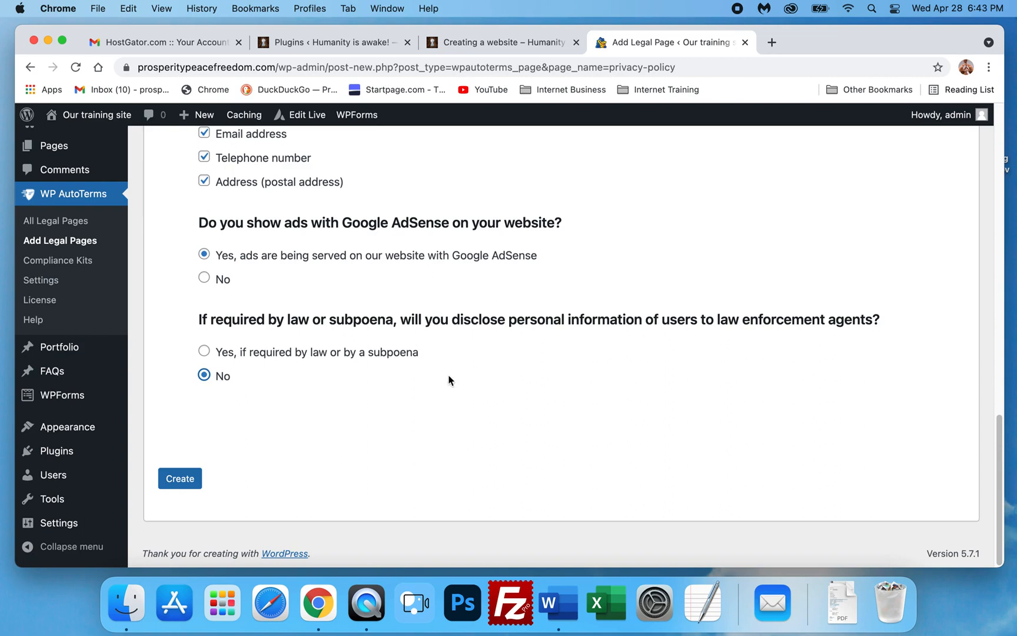
pyautogui.click(180, 478)
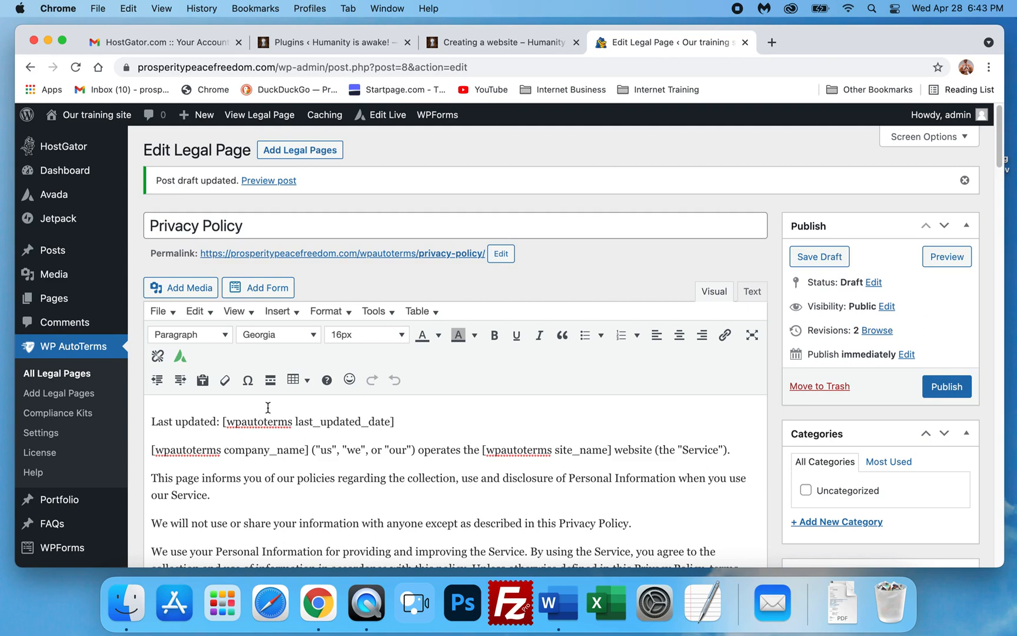
# - Read through the generated Privacy Policy draft's text in the editor
pyautogui.click(443, 416)
pyautogui.scroll(-2, 447, 400)
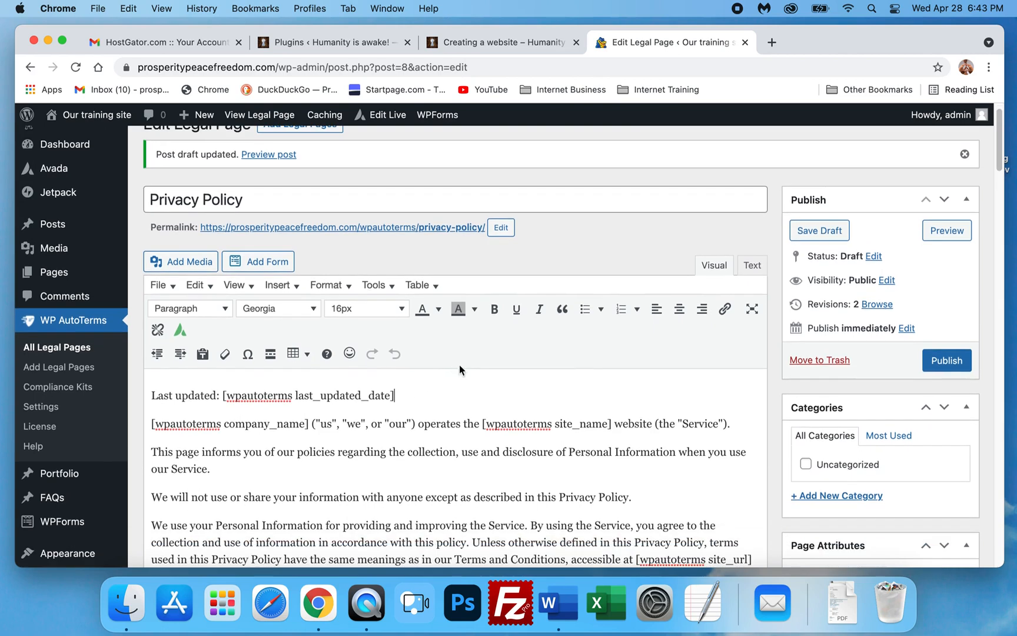
pyautogui.scroll(-3, 846, 355)
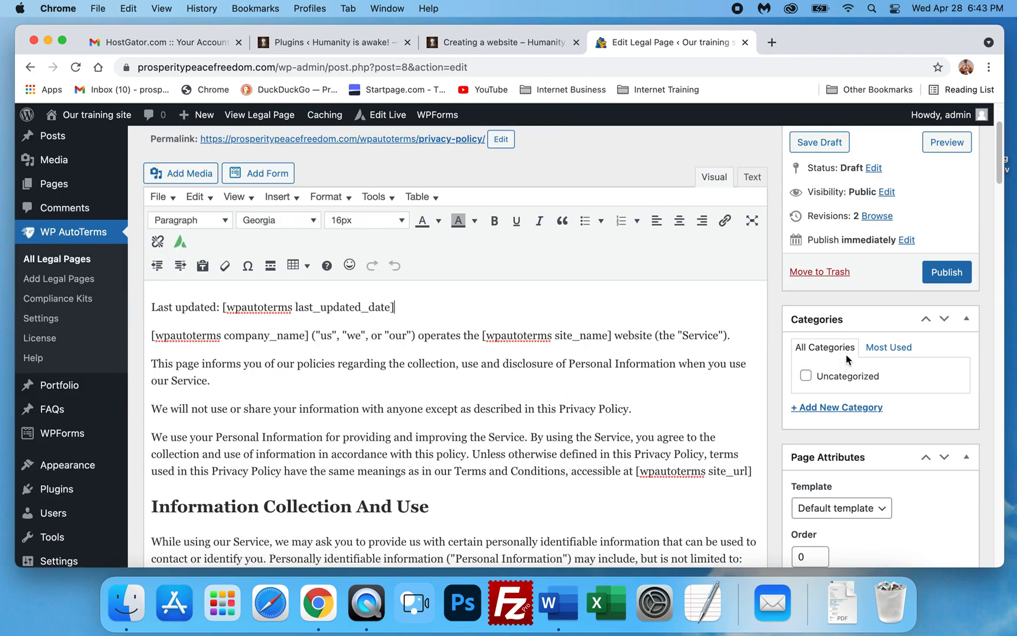
pyautogui.scroll(5, 846, 352)
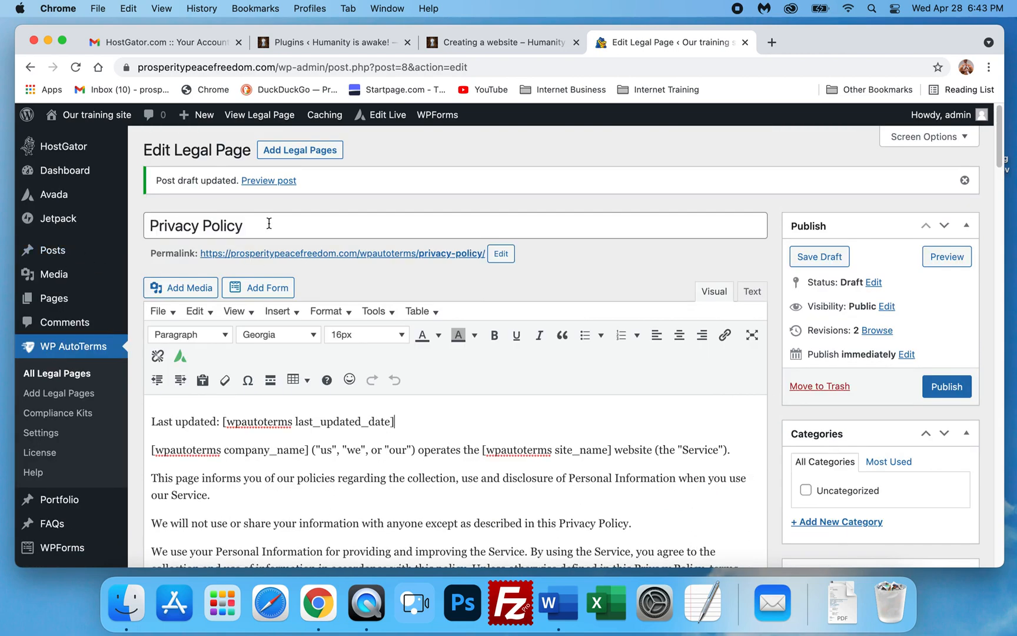
pyautogui.scroll(-9, 269, 223)
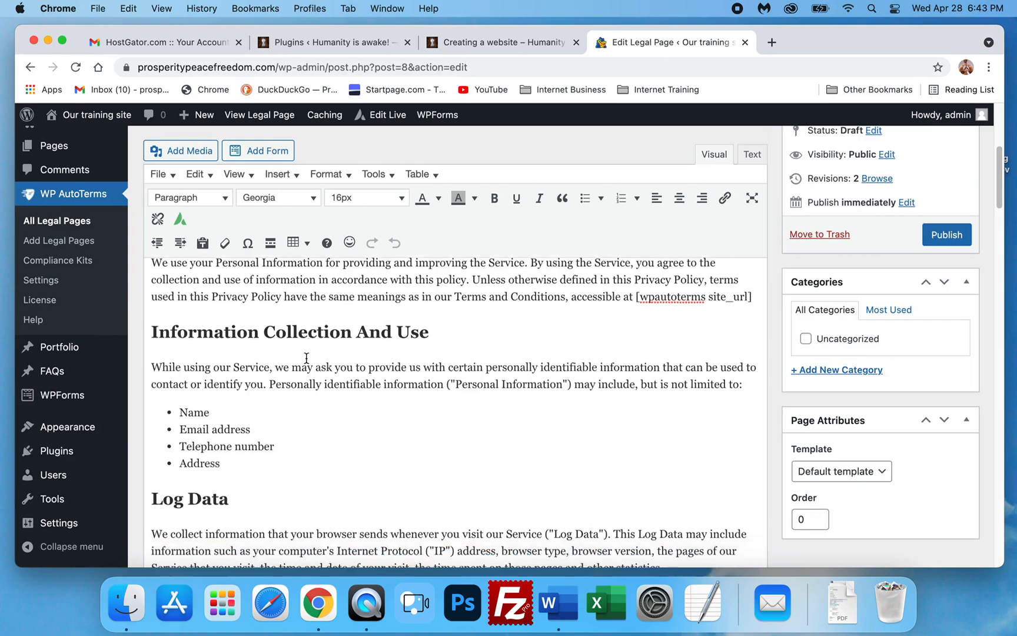
pyautogui.scroll(-8, 314, 371)
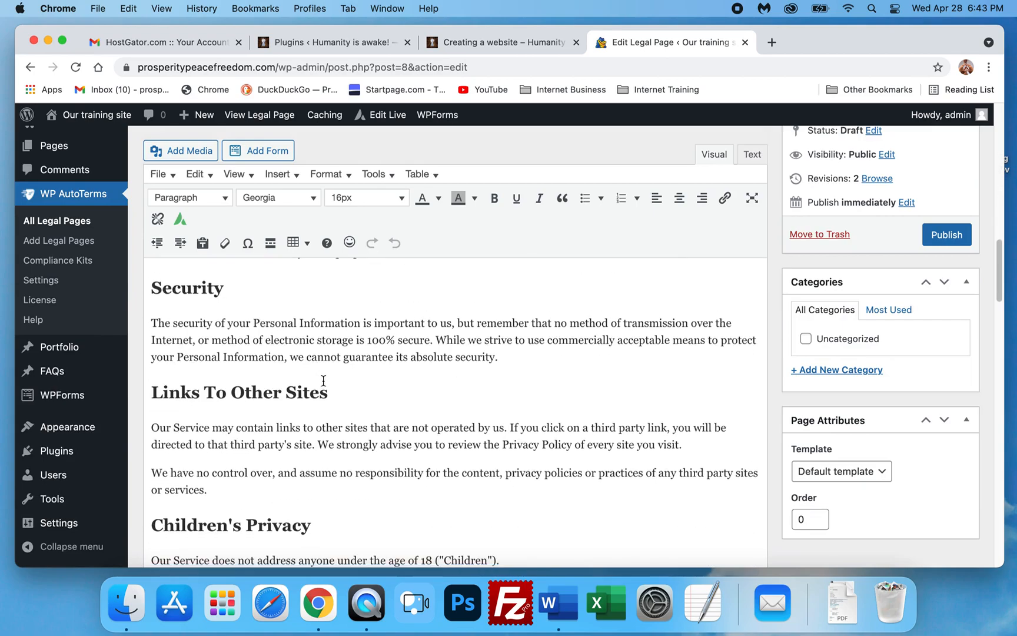
pyautogui.scroll(17, 322, 378)
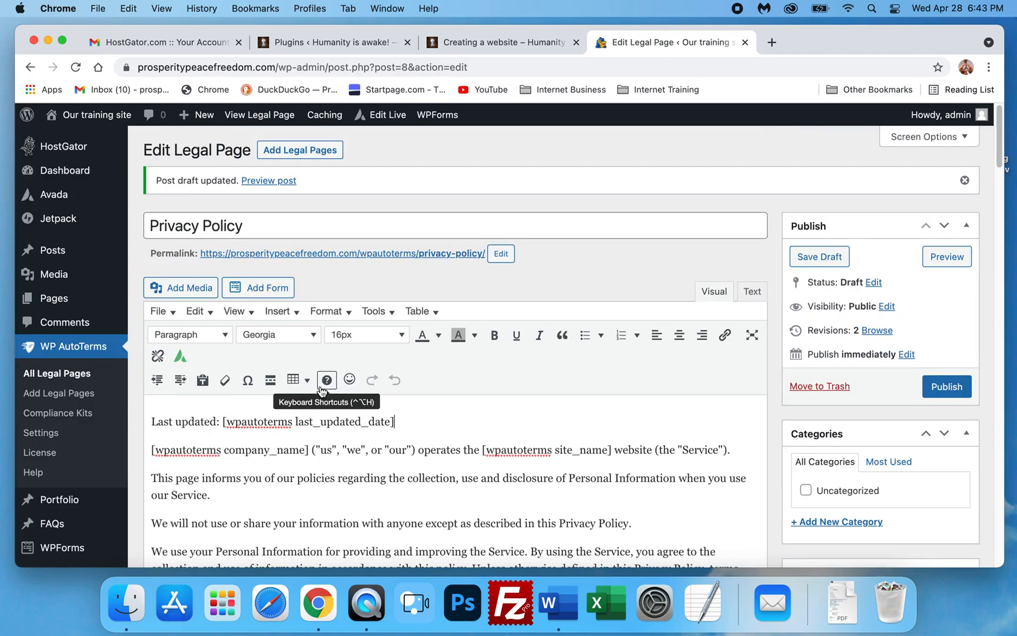
pyautogui.scroll(-5, 418, 412)
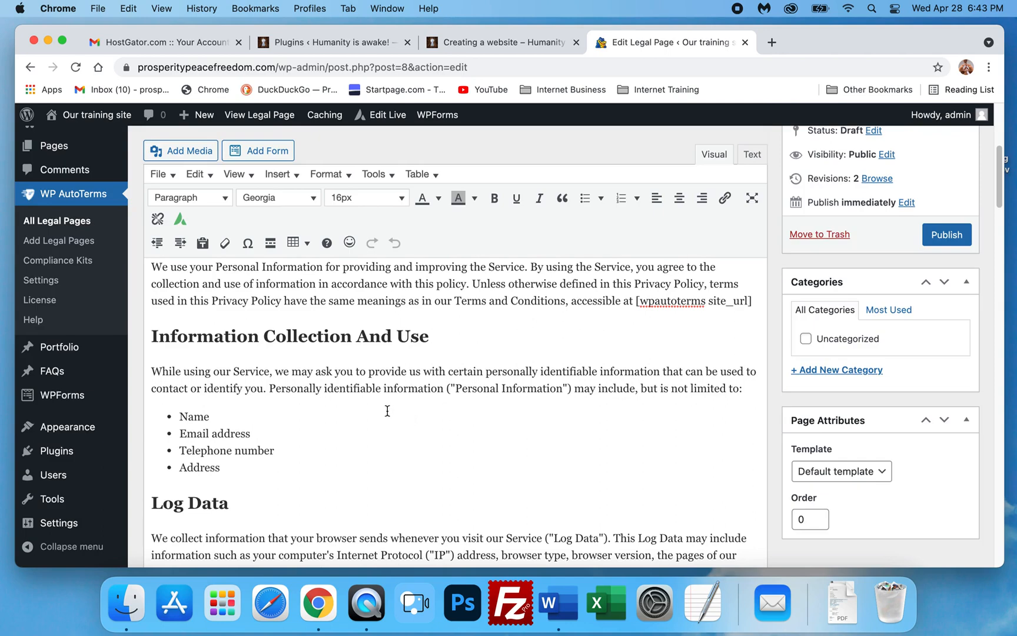
pyautogui.scroll(-4, 243, 399)
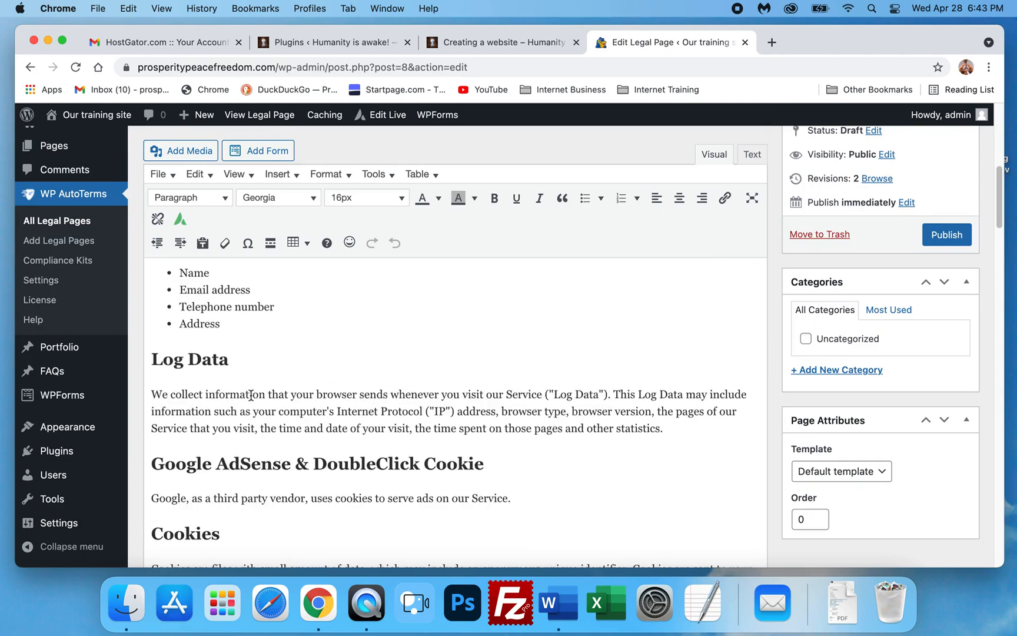
# - Scroll through the remaining sections of the privacy policy draft down to Contact Us
pyautogui.scroll(-6, 259, 398)
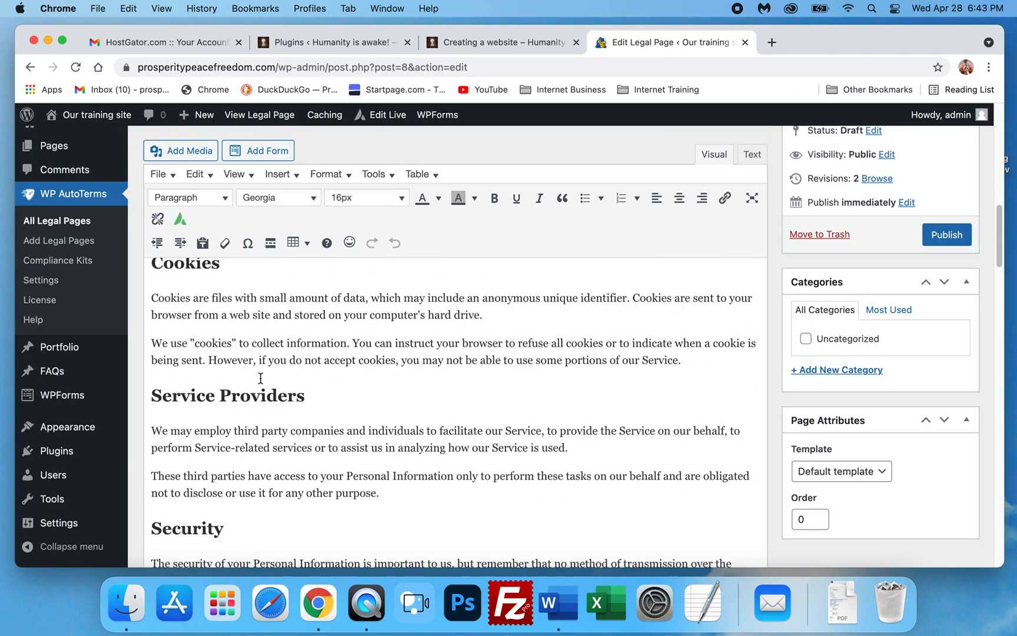
pyautogui.scroll(-8, 323, 384)
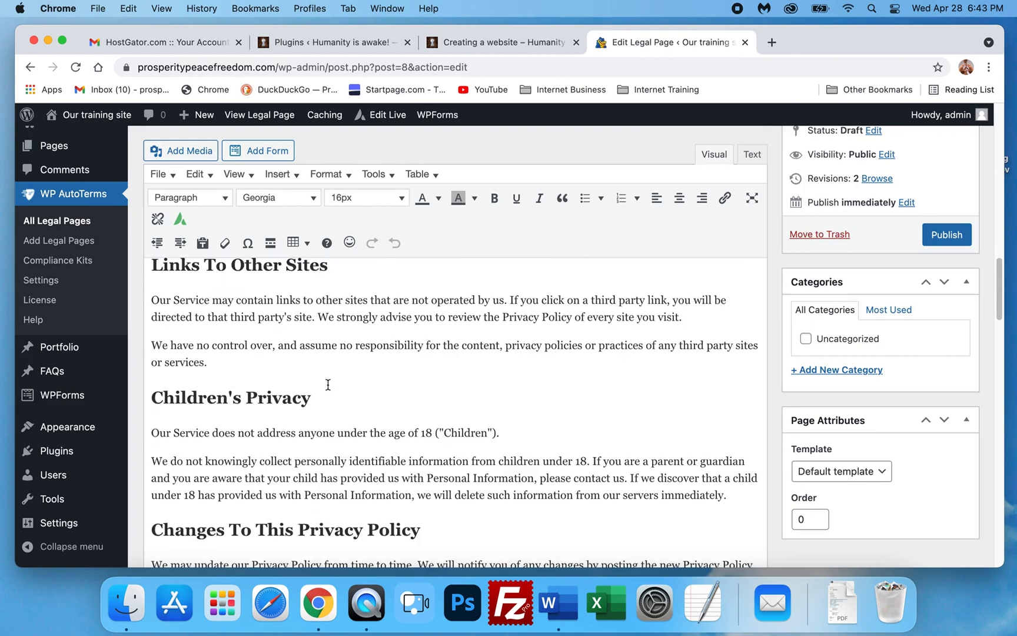
pyautogui.scroll(-2, 329, 384)
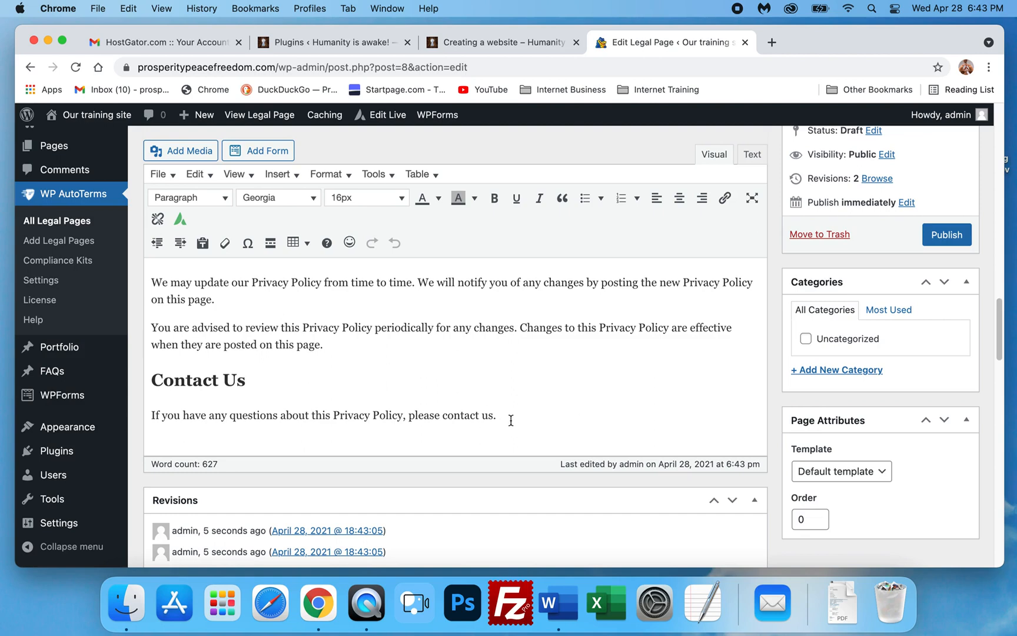
pyautogui.moveTo(510, 416); pyautogui.dragTo(262, 348)
pyautogui.click(262, 348)
# - Set the Information Collection And Use heading's font size to 24px
pyautogui.scroll(10, 259, 353)
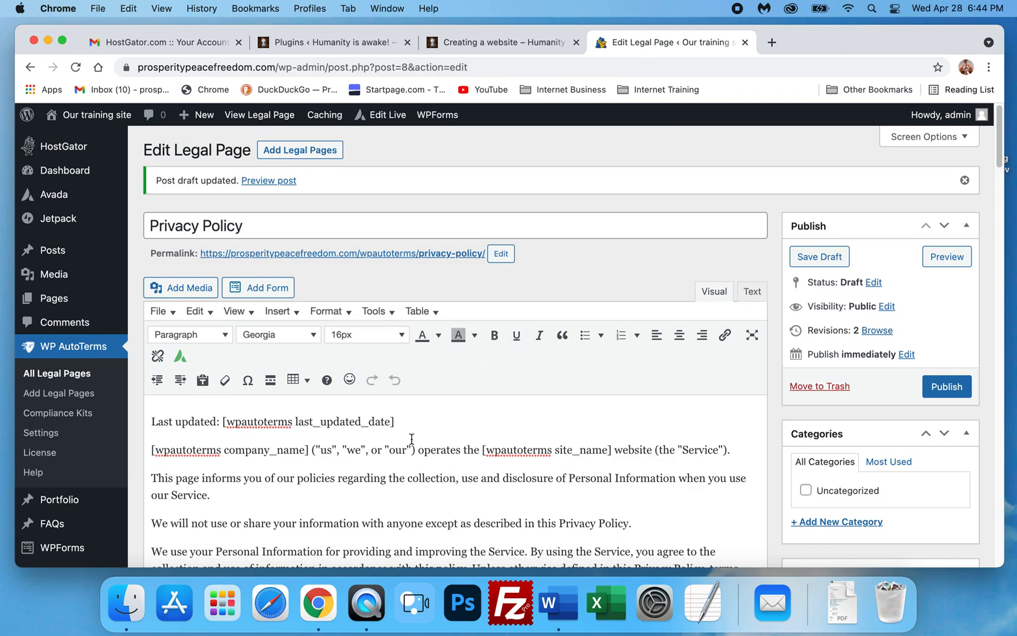
pyautogui.scroll(-5, 398, 474)
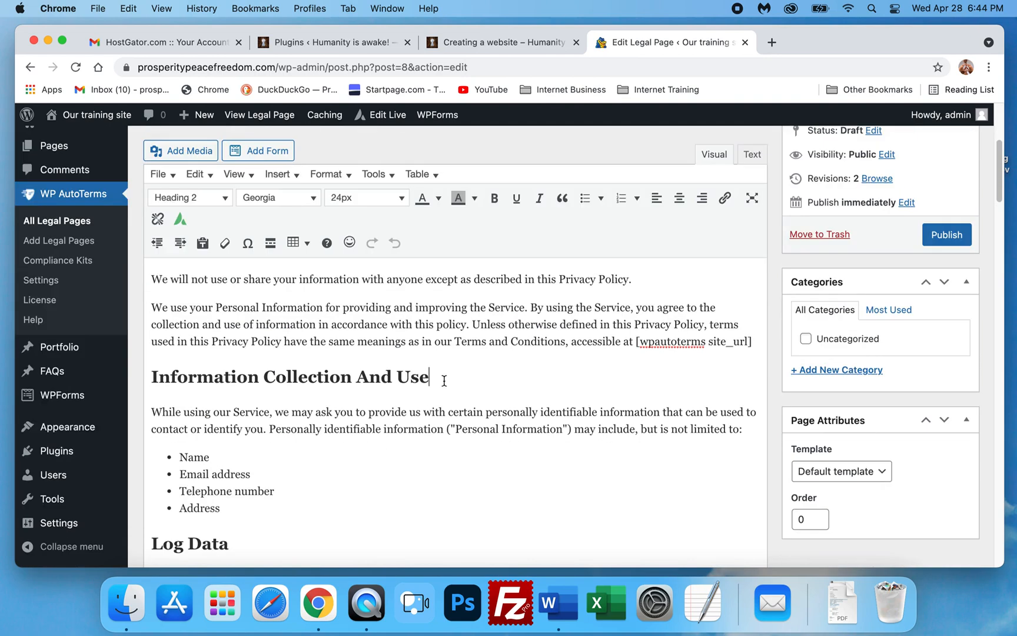
pyautogui.moveTo(446, 380); pyautogui.dragTo(141, 383)
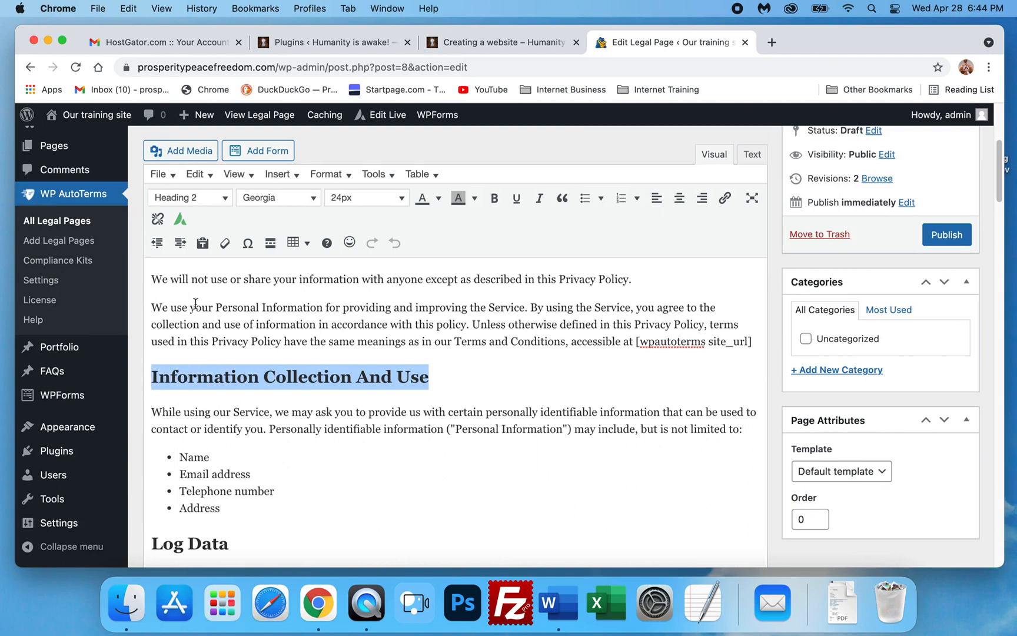
pyautogui.click(367, 199)
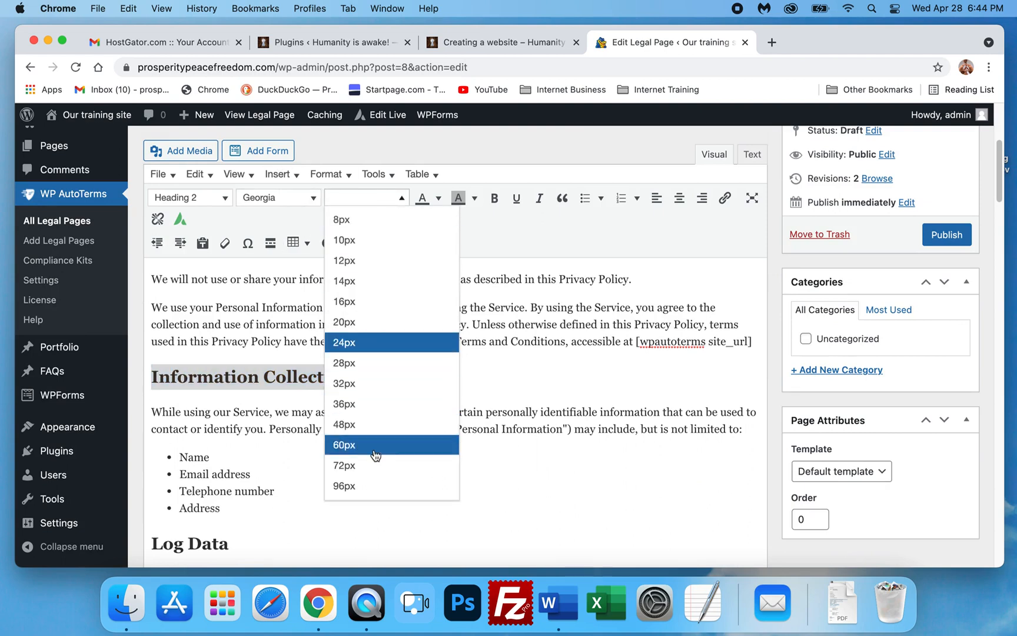
pyautogui.click(365, 344)
pyautogui.click(480, 383)
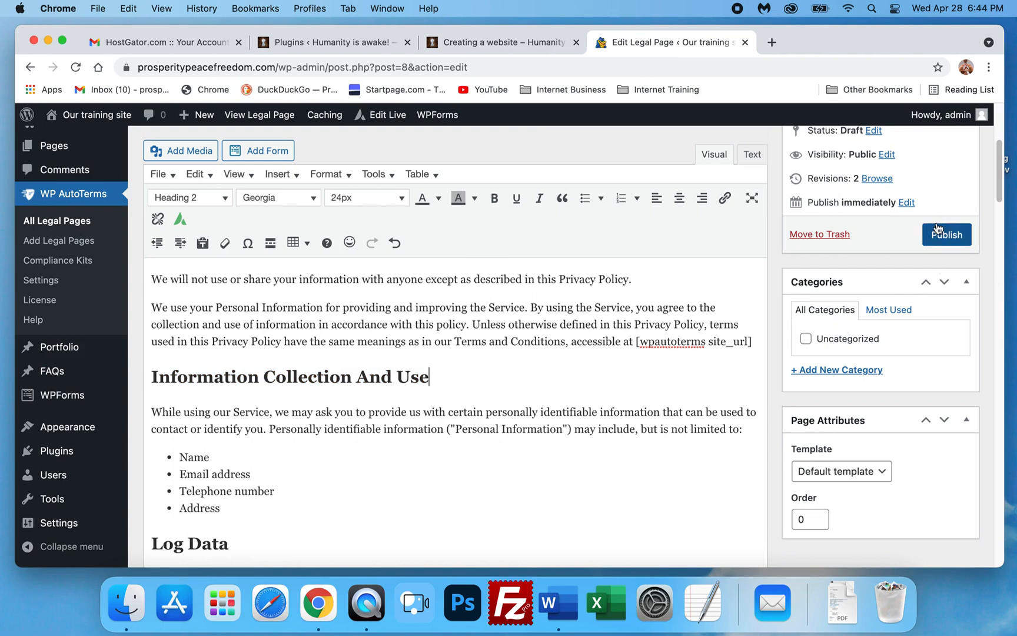
# - Publish the Privacy Policy legal page
pyautogui.scroll(4, 910, 321)
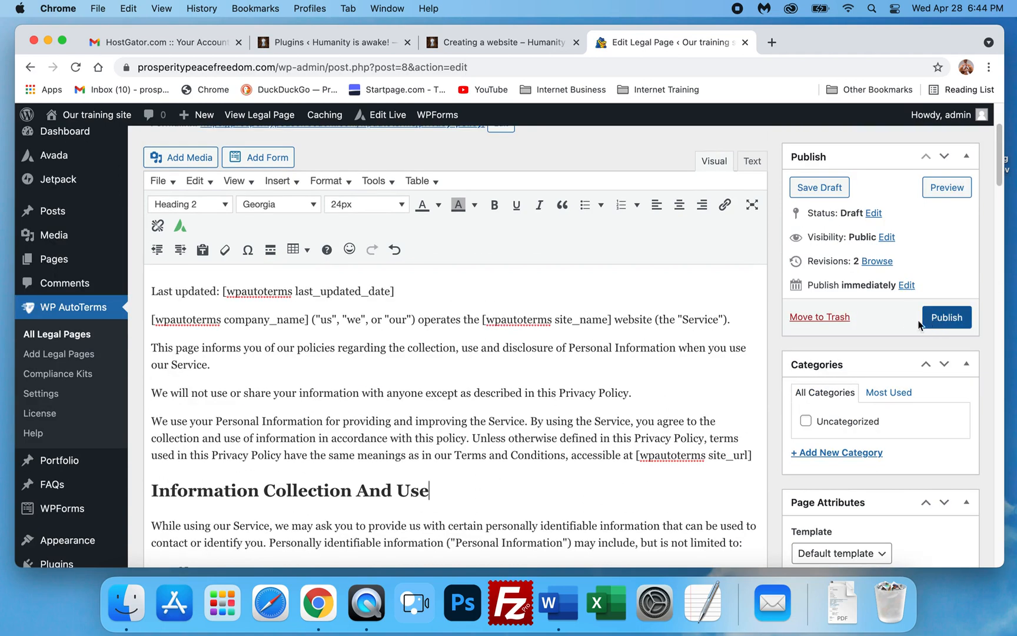
pyautogui.click(949, 320)
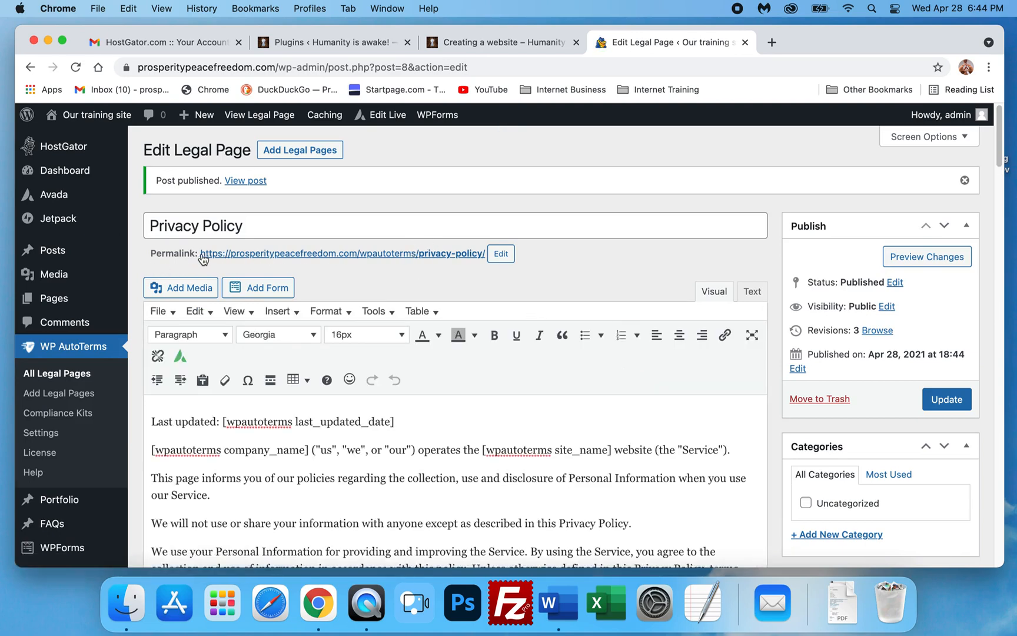
# - Open the privacy policy's permalink in a new tab and scroll through the published page
pyautogui.scroll(-2, 266, 264)
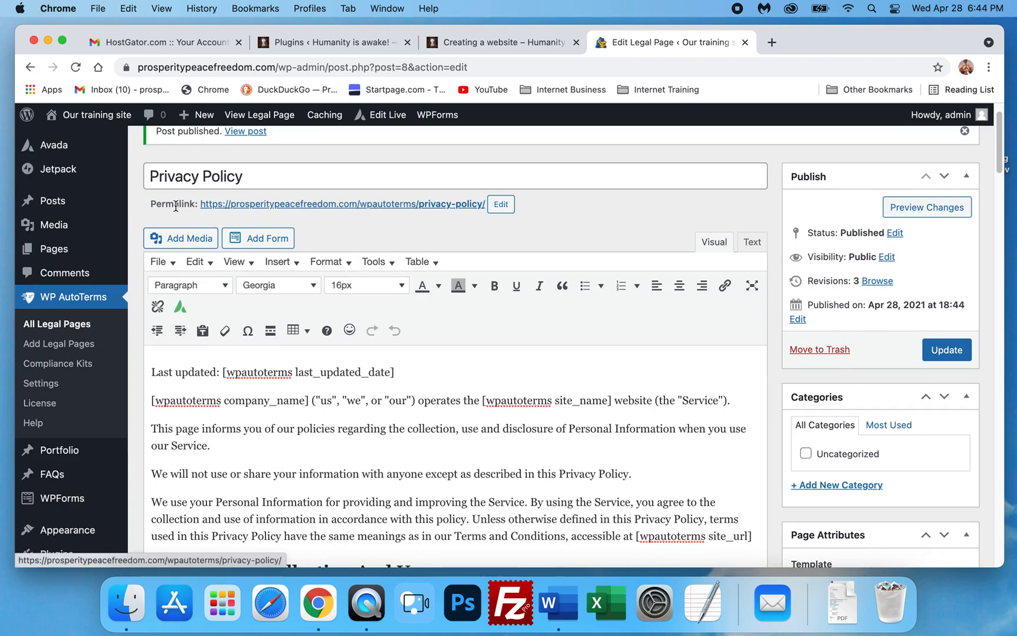
pyautogui.rightClick(357, 205)
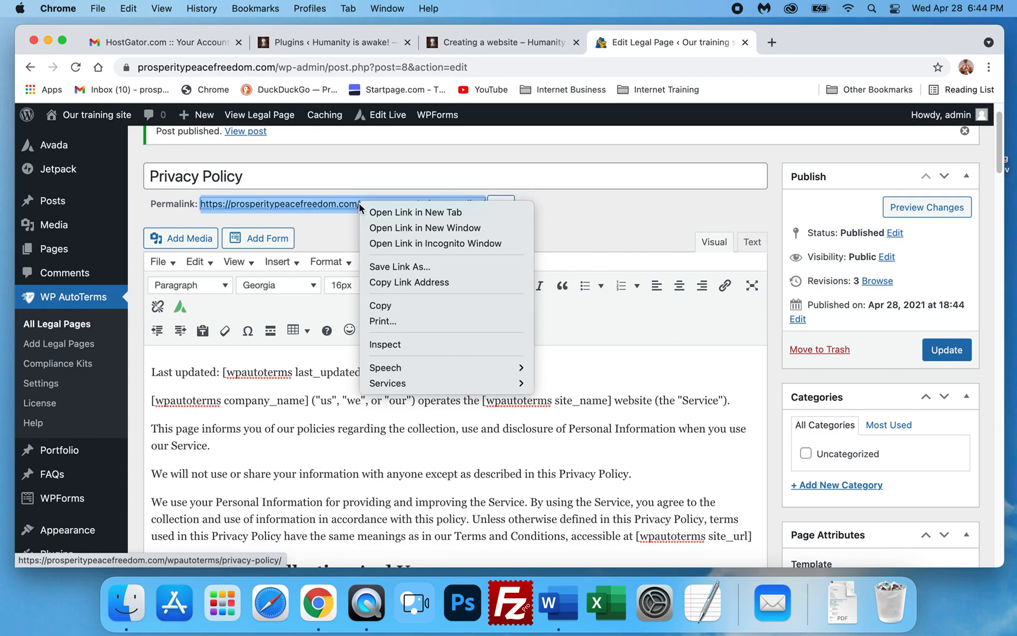
pyautogui.click(415, 212)
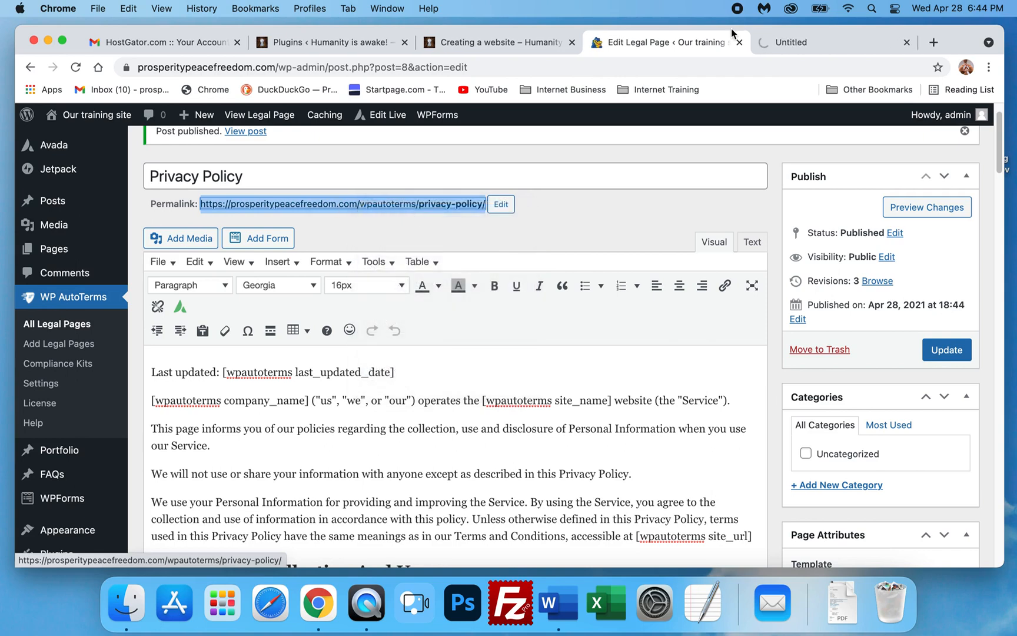
pyautogui.click(802, 36)
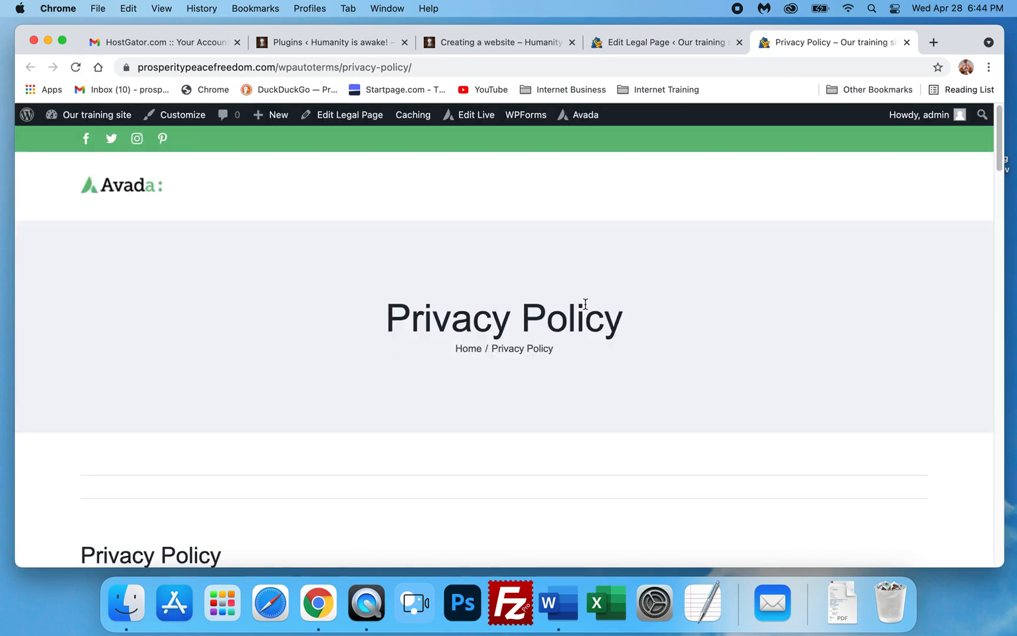
pyautogui.scroll(-2, 604, 316)
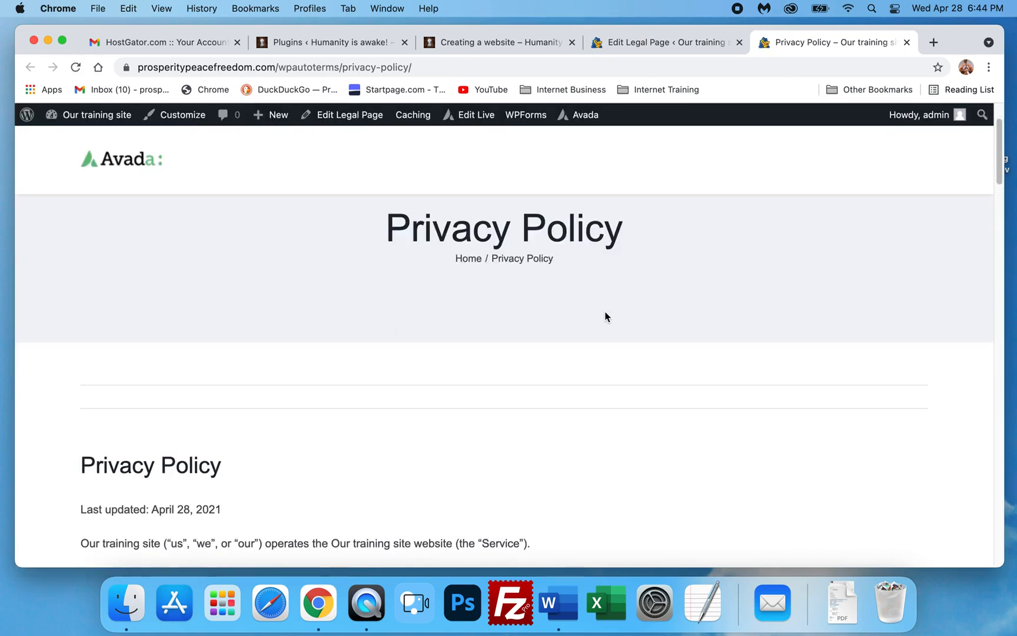
pyautogui.scroll(-5, 603, 316)
pyautogui.scroll(-15, 623, 329)
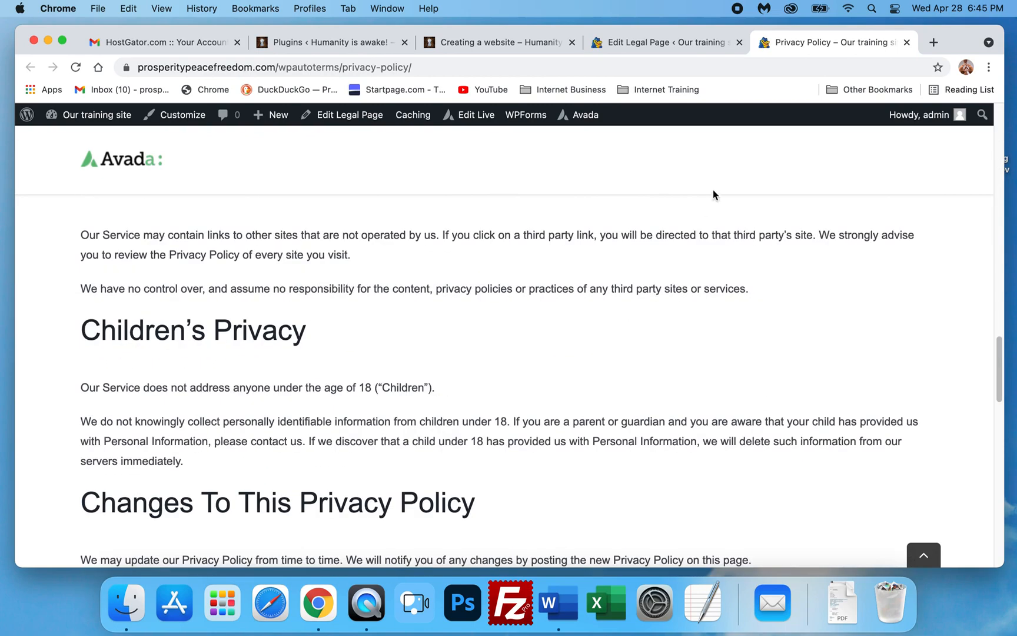
# - Close the published page tab, open the legal pages list and browse the Add Legal Pages options
pyautogui.click(906, 42)
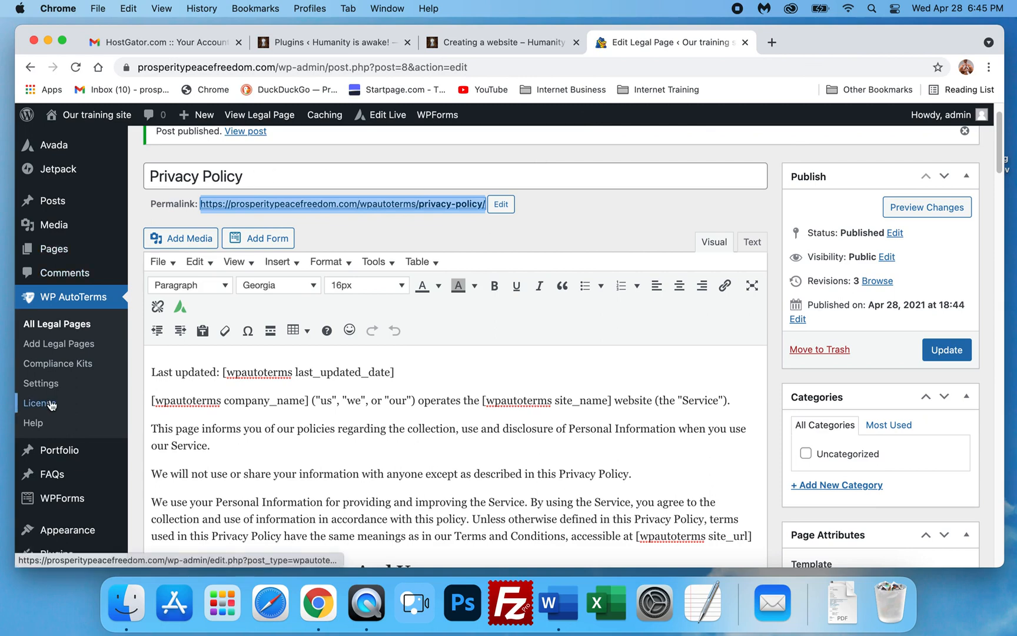
pyautogui.click(51, 328)
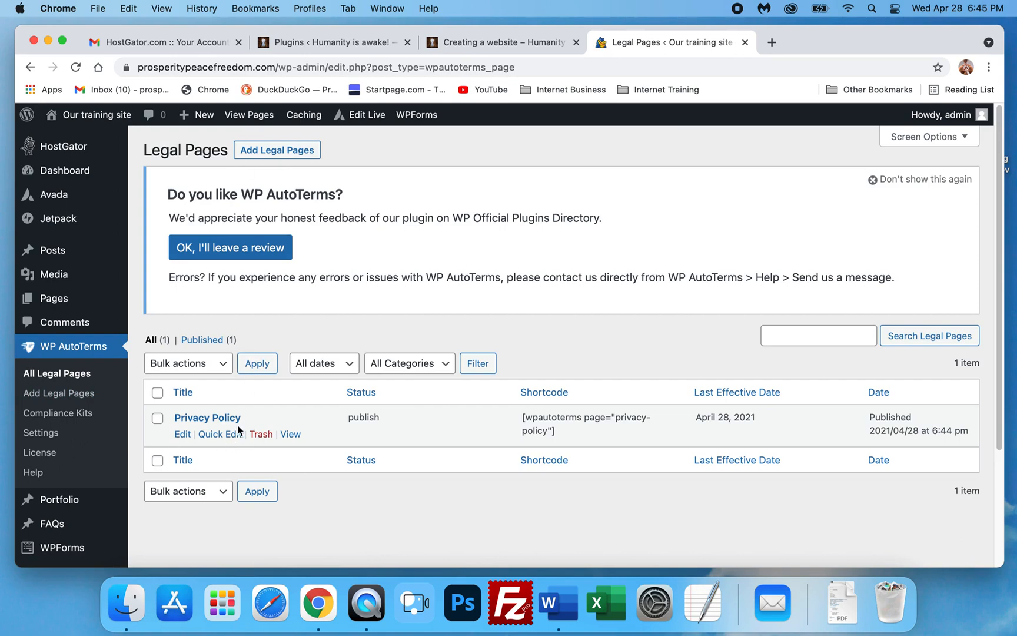
pyautogui.click(276, 152)
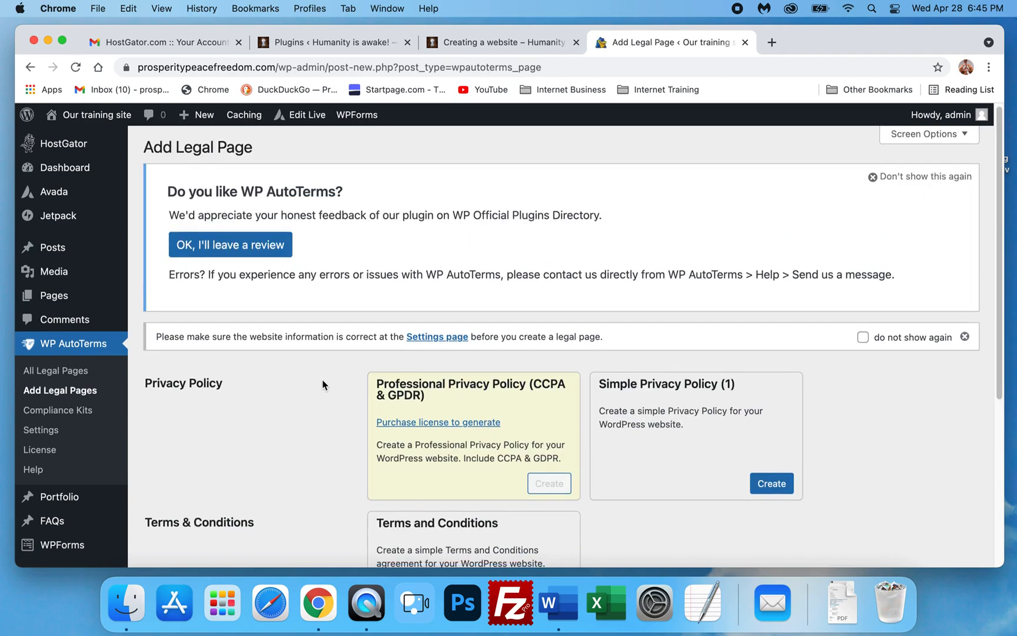
pyautogui.scroll(-3, 328, 372)
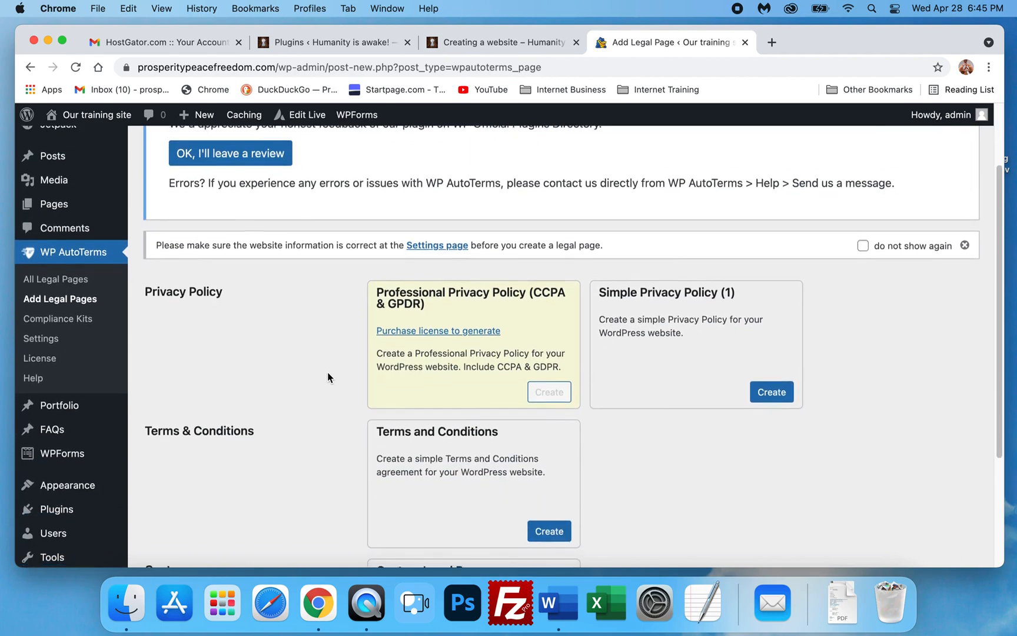
pyautogui.scroll(-5, 327, 372)
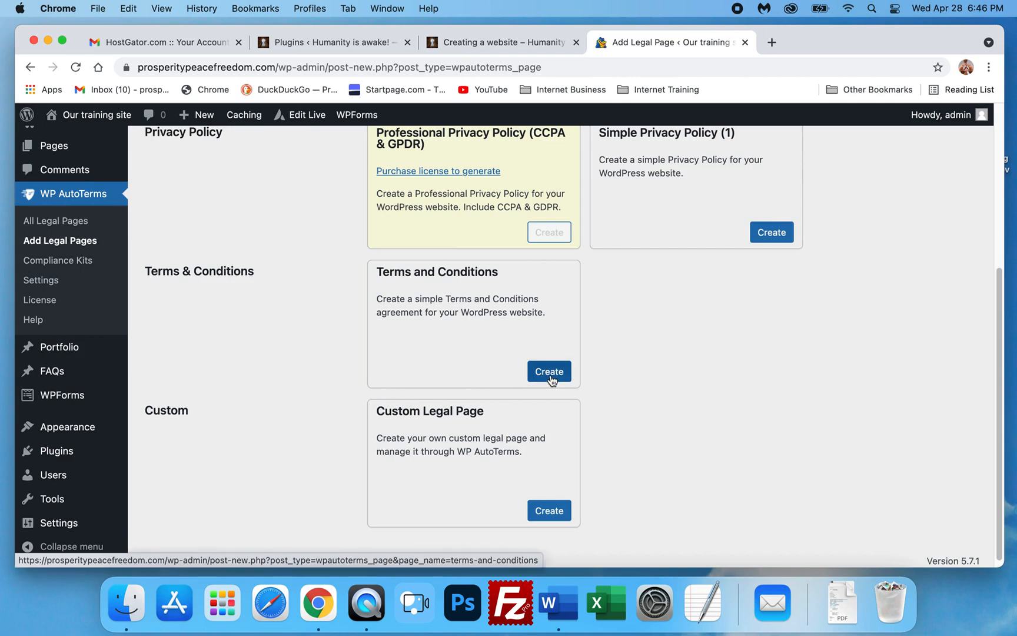
pyautogui.scroll(3, 344, 371)
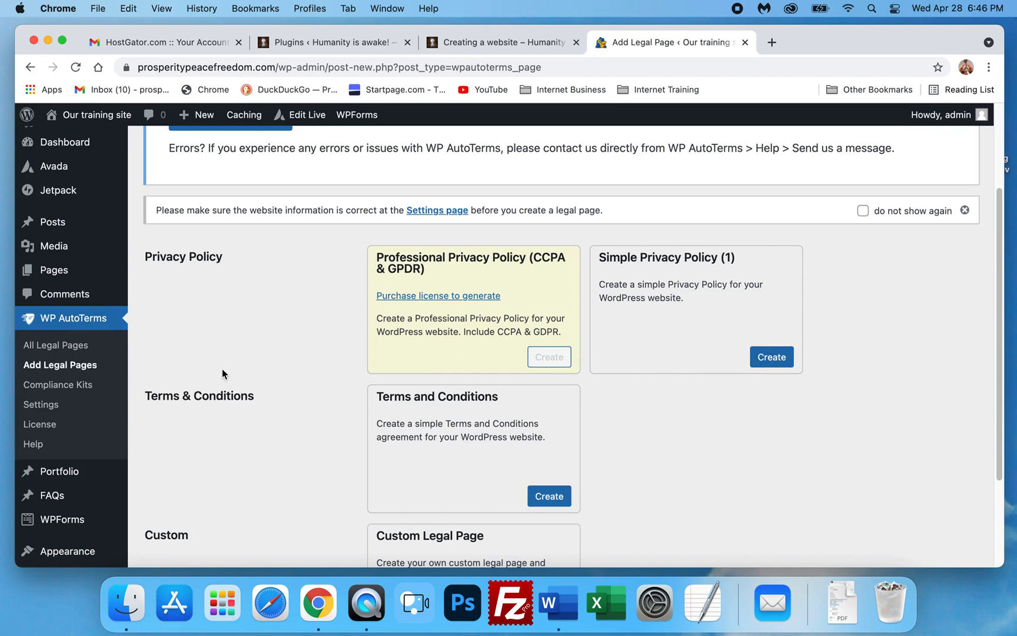
pyautogui.scroll(3, 207, 375)
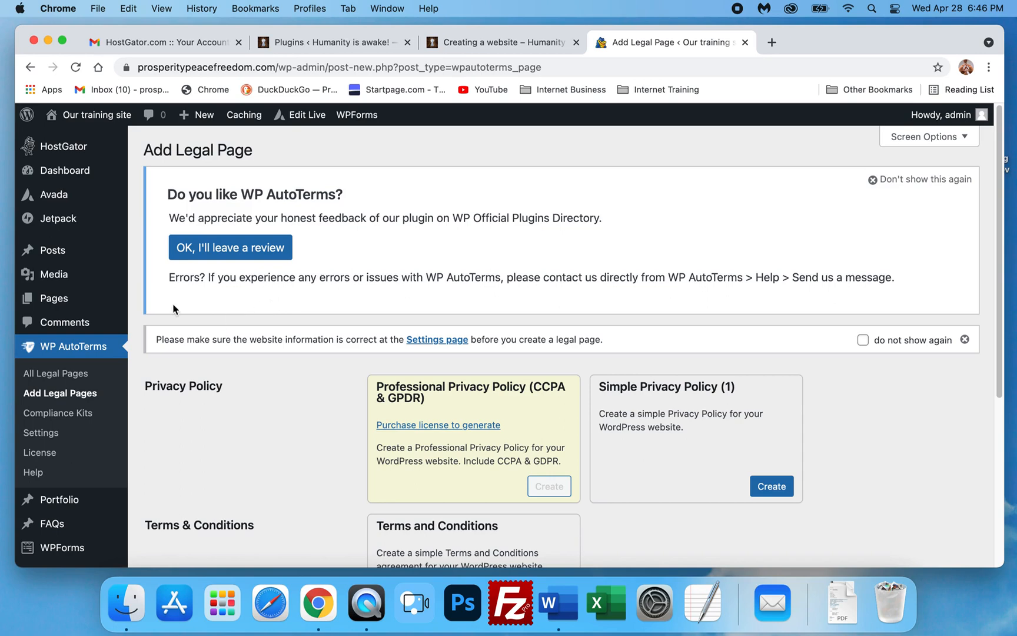
# - Review the Creating a website training page's plugin and image sections, then return to the Add Legal Page tab
pyautogui.click(487, 44)
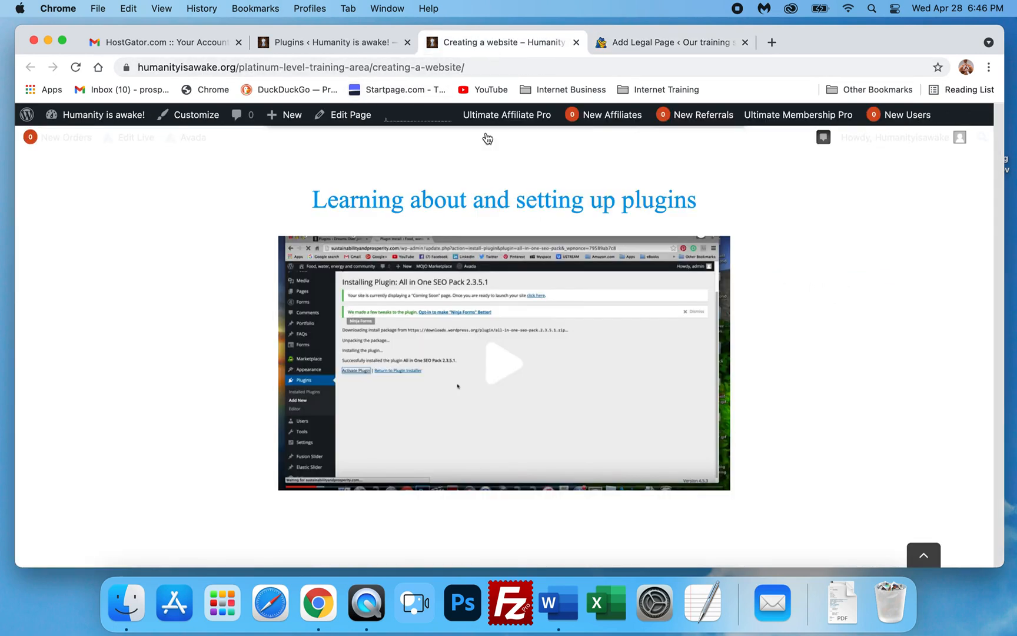
pyautogui.scroll(-10, 790, 288)
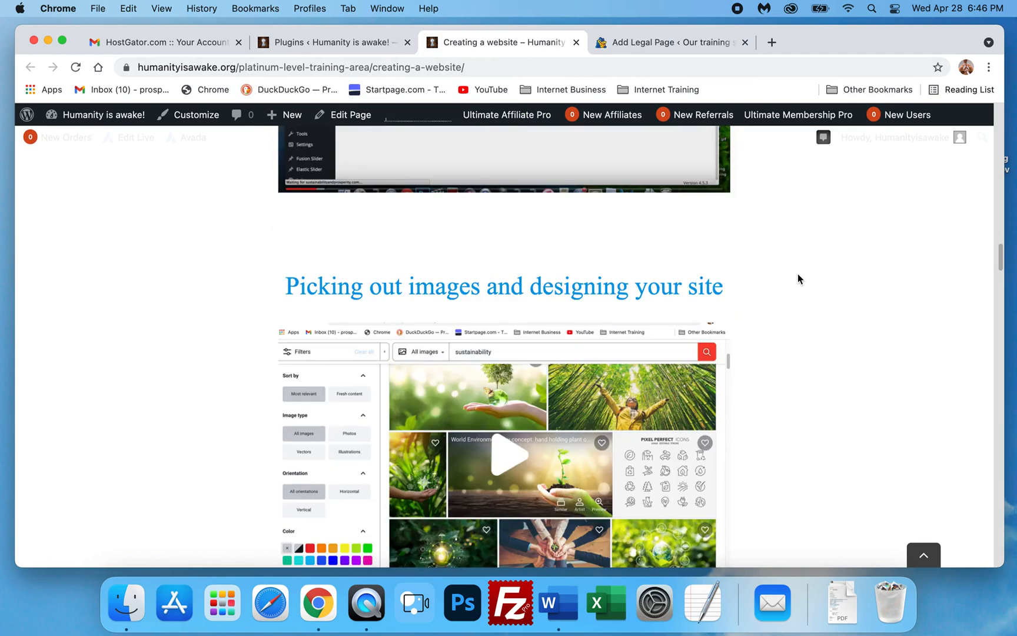
pyautogui.scroll(-2, 798, 277)
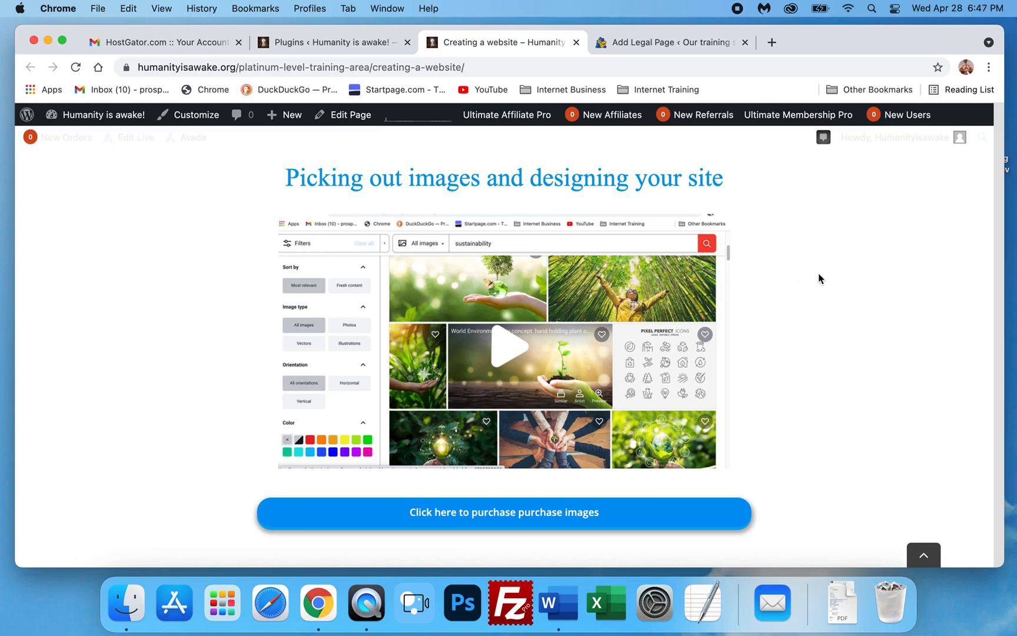
pyautogui.scroll(1, 595, 269)
pyautogui.scroll(6, 595, 270)
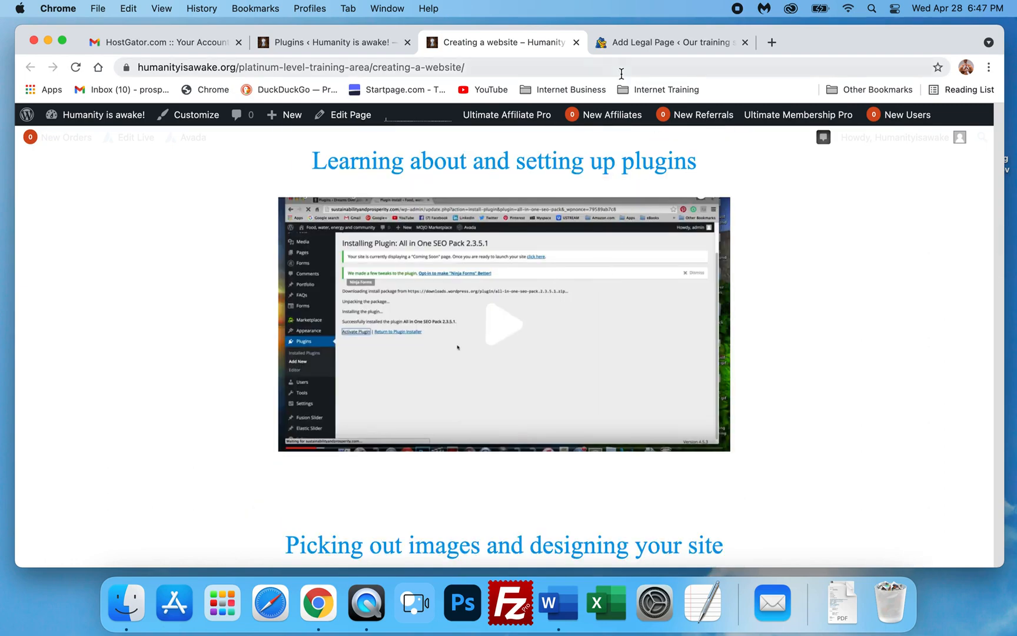
pyautogui.click(640, 47)
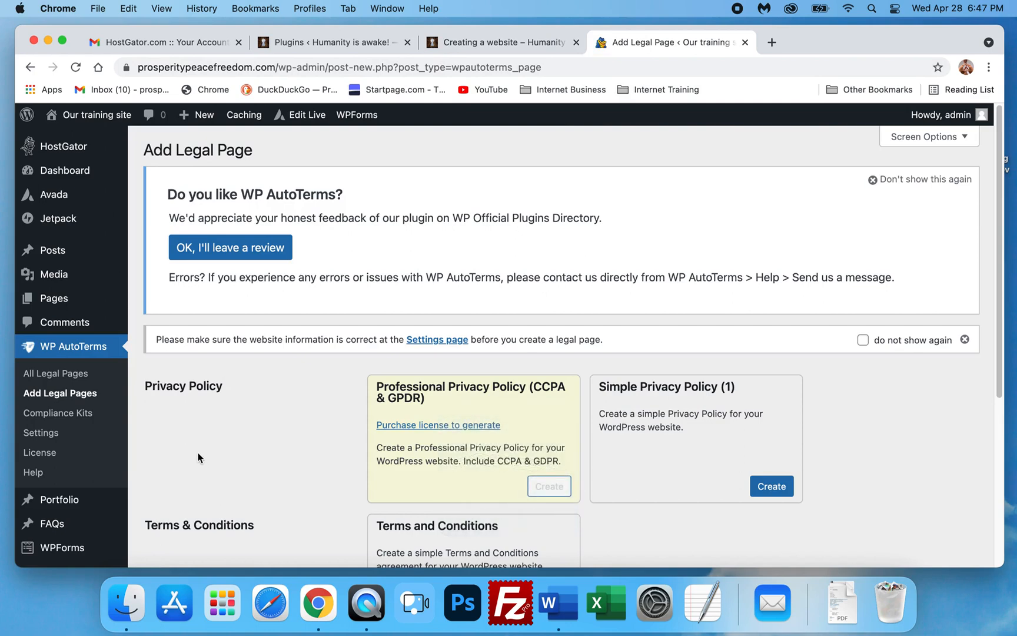
pyautogui.scroll(-1, 203, 451)
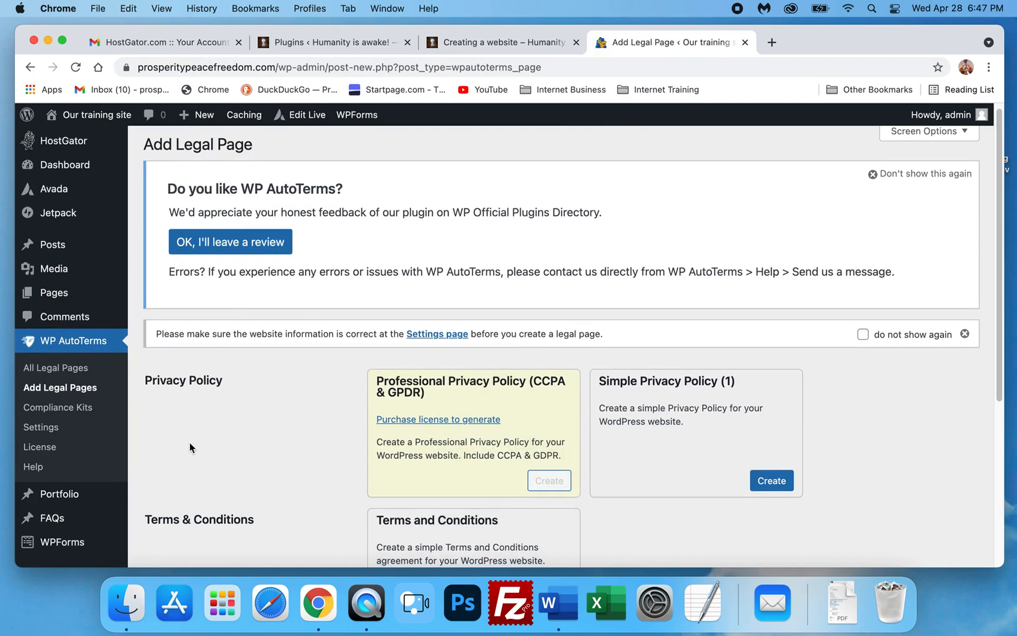